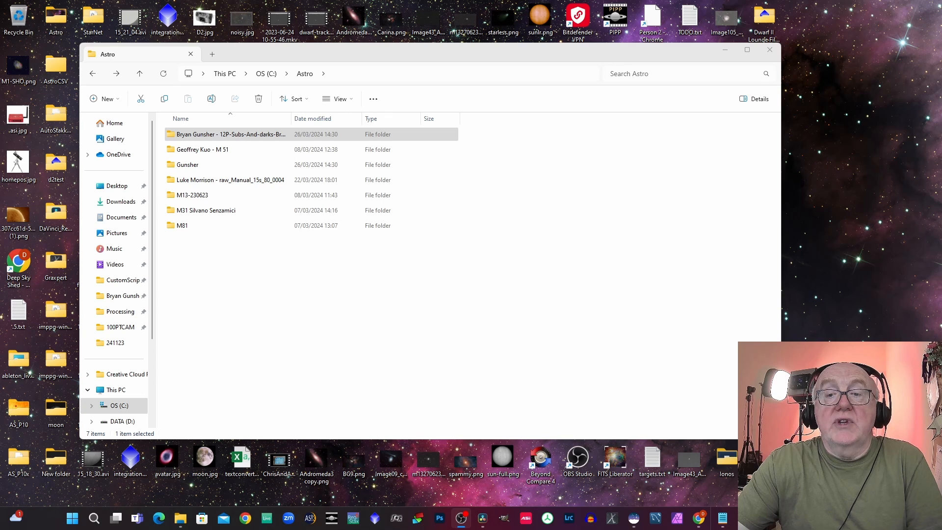
Open the 12P-Subs-And-darks folder under C:\Astro to view its subfolders
{"action": "left_click", "coordinate": [190, 137]}
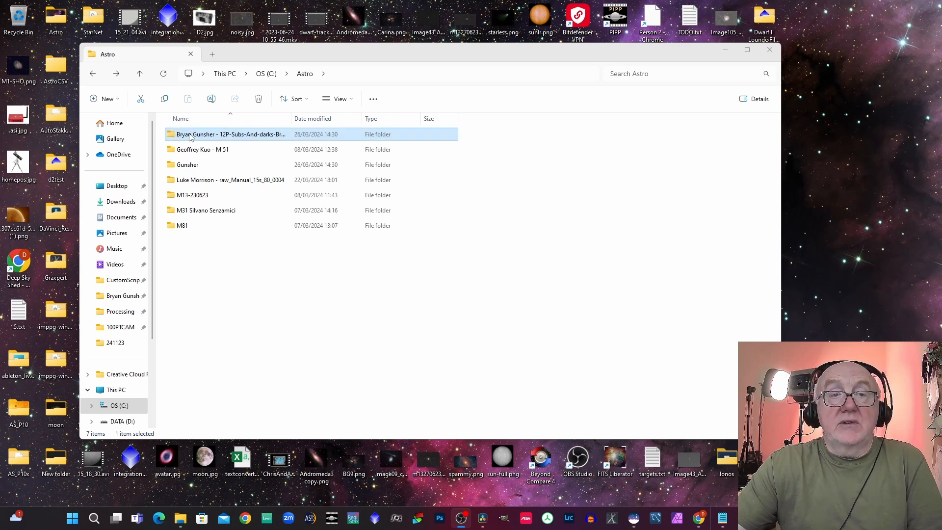
{"action": "double_click", "coordinate": [190, 136]}
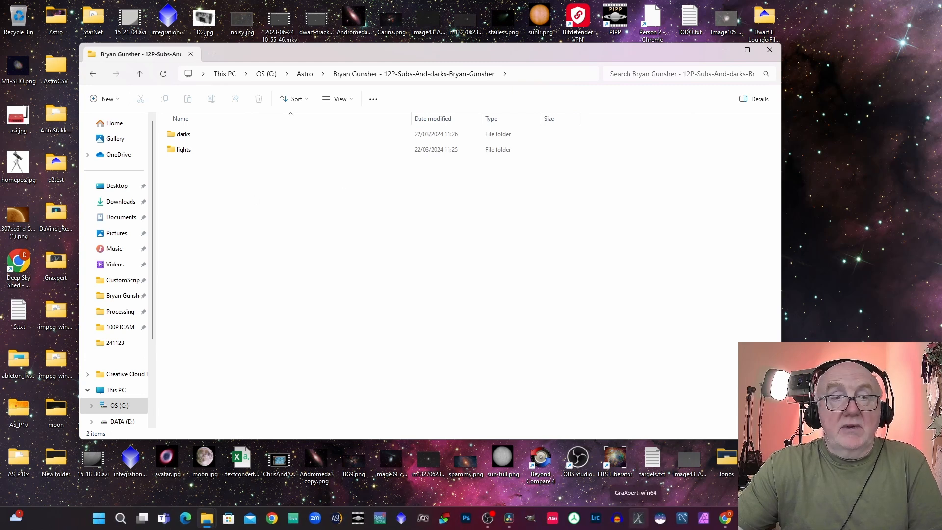
Switch to Siril and set the working directory to the 12P-Subs-And-darks folder inside C:\Astro
{"action": "left_click", "coordinate": [660, 522]}
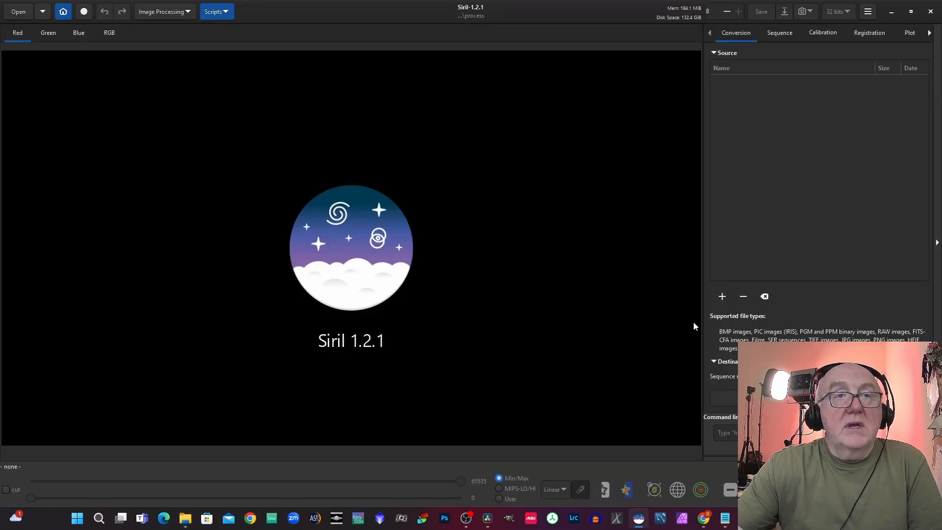
{"action": "left_click", "coordinate": [64, 13]}
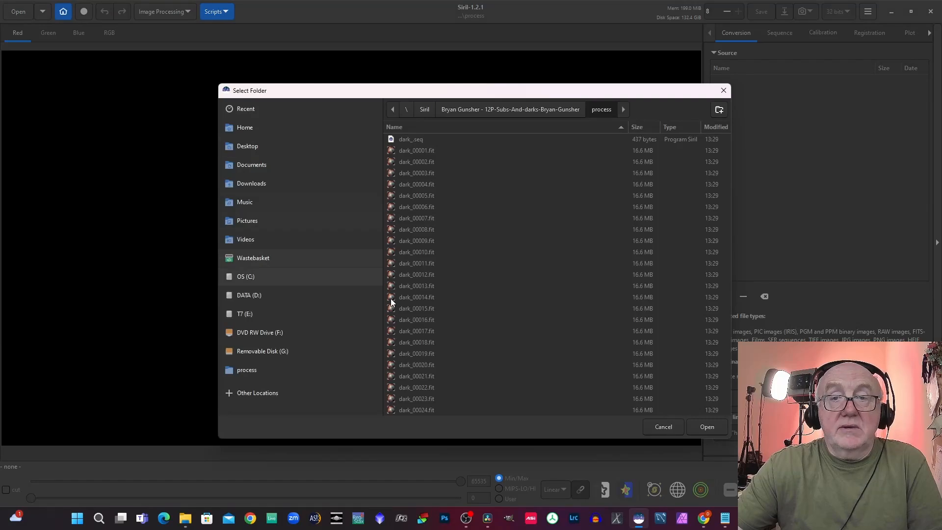
{"action": "left_click", "coordinate": [249, 277]}
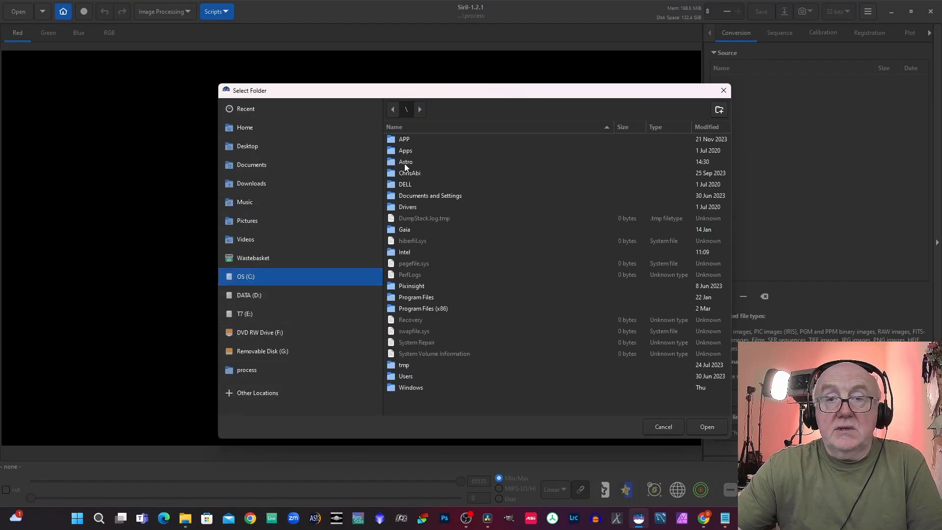
{"action": "double_click", "coordinate": [405, 164]}
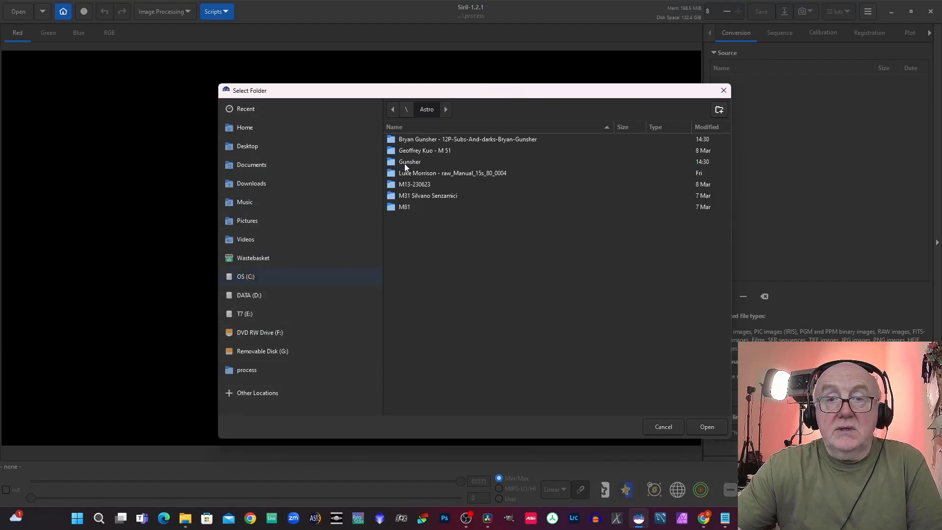
{"action": "left_click", "coordinate": [438, 140]}
{"action": "left_click", "coordinate": [707, 427]}
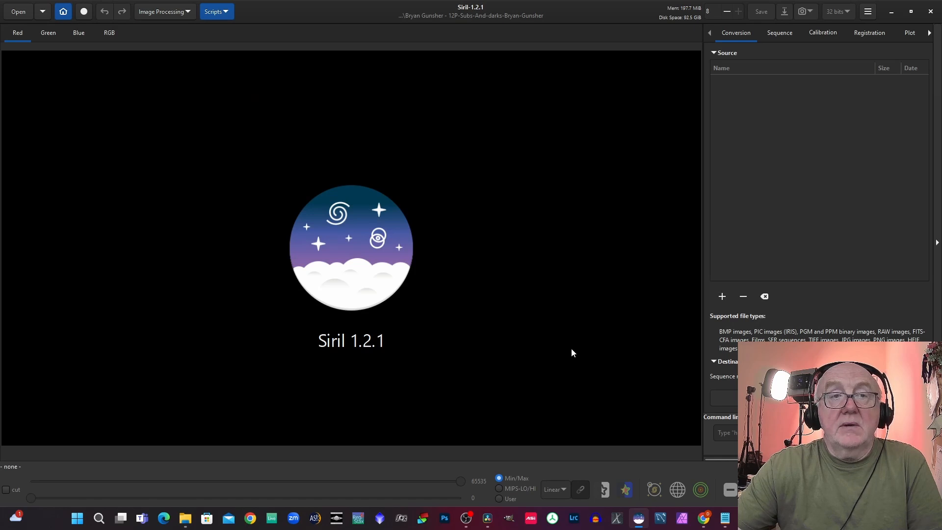
Run the AstroBBQ_StackLightsDarksRelaxed script on the comet data
{"action": "left_click", "coordinate": [213, 15]}
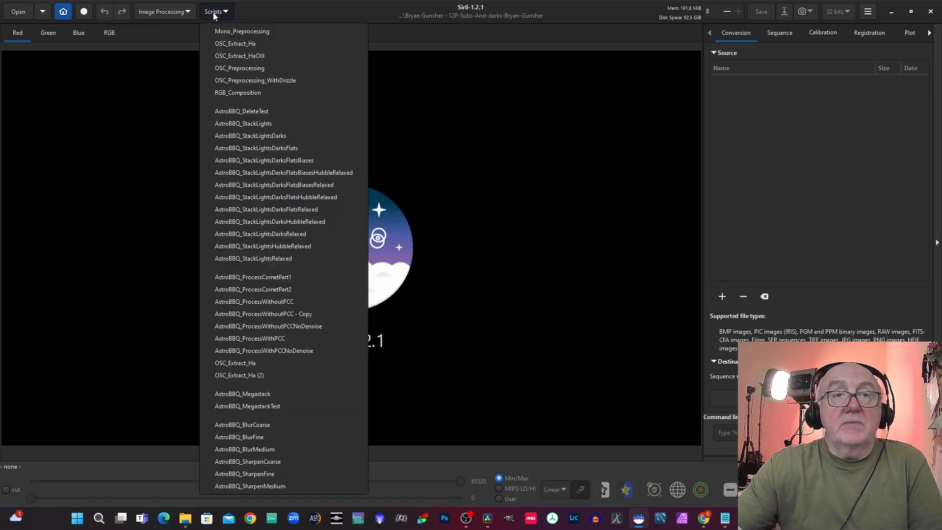
{"action": "left_click", "coordinate": [269, 235]}
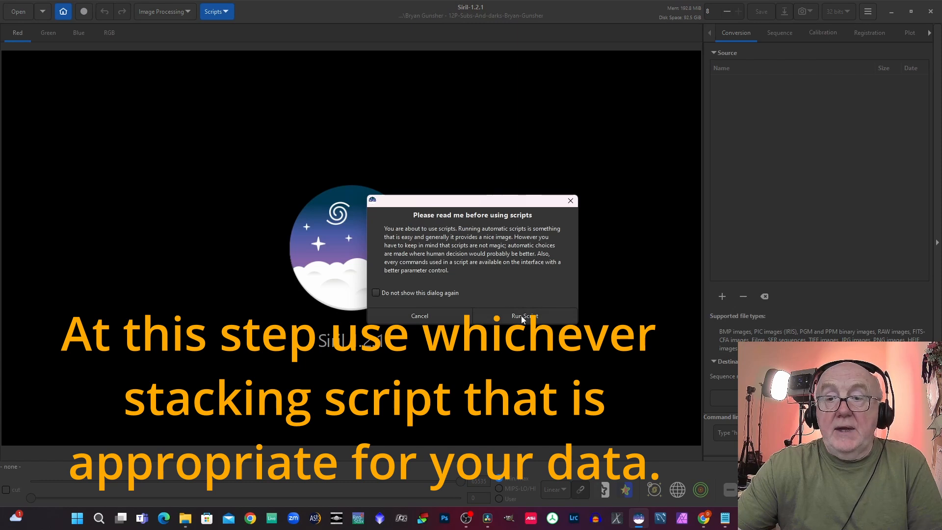
{"action": "left_click", "coordinate": [521, 316]}
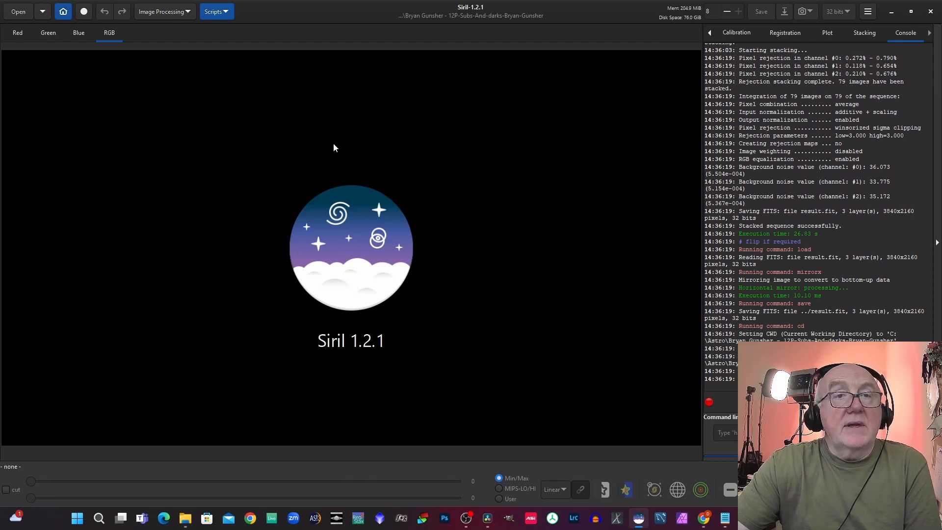
Run the AstroBBQ_ProcessCometPart1 script on the stacked comet data
{"action": "left_click", "coordinate": [213, 13]}
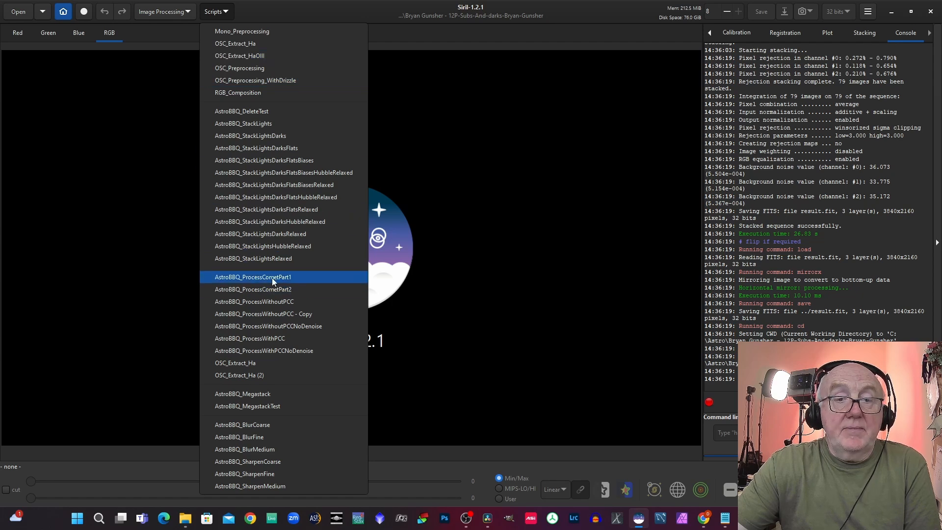
{"action": "left_click", "coordinate": [272, 278]}
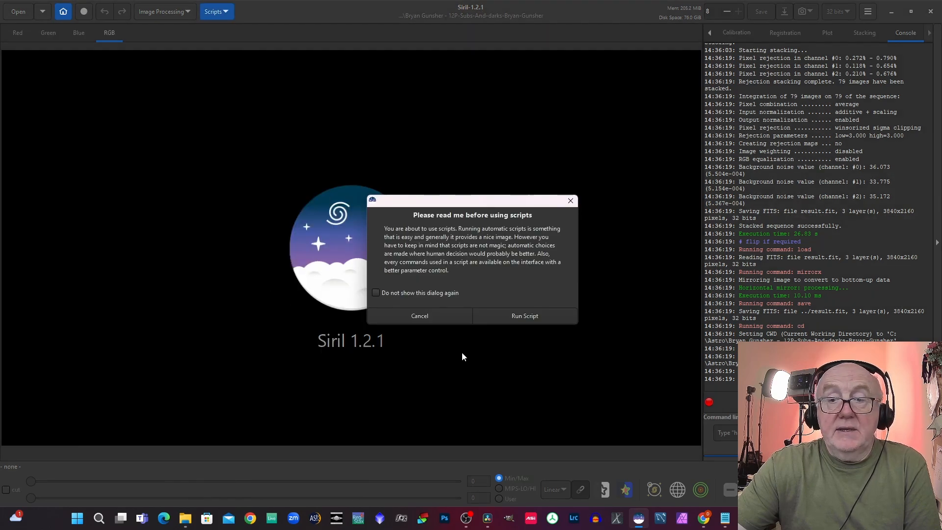
{"action": "left_click", "coordinate": [521, 315]}
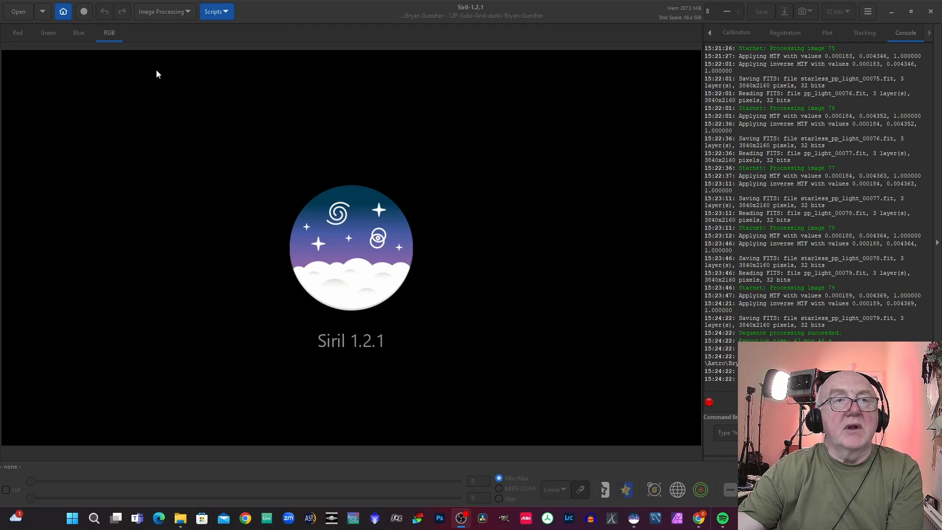
Change the working directory to the process subfolder of the comet project
{"action": "left_click", "coordinate": [63, 12]}
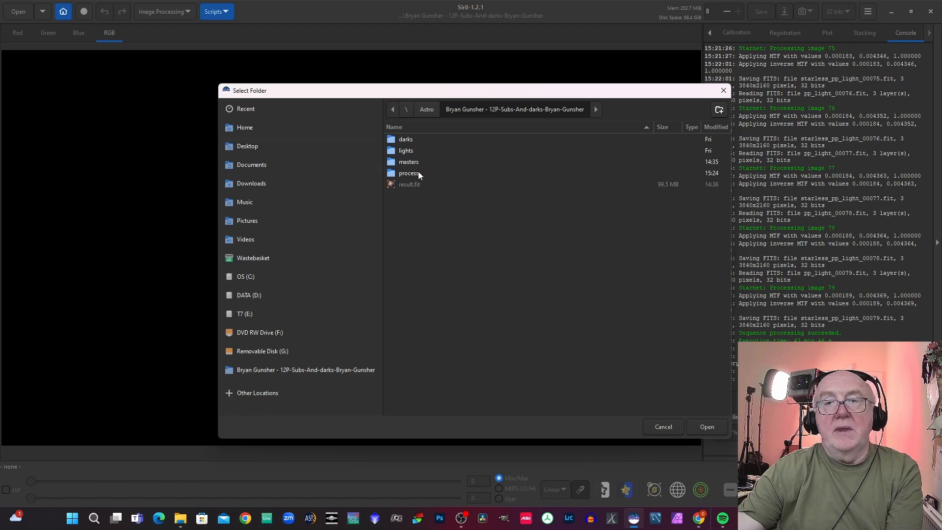
{"action": "left_click", "coordinate": [391, 171]}
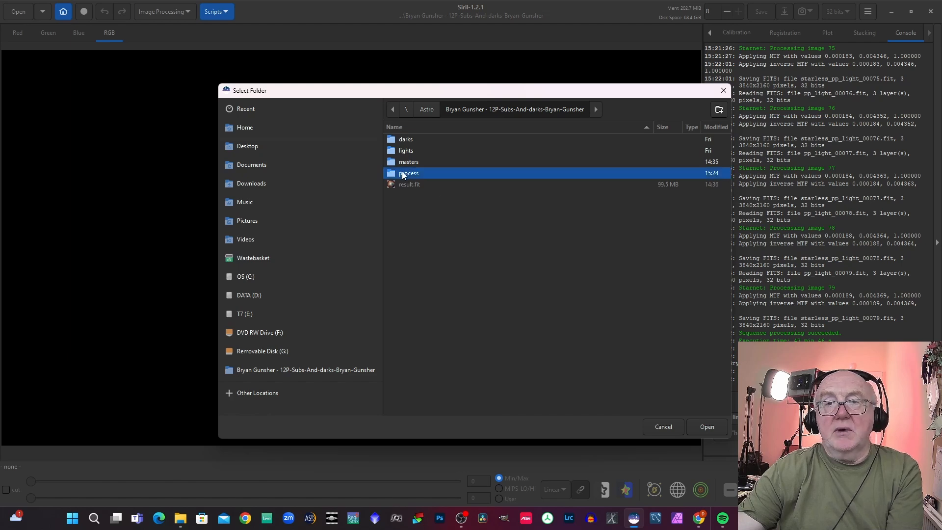
{"action": "left_click", "coordinate": [708, 426]}
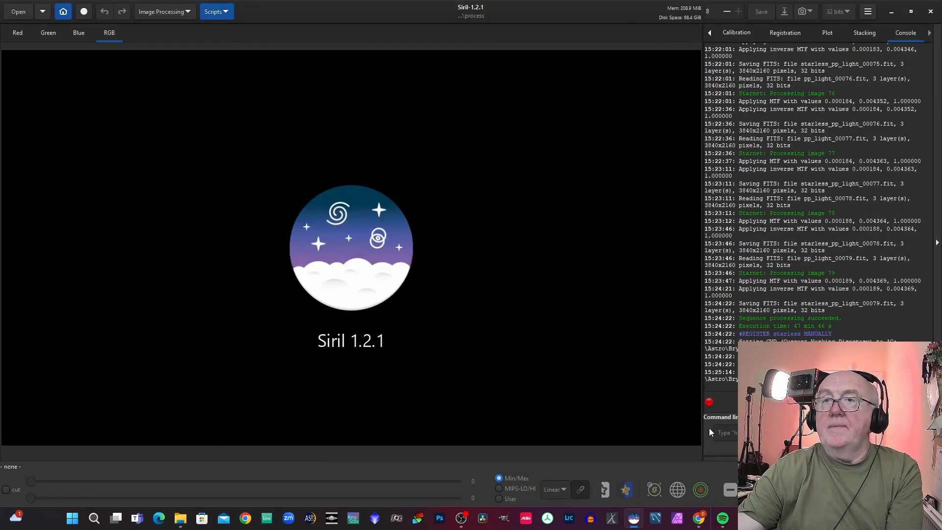
Search the process folder for sequences and load starless_pp_light_.seq
{"action": "left_click", "coordinate": [711, 35]}
{"action": "left_click", "coordinate": [711, 35]}
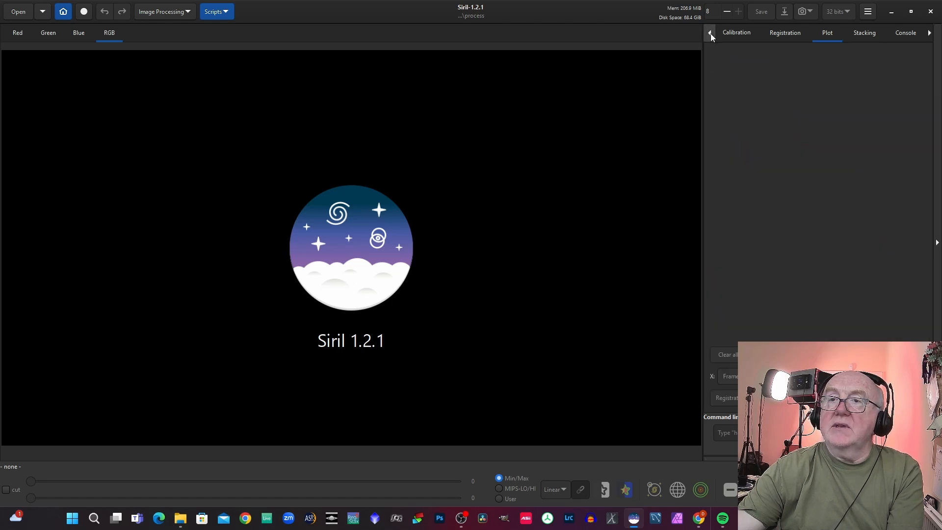
{"action": "left_click", "coordinate": [711, 34]}
{"action": "left_click", "coordinate": [711, 34]}
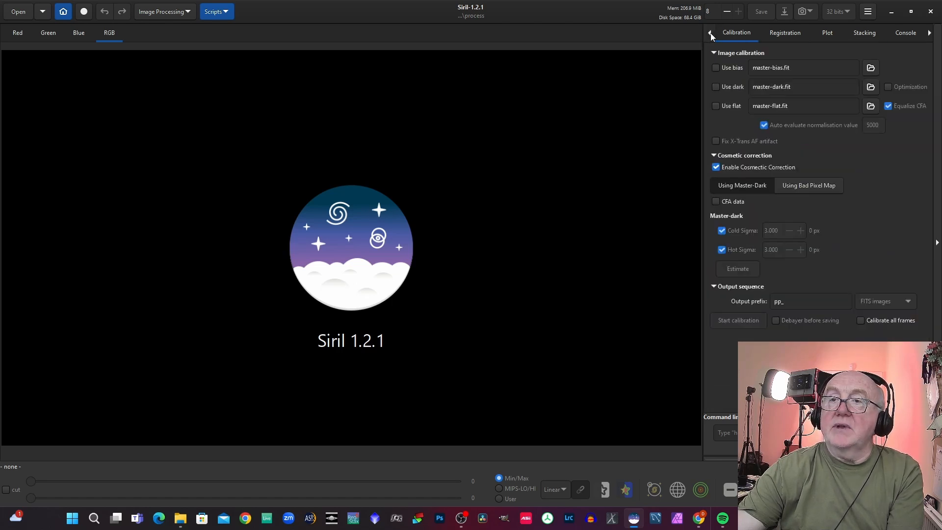
{"action": "left_click", "coordinate": [711, 34]}
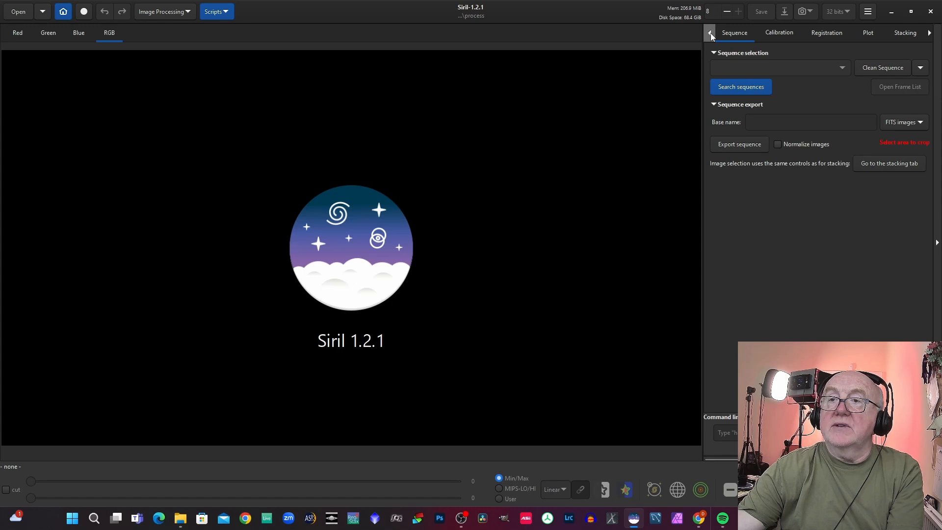
{"action": "left_click", "coordinate": [736, 88]}
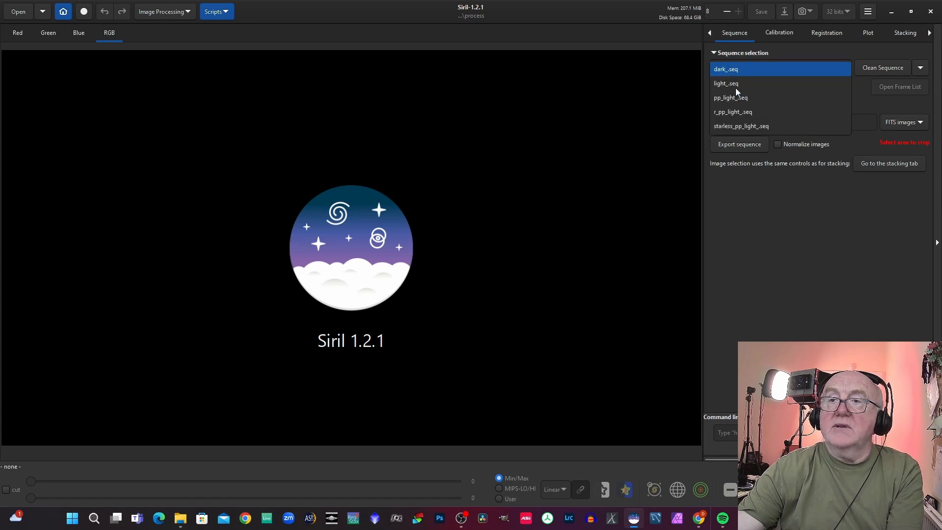
{"action": "left_click", "coordinate": [746, 126]}
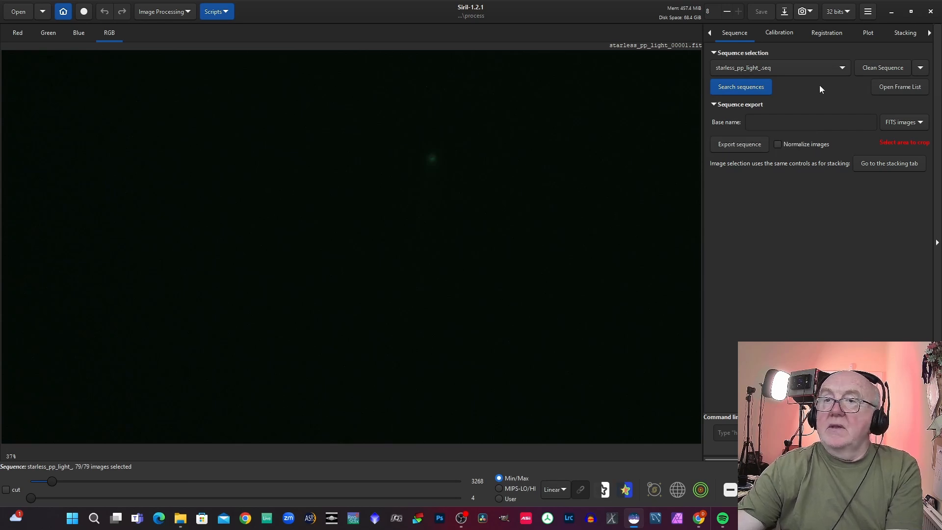
Bring up the registration settings and display the starless frame in AutoStretch mode with the channels unlinked
{"action": "left_click", "coordinate": [825, 33]}
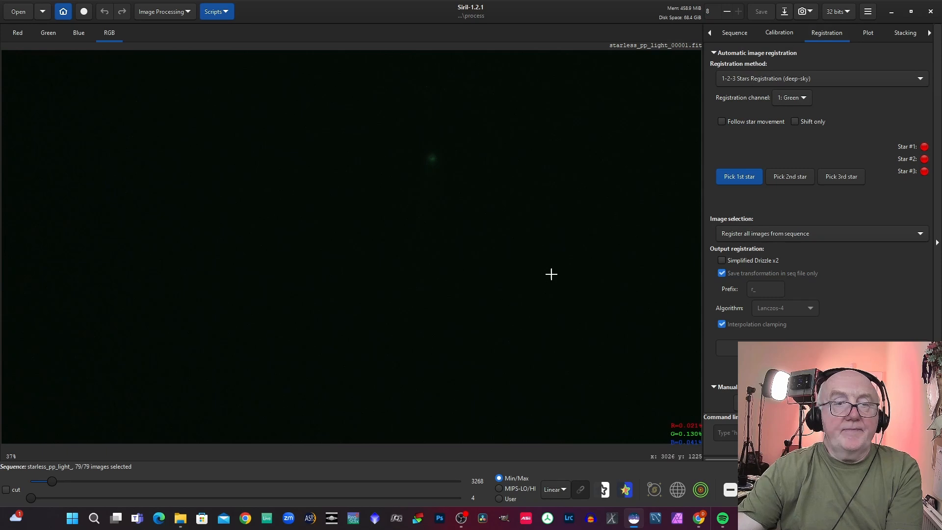
{"action": "left_click", "coordinate": [559, 491]}
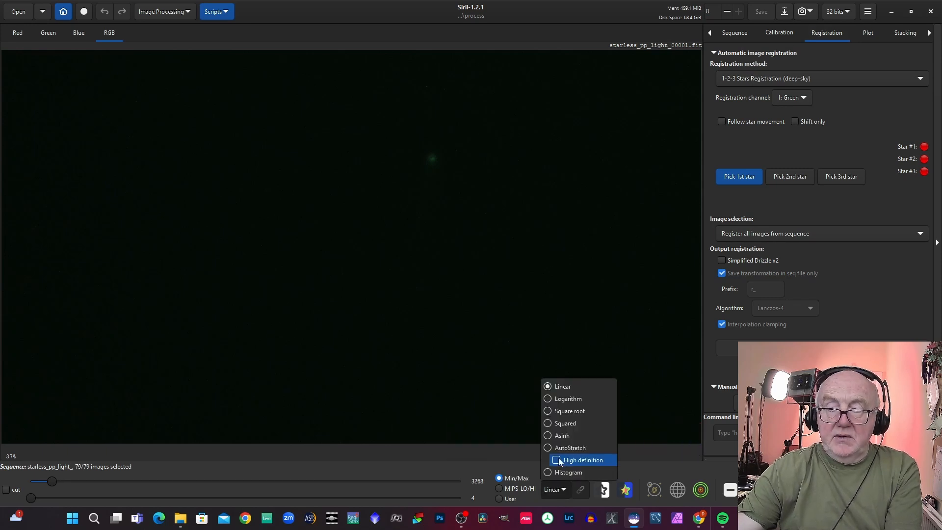
{"action": "left_click", "coordinate": [548, 448]}
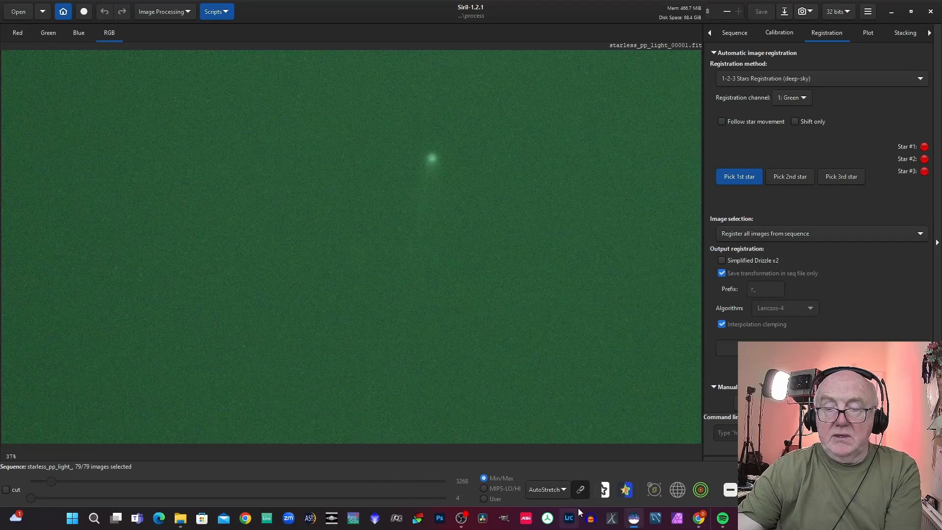
{"action": "left_click", "coordinate": [581, 490]}
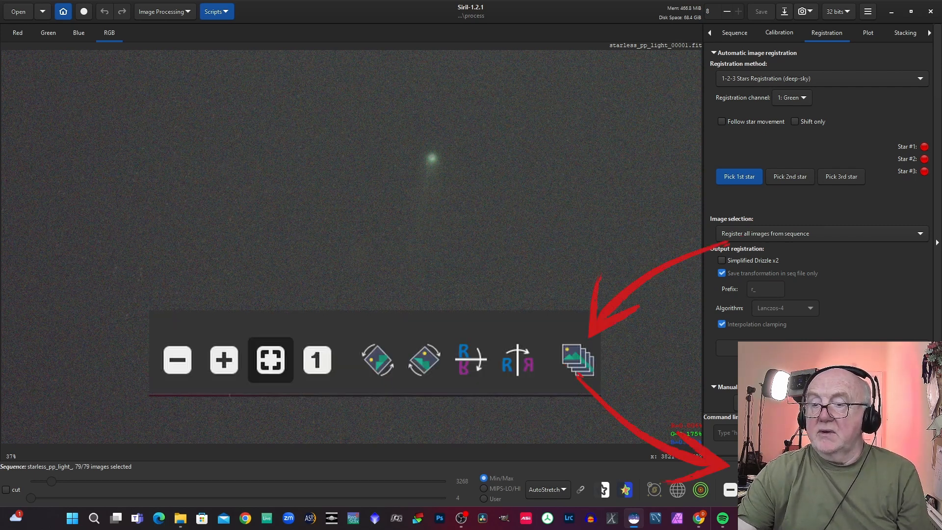
Check in the frame list whether the first starless frame is set as the reference image
{"action": "left_click", "coordinate": [930, 489]}
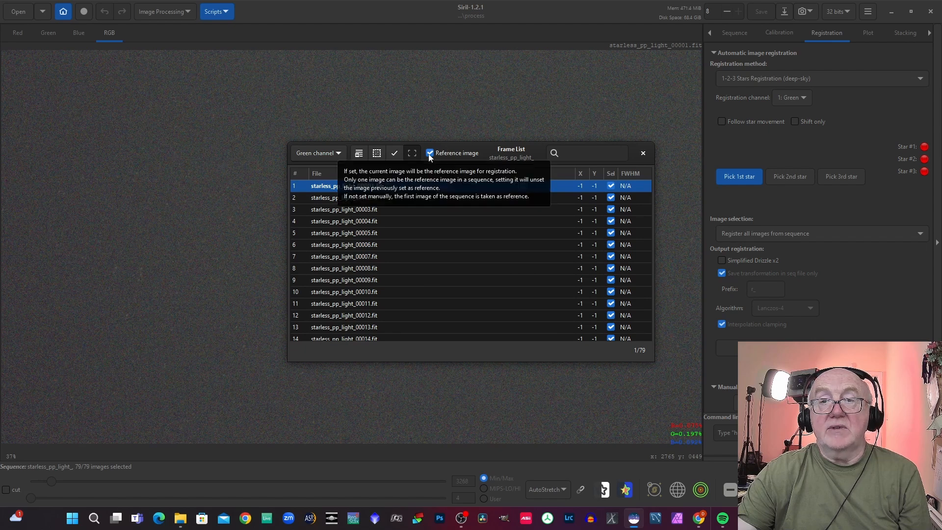
{"action": "left_click", "coordinate": [643, 153]}
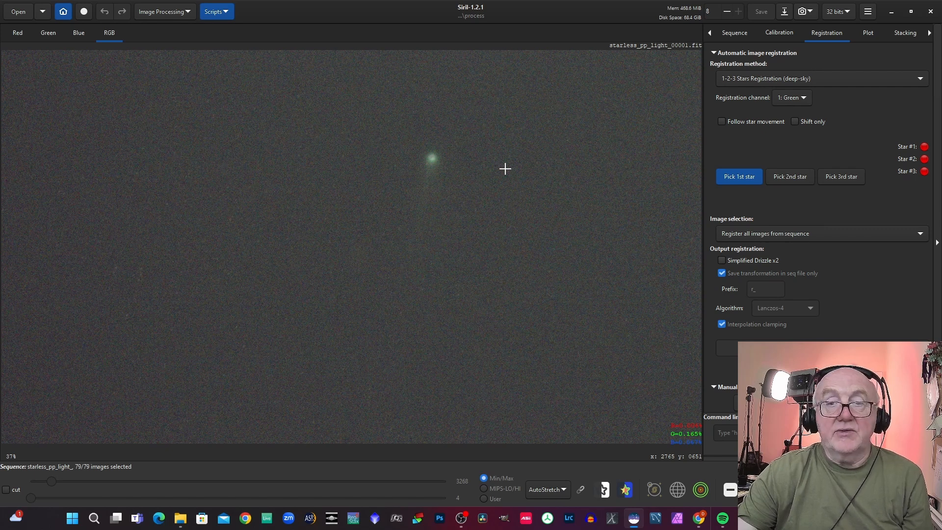
Select an area of about 98 x 96 px around the comet head as the first star and register all frames with 1-2-3 Stars Registration
{"action": "scroll", "coordinate": [505, 168], "scroll_direction": "up", "scroll_amount": 3}
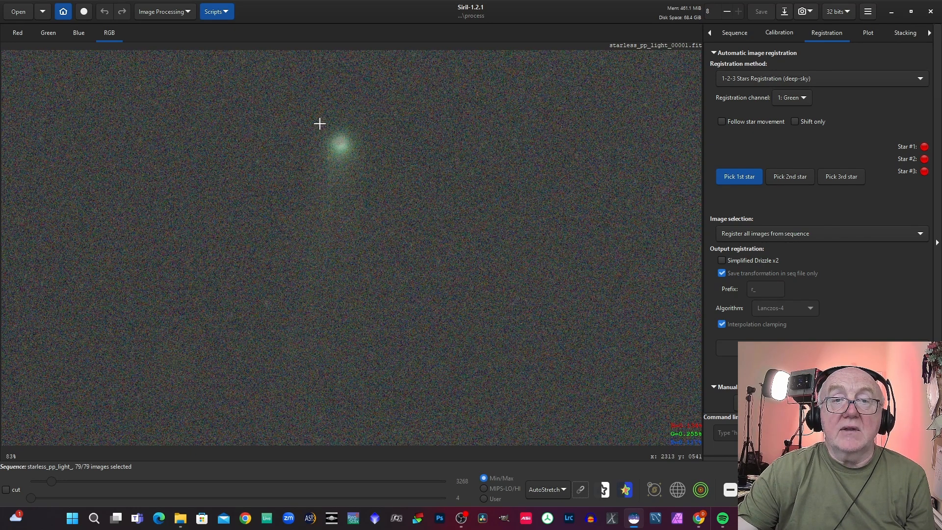
{"action": "left_click_drag", "start_coordinate": [320, 123], "coordinate": [360, 164]}
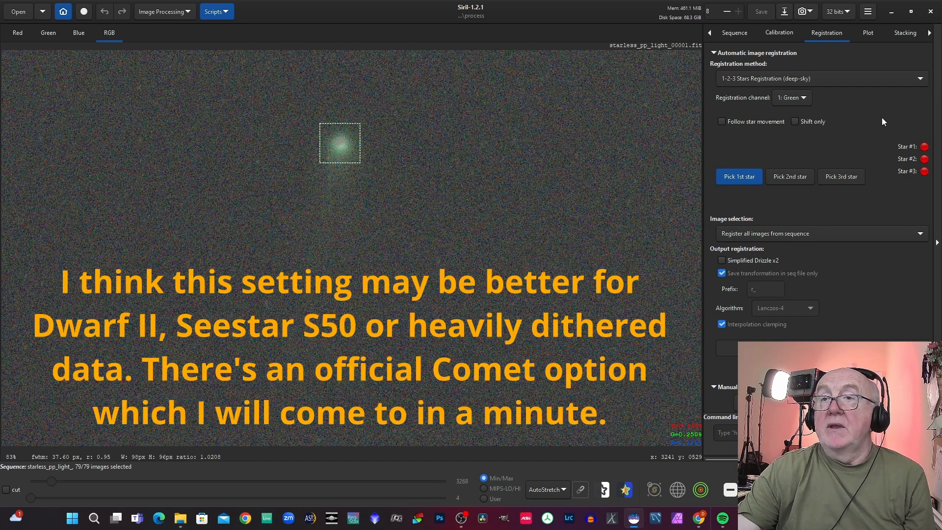
{"action": "left_click", "coordinate": [742, 179]}
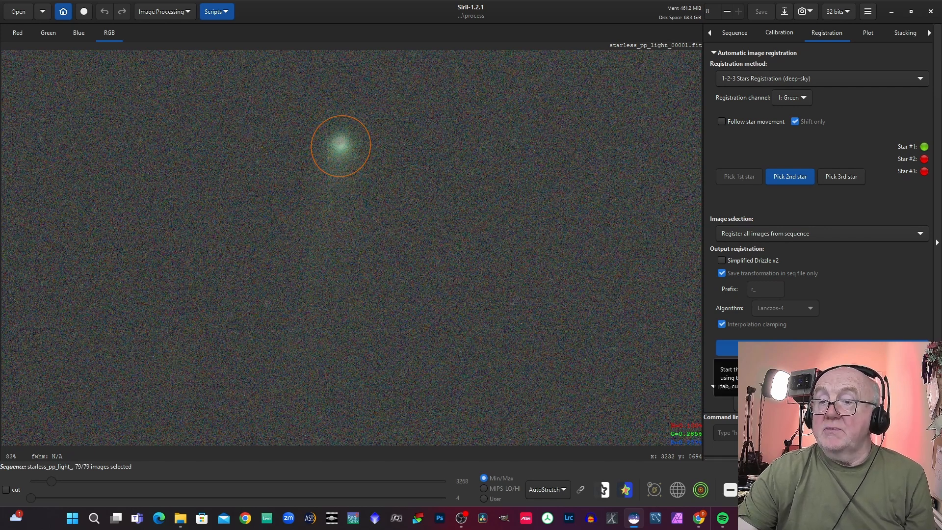
{"action": "left_click", "coordinate": [822, 348]}
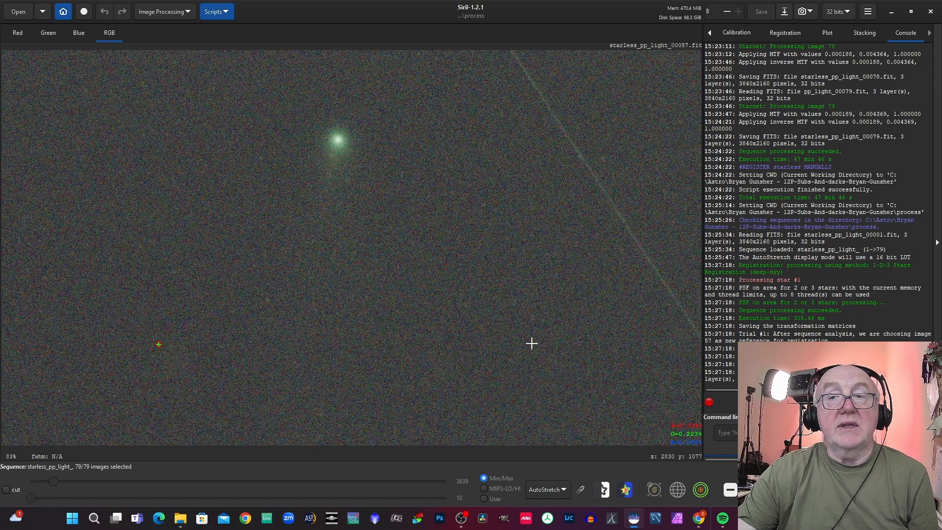
Run the AstroBBQ_ProcessCometPart2 script on the registered starless sequence
{"action": "left_click", "coordinate": [213, 12]}
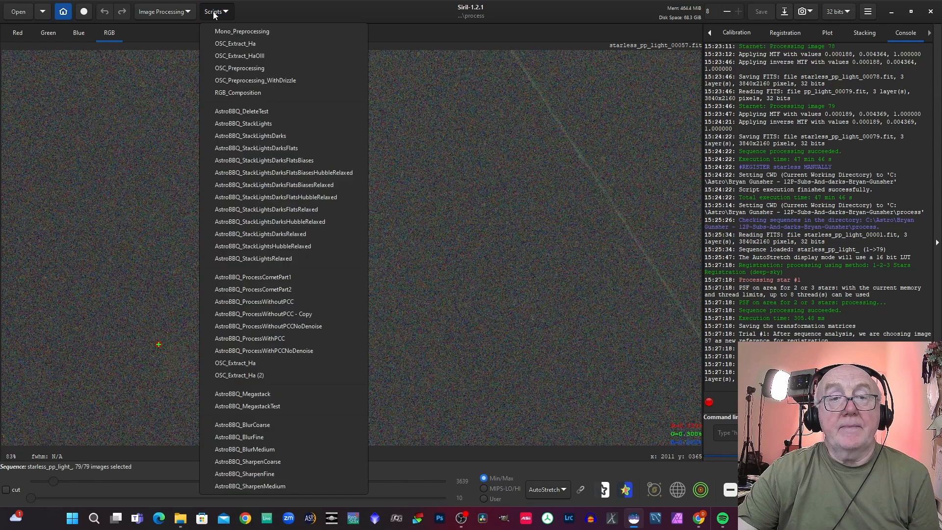
{"action": "left_click", "coordinate": [270, 289]}
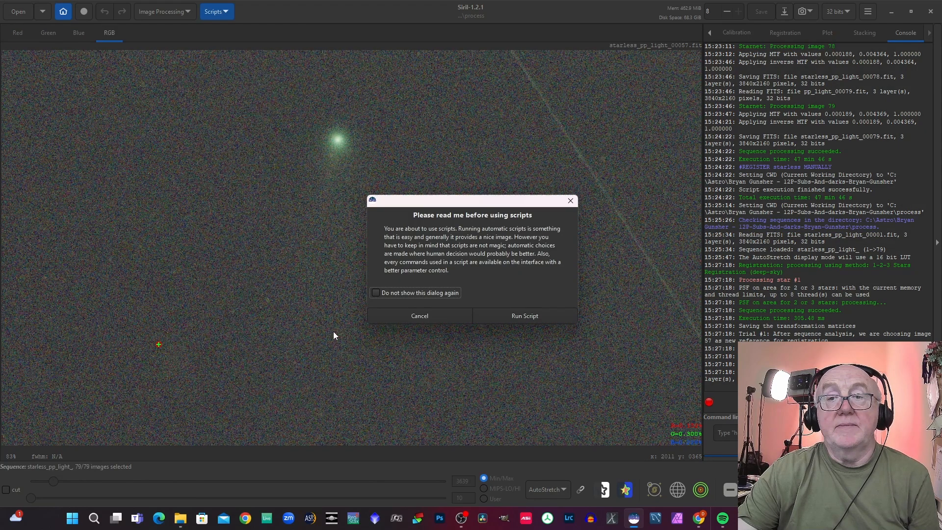
{"action": "left_click", "coordinate": [528, 315]}
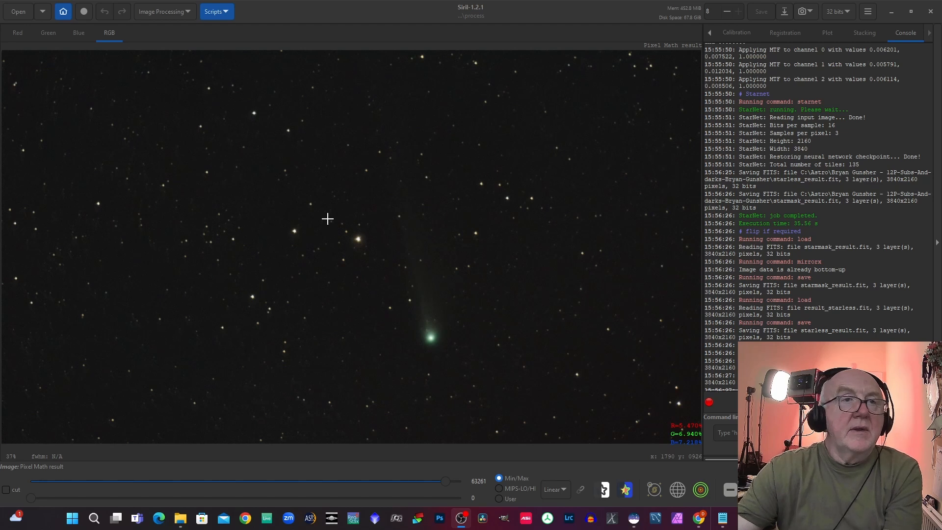
Start a Generalised Hyperbolic Stretch on the combined image and sample the symmetry point from an area of about 49 x 67 px in the comet's tail
{"action": "left_click", "coordinate": [158, 14]}
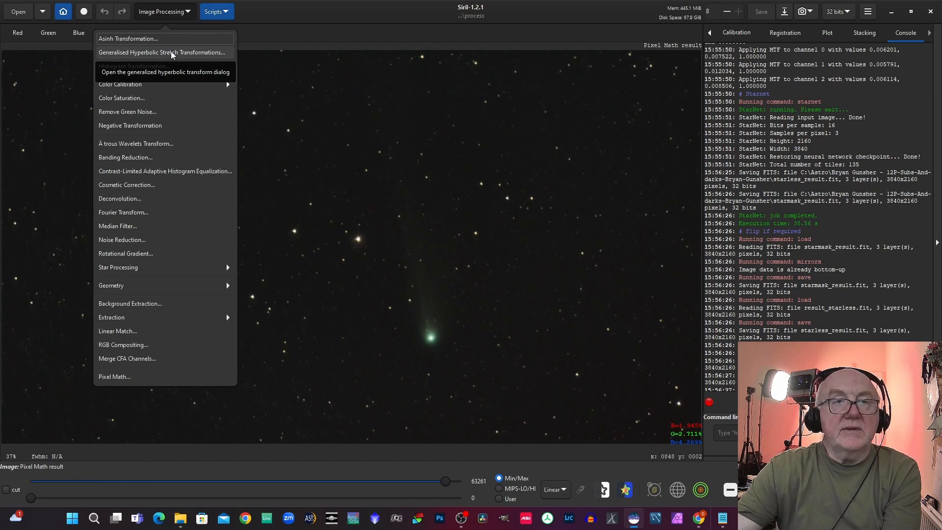
{"action": "left_click", "coordinate": [172, 53]}
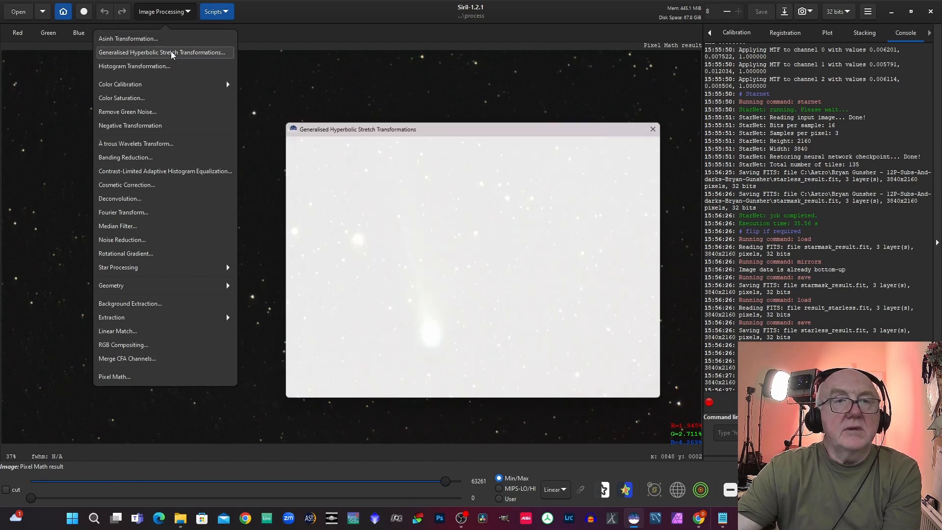
{"action": "left_click_drag", "start_coordinate": [492, 118], "coordinate": [733, 45]}
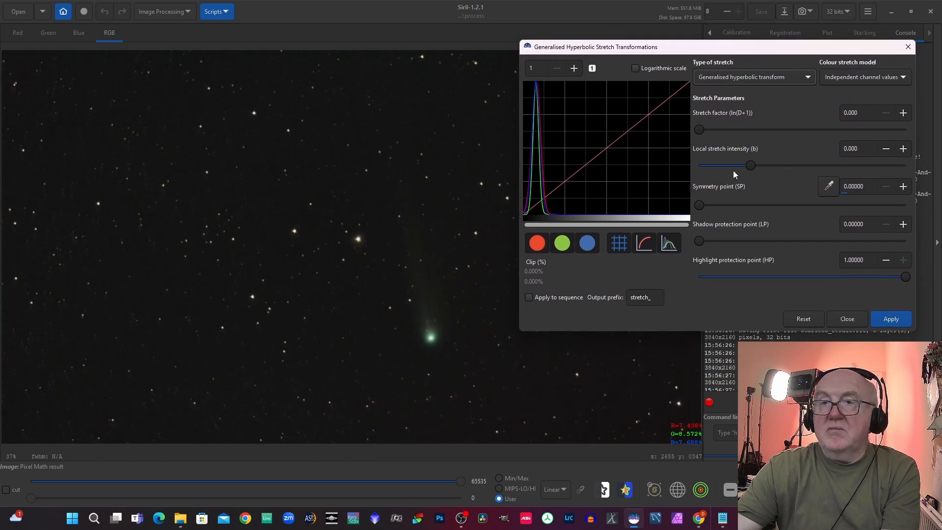
{"action": "left_click", "coordinate": [421, 298]}
{"action": "left_click_drag", "start_coordinate": [419, 291], "coordinate": [428, 303]}
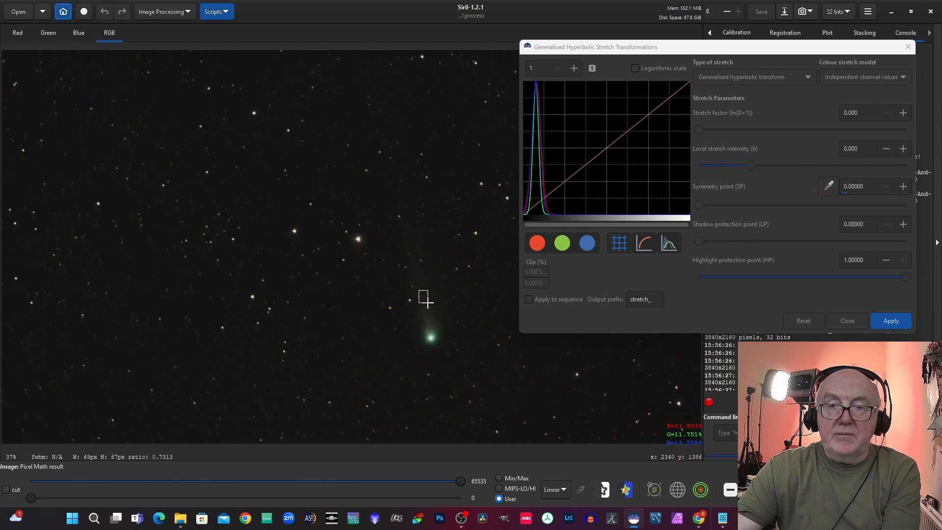
{"action": "left_click", "coordinate": [830, 184]}
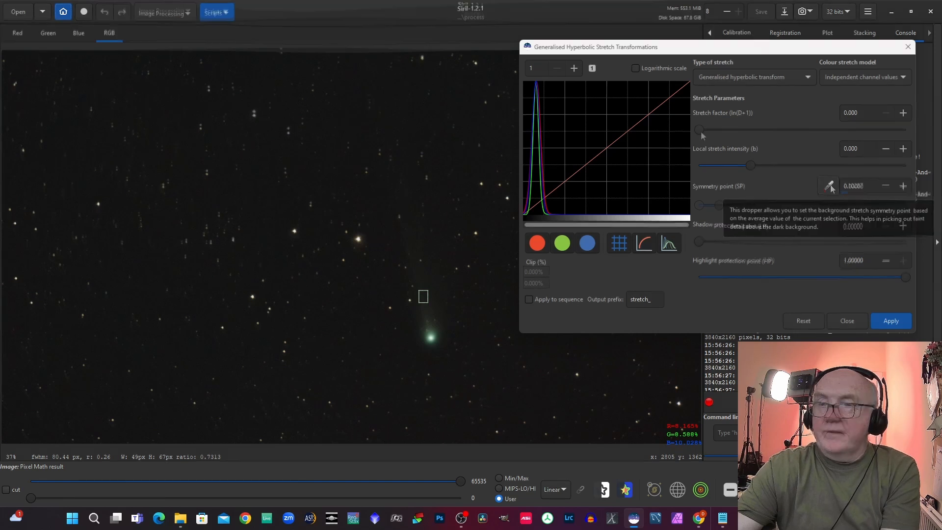
Set the stretch factor to 1.456 and the symmetry point to 0.15036, and apply the stretch to the combined image
{"action": "left_click_drag", "start_coordinate": [700, 131], "coordinate": [730, 127]}
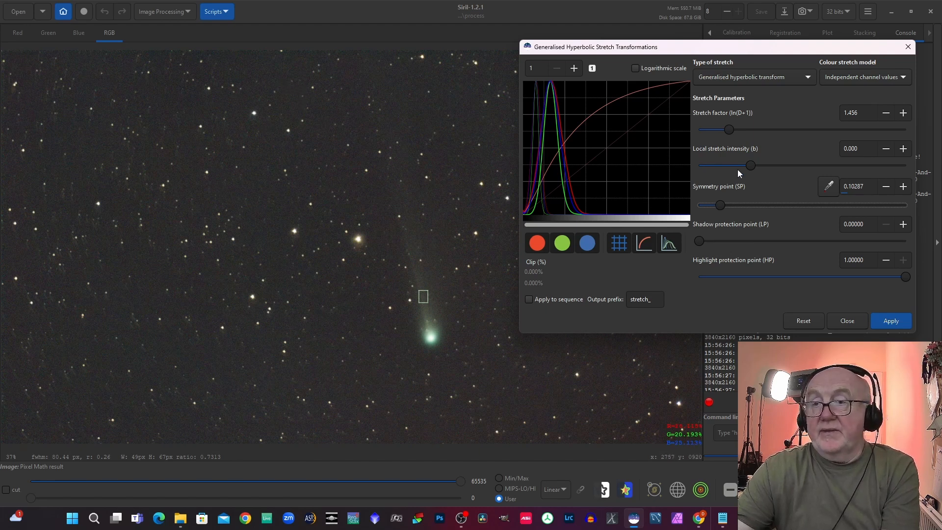
{"action": "left_click_drag", "start_coordinate": [718, 205], "coordinate": [729, 206]}
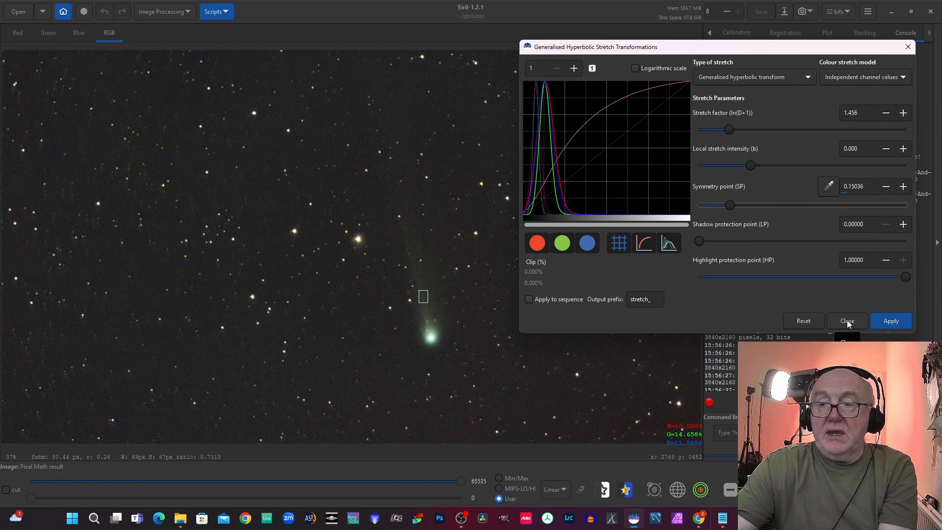
{"action": "left_click", "coordinate": [895, 322]}
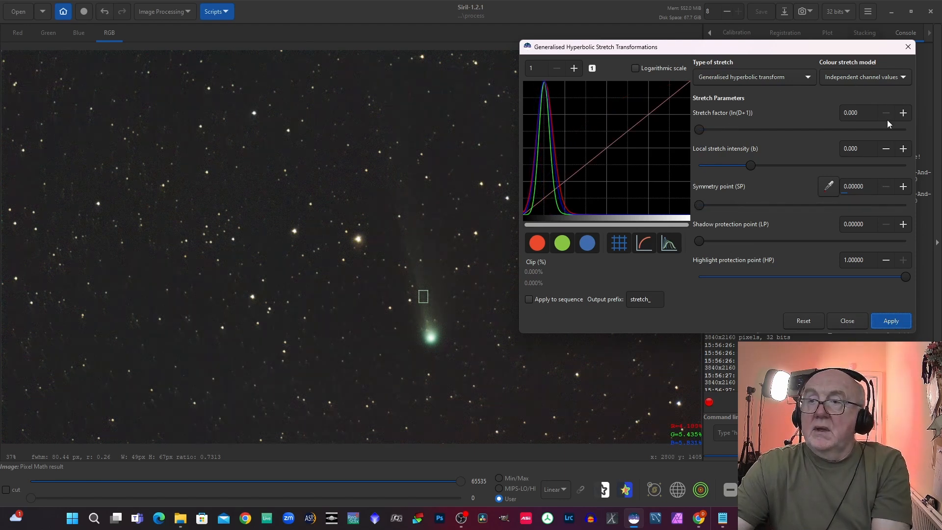
Apply a Saturation stretch with a stretch factor of 0.955 to the combined image and close the stretch dialog
{"action": "left_click", "coordinate": [859, 79]}
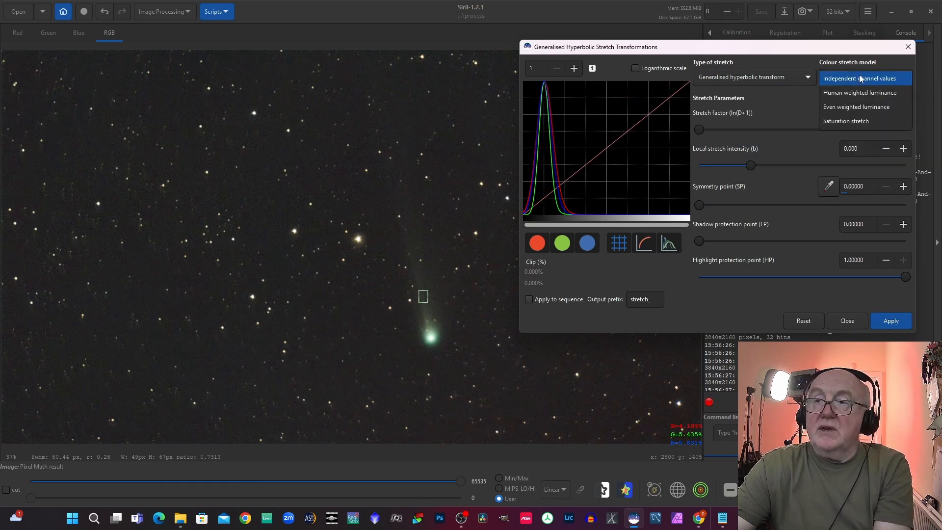
{"action": "left_click", "coordinate": [846, 121]}
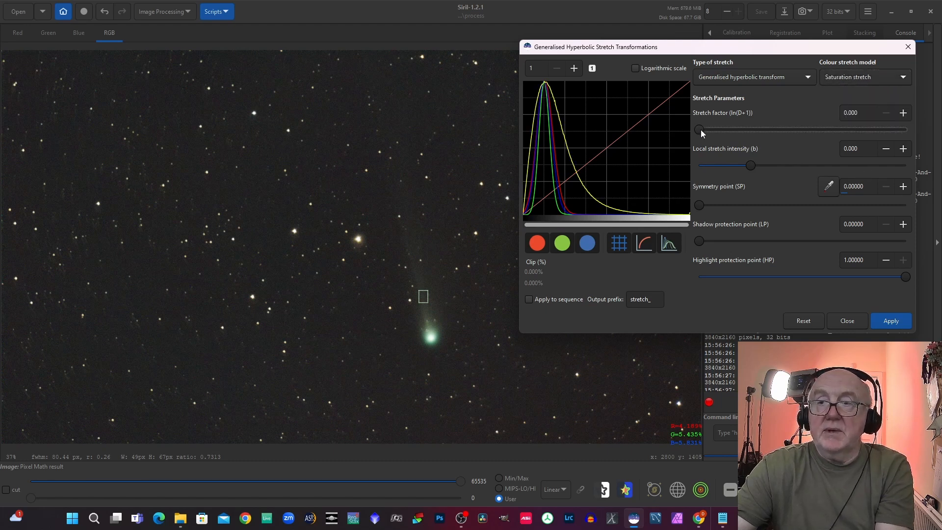
{"action": "left_click_drag", "start_coordinate": [700, 129], "coordinate": [722, 132]}
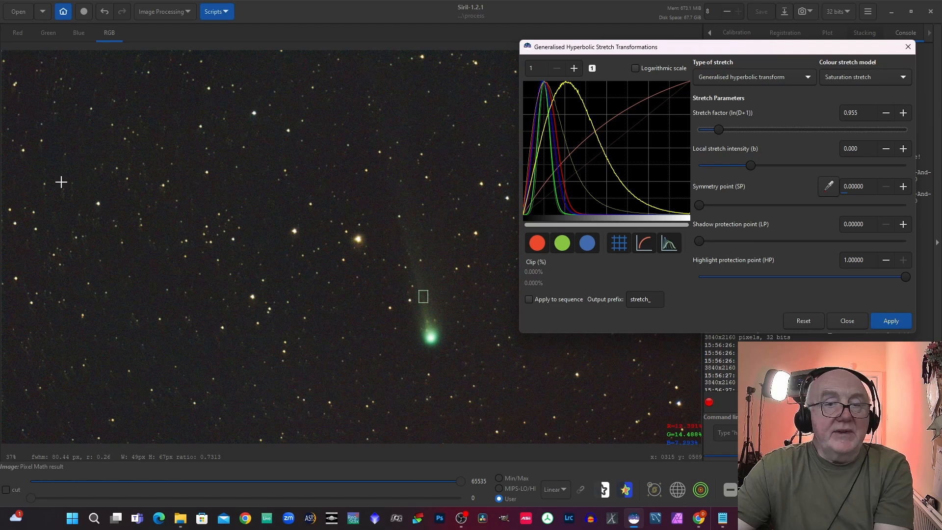
{"action": "left_click_drag", "start_coordinate": [671, 50], "coordinate": [681, 105]}
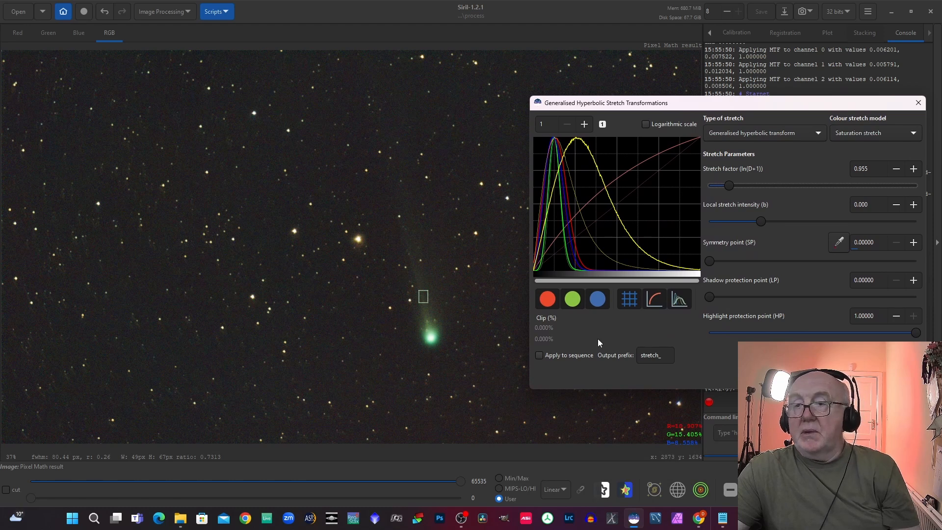
{"action": "left_click", "coordinate": [902, 376]}
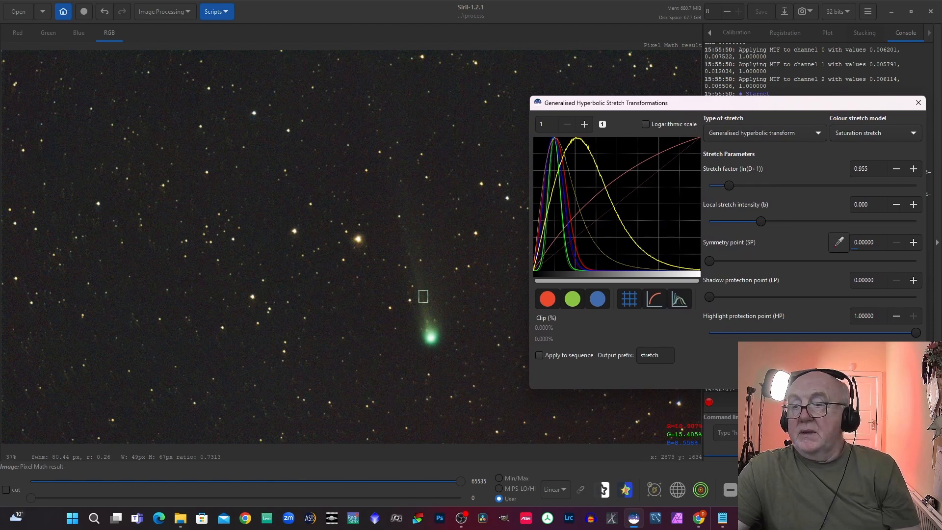
{"action": "left_click", "coordinate": [860, 376]}
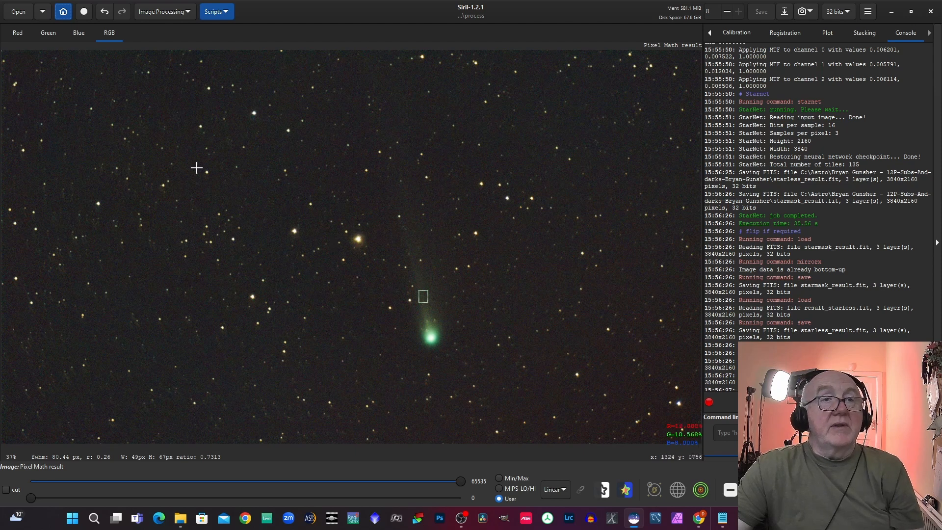
Open the image starless_result.fit
{"action": "left_click", "coordinate": [18, 12]}
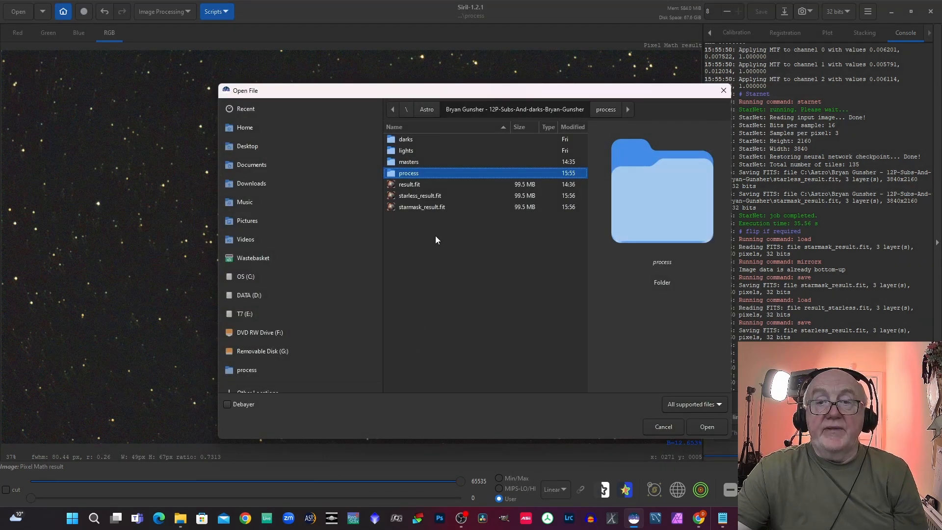
{"action": "left_click", "coordinate": [418, 196]}
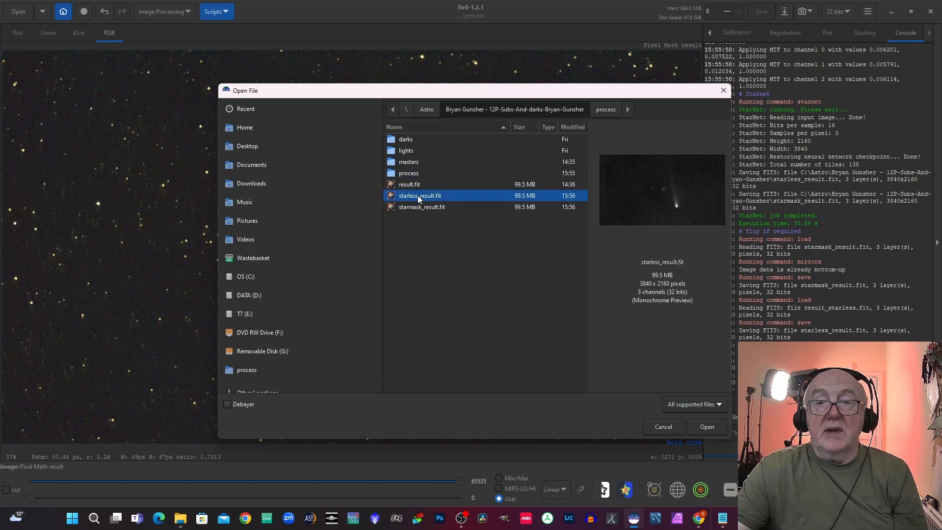
{"action": "left_click", "coordinate": [700, 423]}
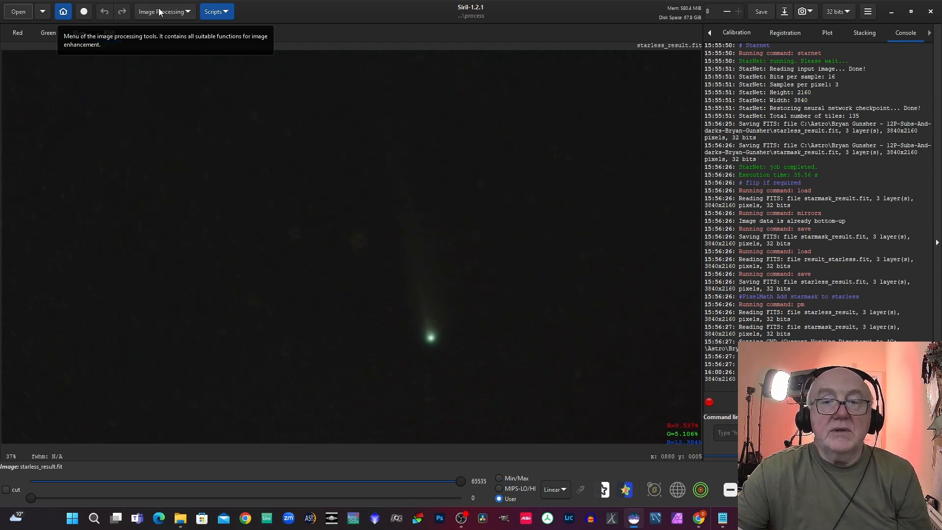
Start a Generalised Hyperbolic Stretch with Independent channel values and sample the symmetry point from about 38 x 57 px of the starless comet's tail
{"action": "left_click", "coordinate": [161, 12]}
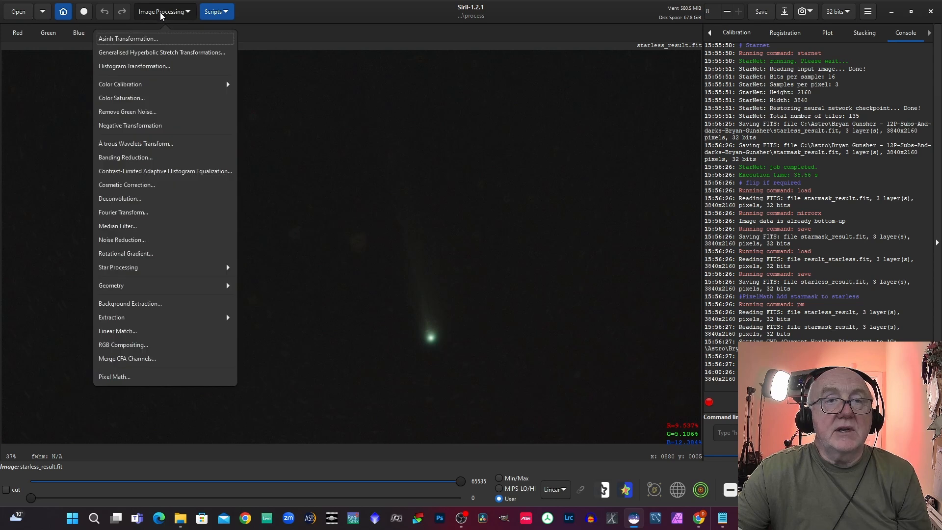
{"action": "left_click", "coordinate": [159, 53]}
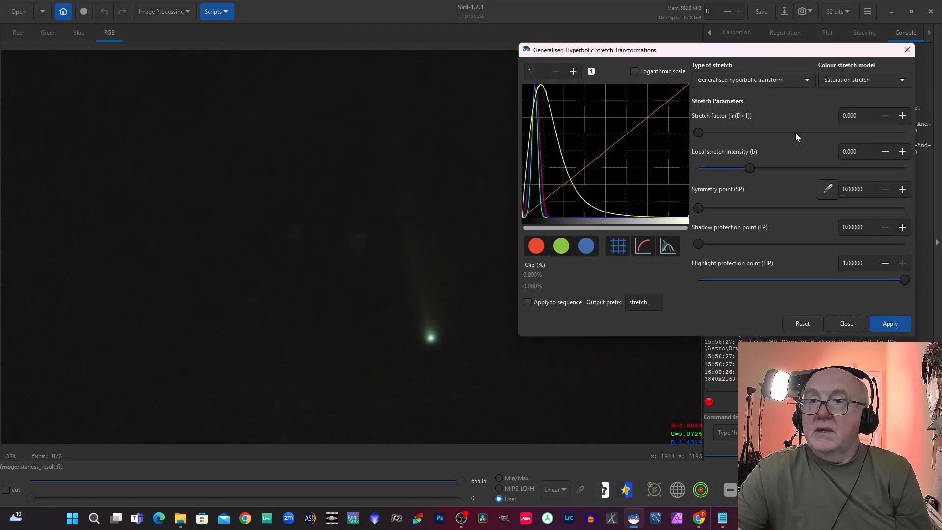
{"action": "left_click_drag", "start_coordinate": [420, 301], "coordinate": [428, 312]}
{"action": "left_click", "coordinate": [826, 189]}
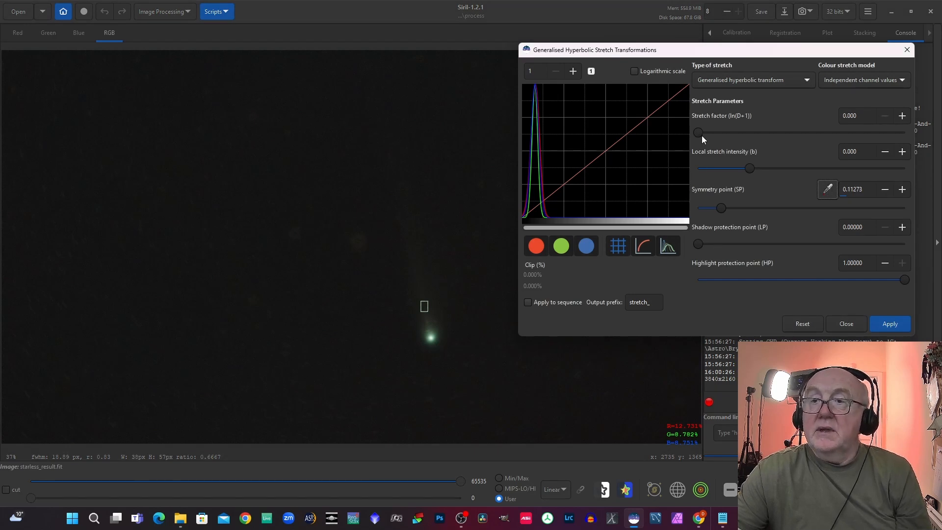
Apply the stretch to the starless image with stretch factor 1.169, symmetry point 0.16468 and local stretch intensity 0.823
{"action": "left_click_drag", "start_coordinate": [698, 133], "coordinate": [725, 139]}
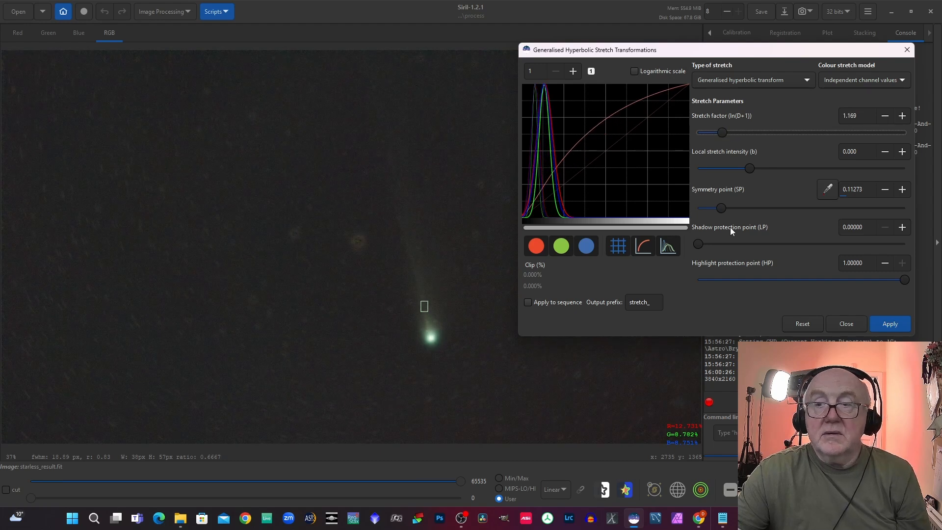
{"action": "left_click_drag", "start_coordinate": [719, 209], "coordinate": [731, 208]}
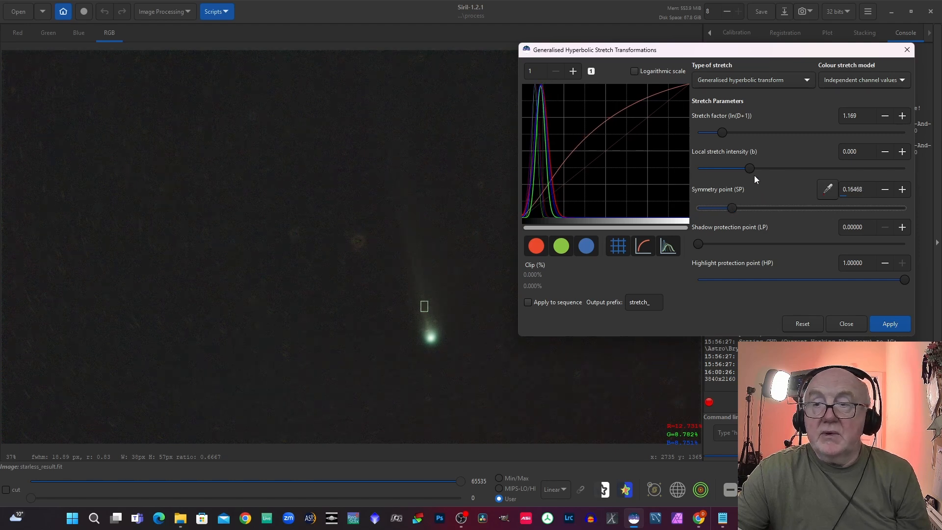
{"action": "left_click_drag", "start_coordinate": [752, 169], "coordinate": [762, 171]}
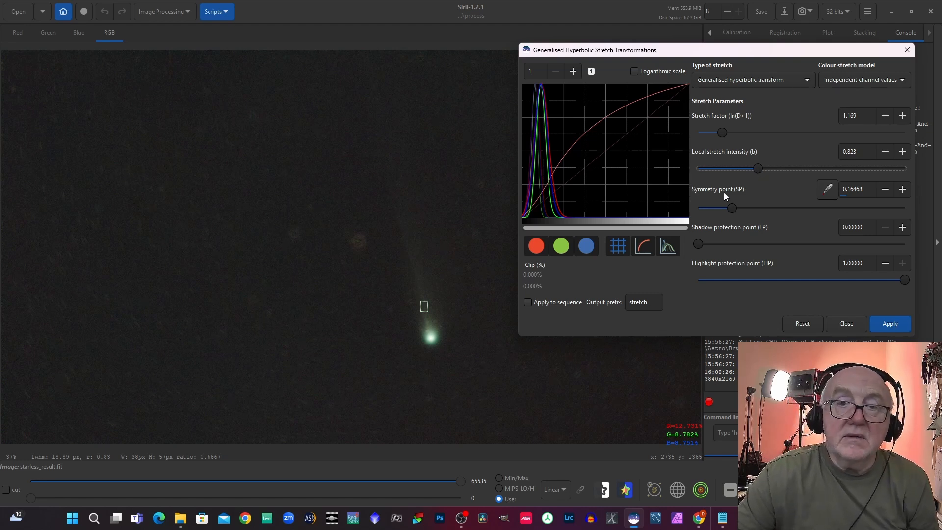
{"action": "left_click", "coordinate": [475, 347]}
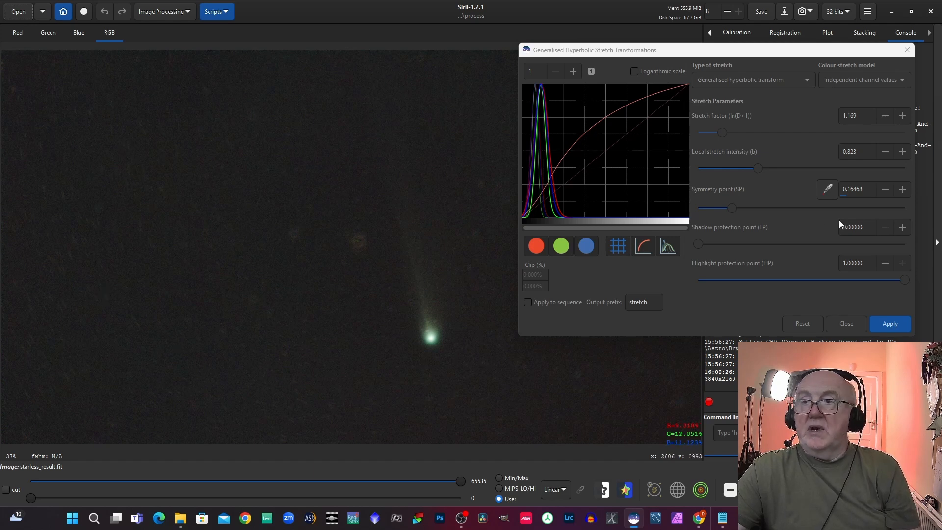
{"action": "left_click", "coordinate": [846, 80]}
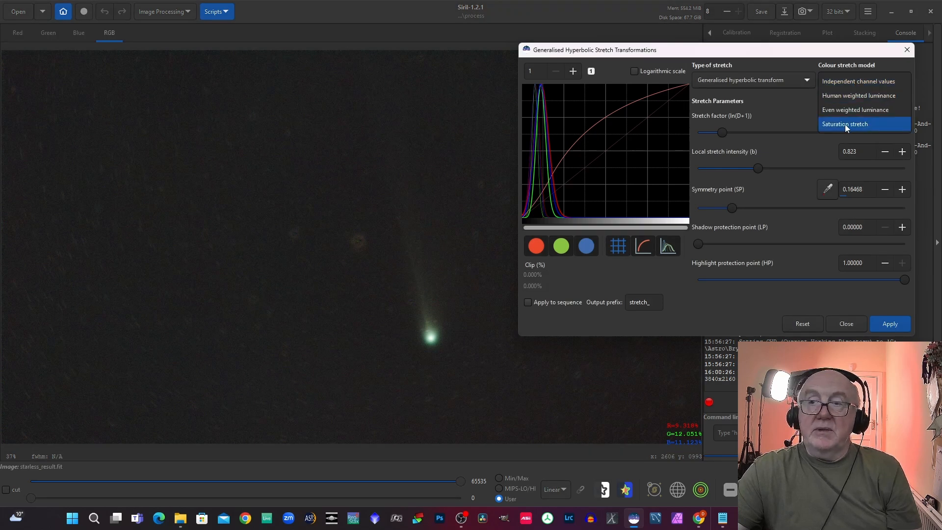
{"action": "left_click", "coordinate": [700, 328]}
{"action": "left_click", "coordinate": [889, 323]}
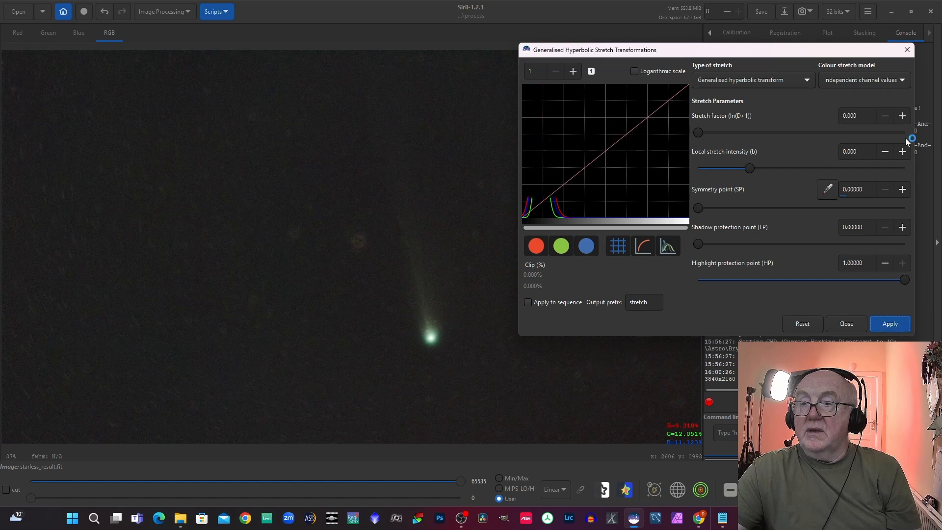
Apply a Saturation stretch with a stretch factor of 0.835 to the starless comet image
{"action": "left_click", "coordinate": [857, 81]}
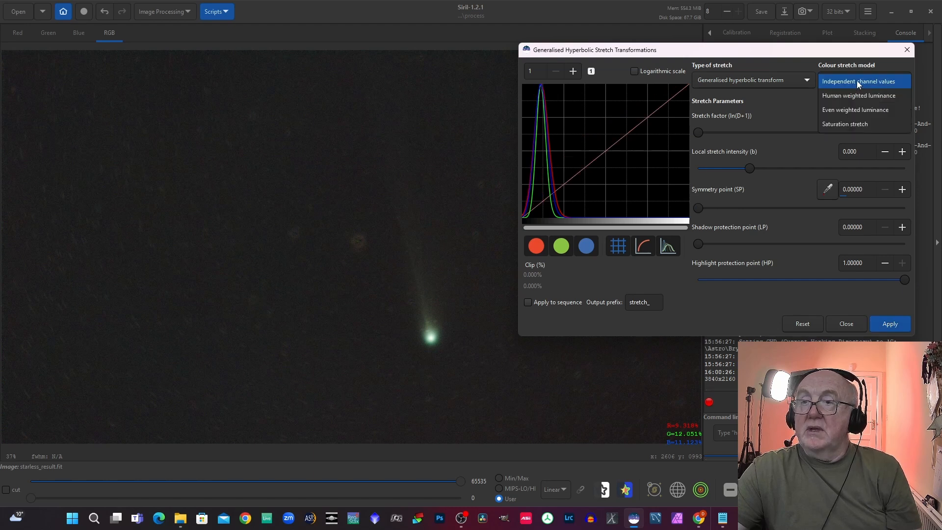
{"action": "left_click", "coordinate": [849, 125]}
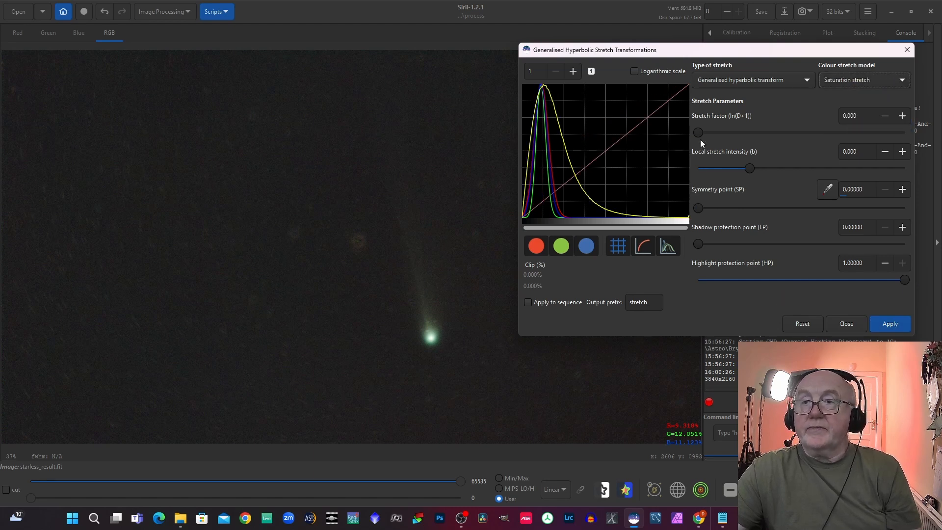
{"action": "left_click_drag", "start_coordinate": [699, 134], "coordinate": [716, 134]}
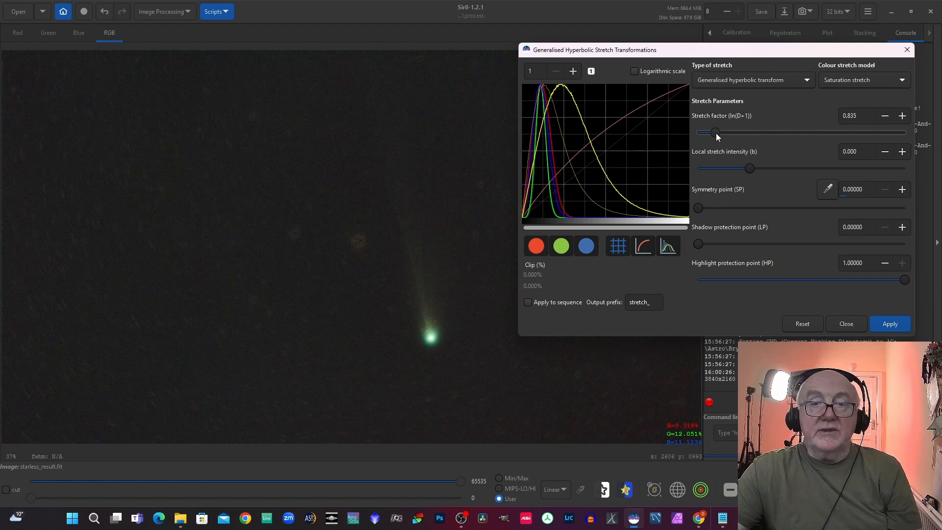
{"action": "left_click", "coordinate": [883, 322]}
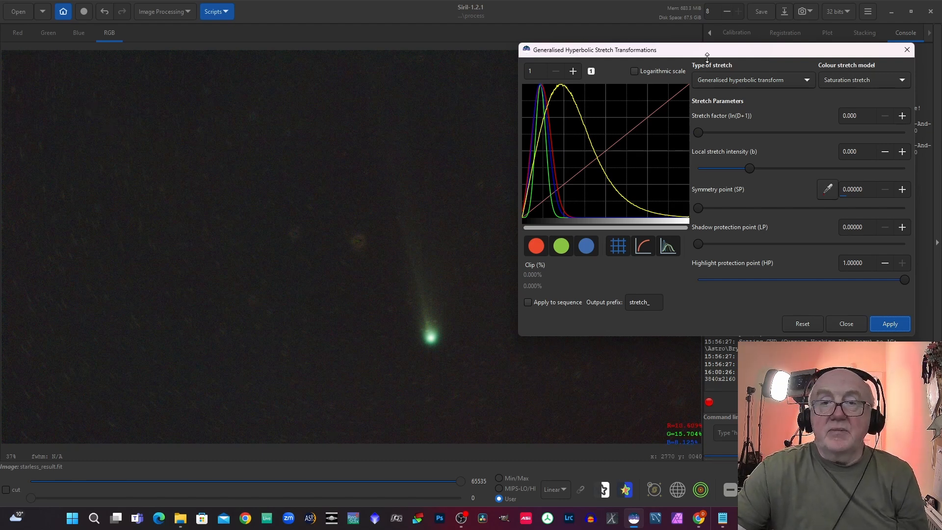
Inspect the whole starless image, close the stretch dialog and save the result to starless_result.fit
{"action": "left_click_drag", "start_coordinate": [694, 58], "coordinate": [792, 417]}
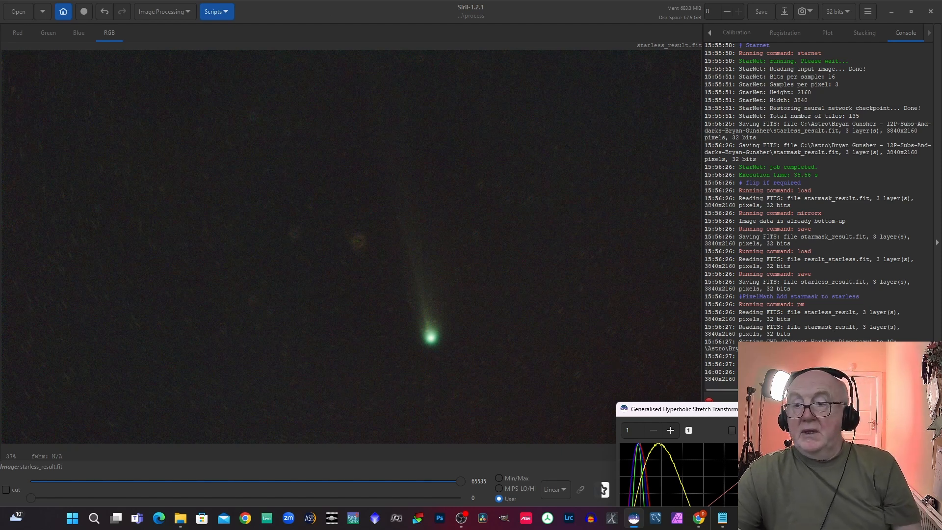
{"action": "left_click_drag", "start_coordinate": [785, 409], "coordinate": [677, 77]}
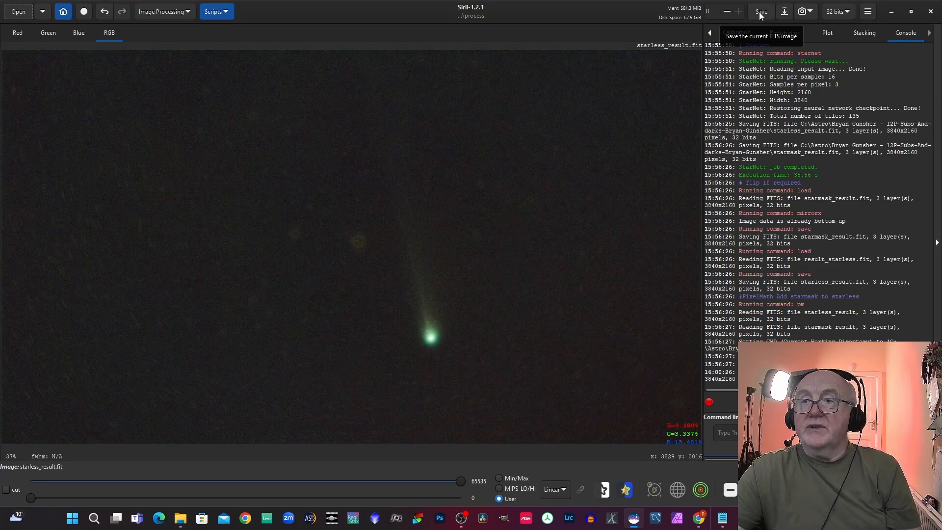
{"action": "left_click", "coordinate": [761, 14]}
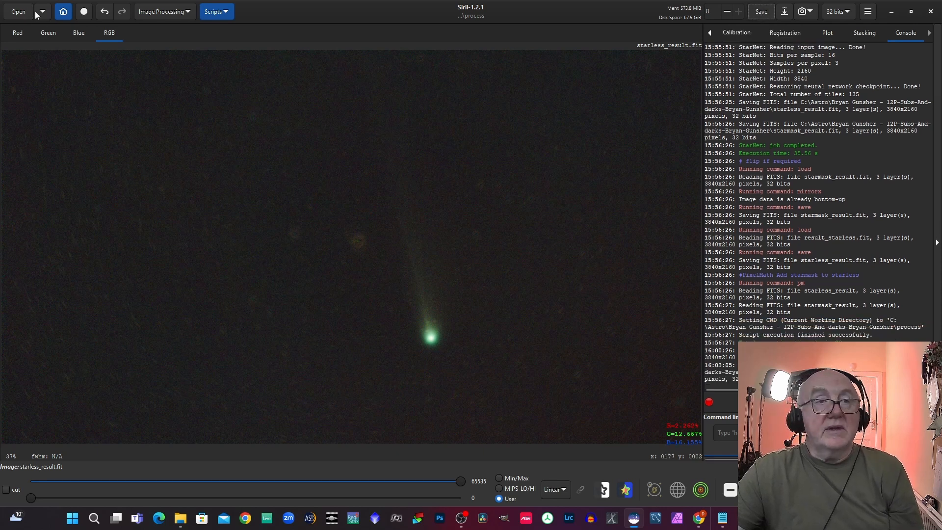
Open the star mask image starmask_result.fit
{"action": "left_click", "coordinate": [19, 12]}
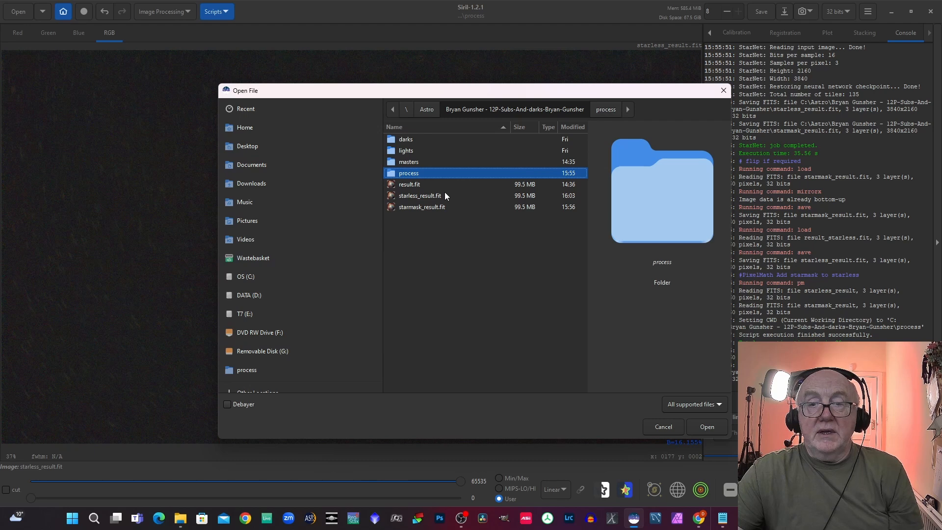
{"action": "left_click", "coordinate": [423, 207]}
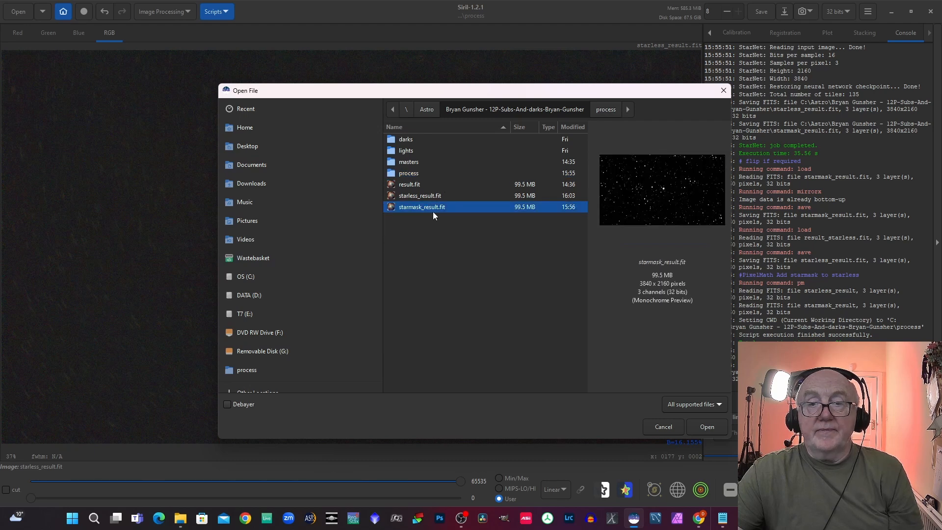
{"action": "left_click", "coordinate": [707, 427]}
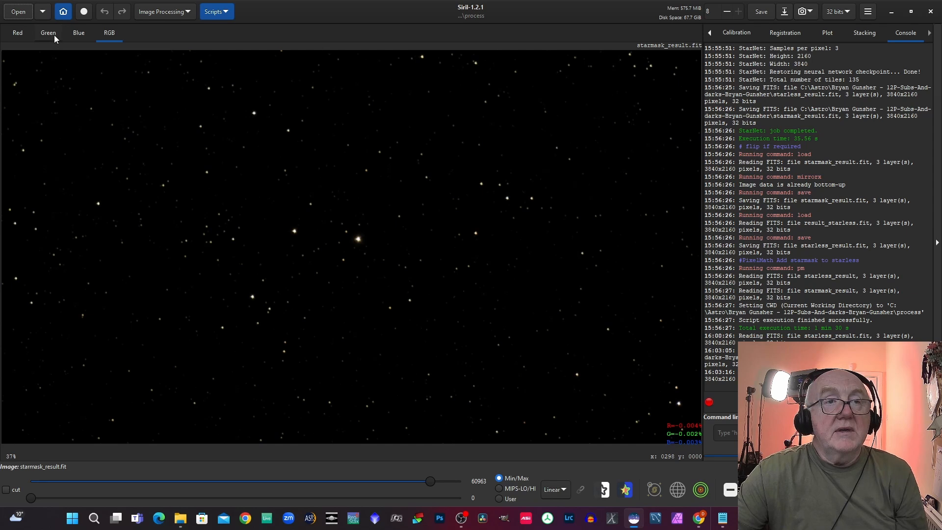
{"action": "left_click", "coordinate": [160, 11]}
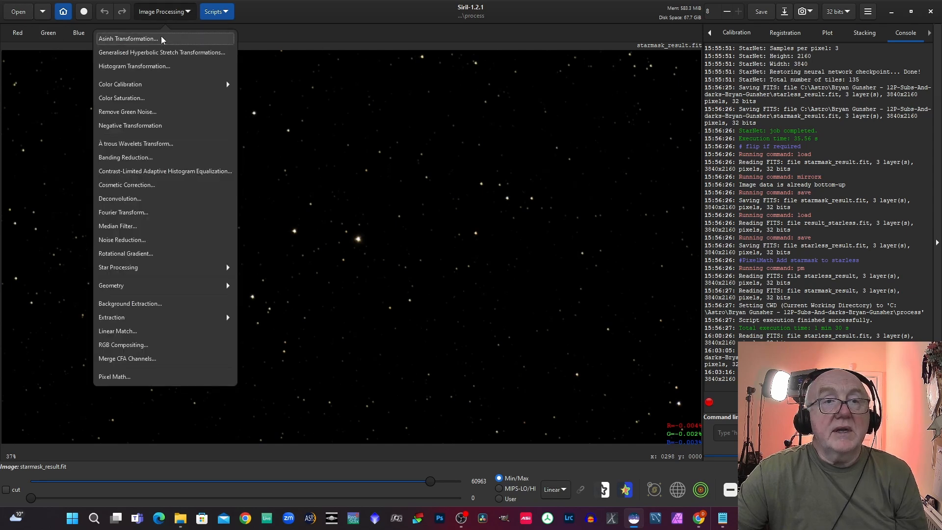
{"action": "left_click", "coordinate": [157, 52]}
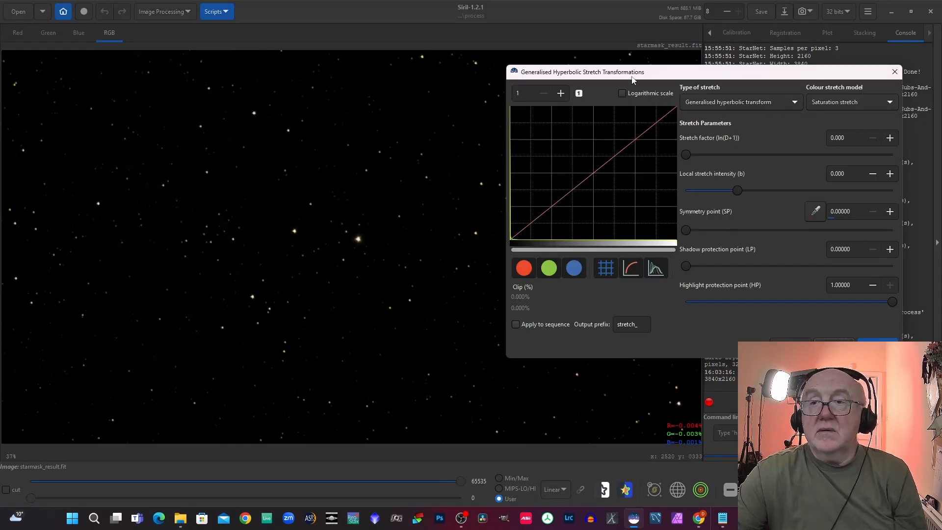
{"action": "left_click_drag", "start_coordinate": [632, 77], "coordinate": [659, 29]}
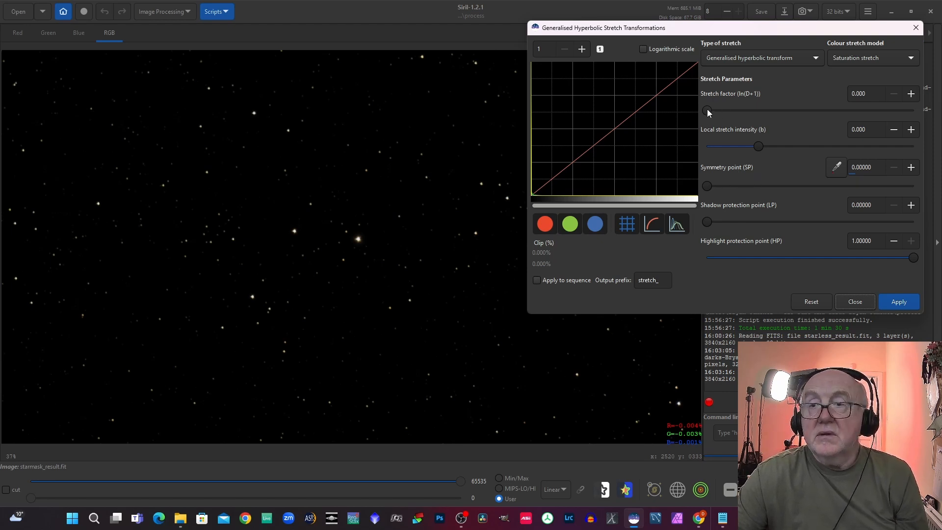
{"action": "left_click_drag", "start_coordinate": [708, 109], "coordinate": [728, 109]}
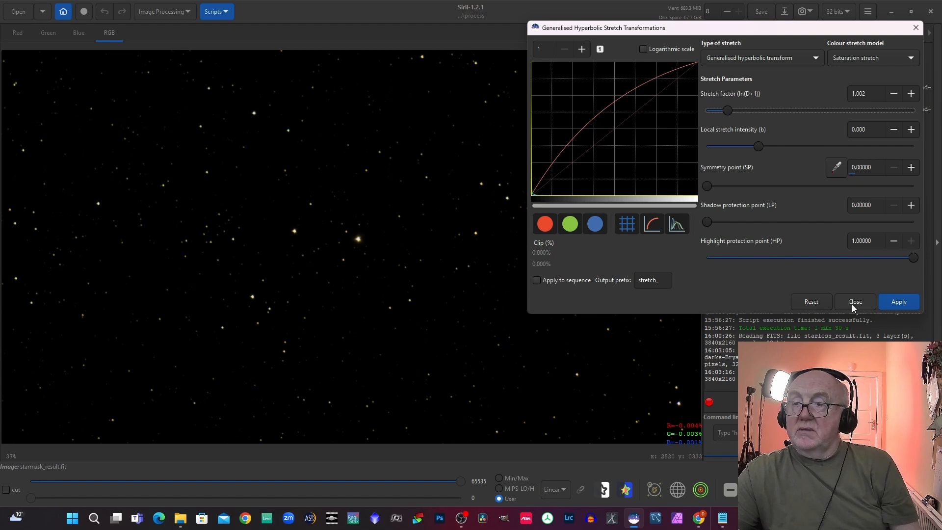
{"action": "left_click", "coordinate": [812, 302]}
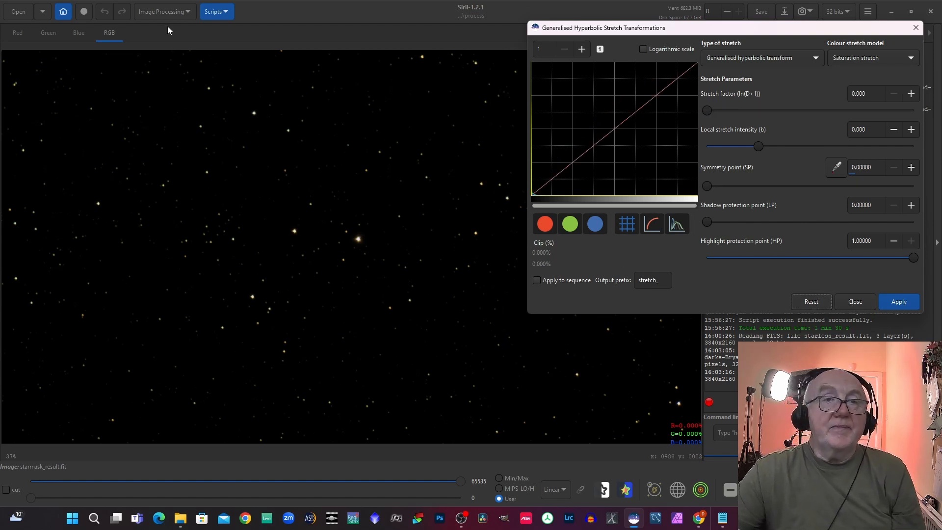
Remove green noise from the star mask using Average Neutral protection with lightness preserved
{"action": "left_click", "coordinate": [167, 13]}
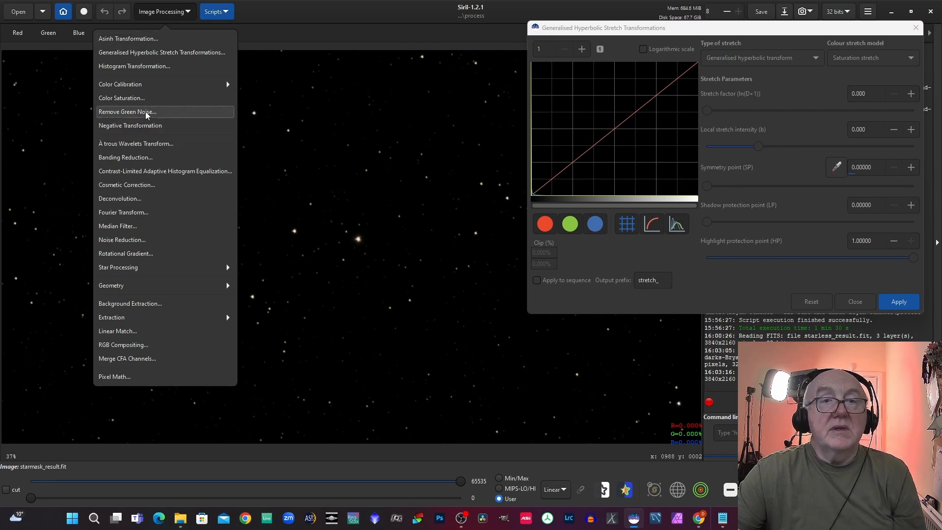
{"action": "left_click", "coordinate": [146, 112]}
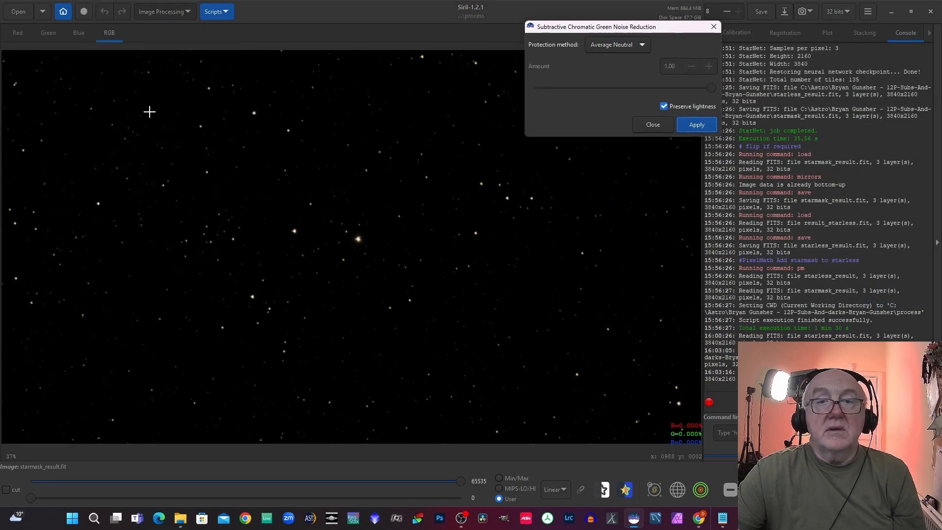
{"action": "left_click", "coordinate": [698, 124]}
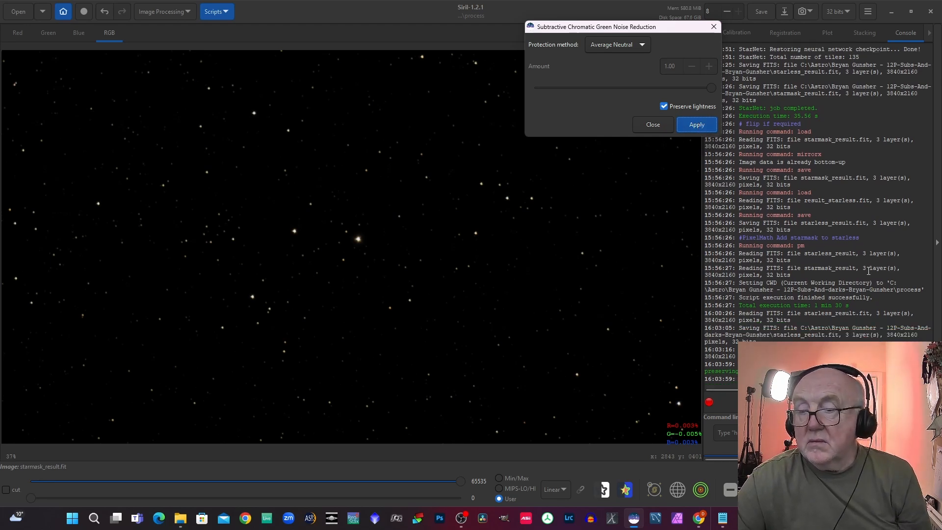
{"action": "left_click", "coordinate": [714, 27]}
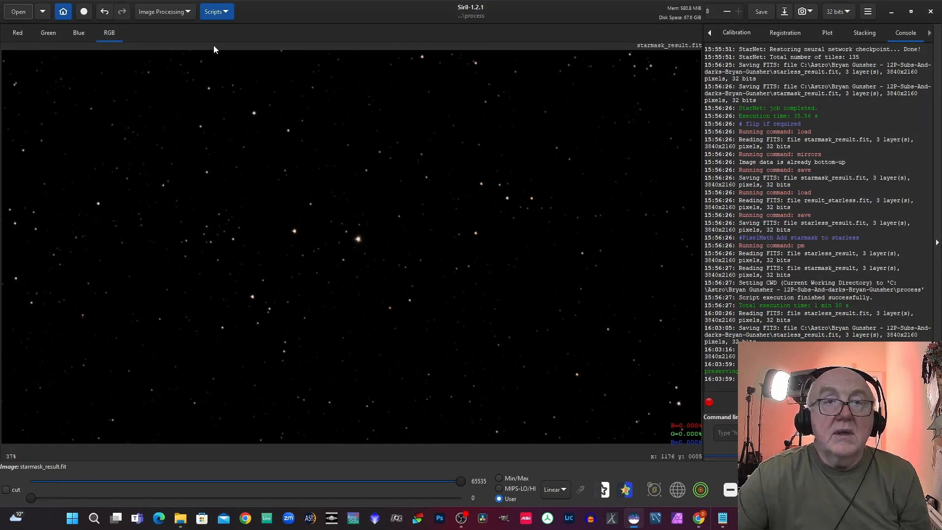
Apply a Generalised Hyperbolic Saturation stretch with a stretch factor of 0.859 to the star mask
{"action": "left_click", "coordinate": [159, 12]}
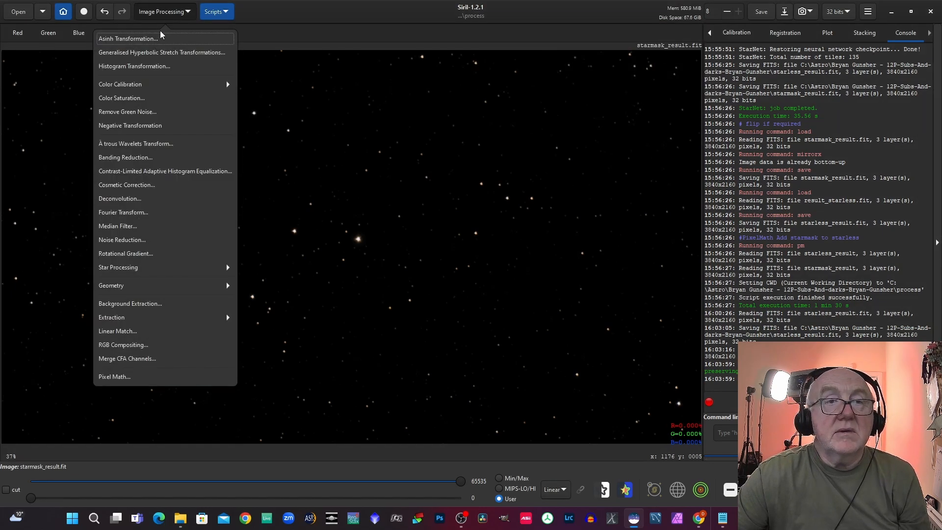
{"action": "left_click", "coordinate": [158, 53]}
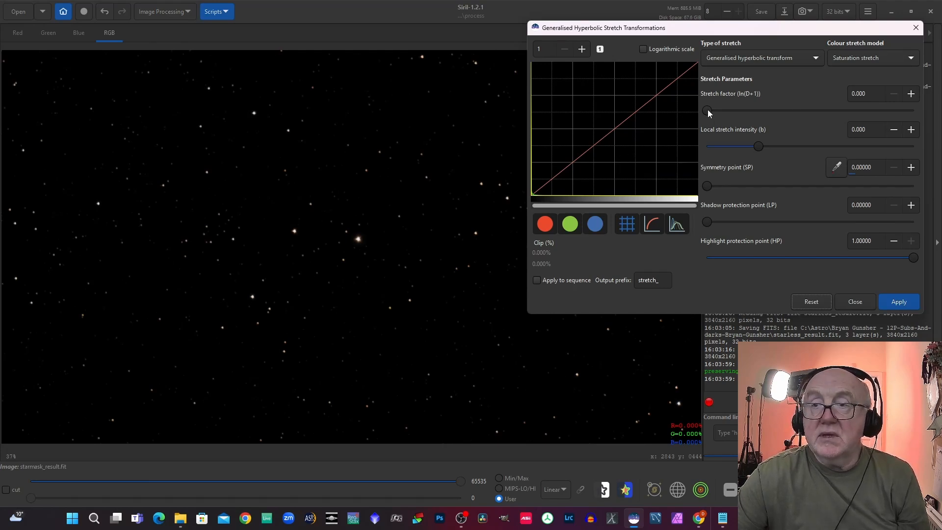
{"action": "left_click_drag", "start_coordinate": [707, 110], "coordinate": [727, 114]}
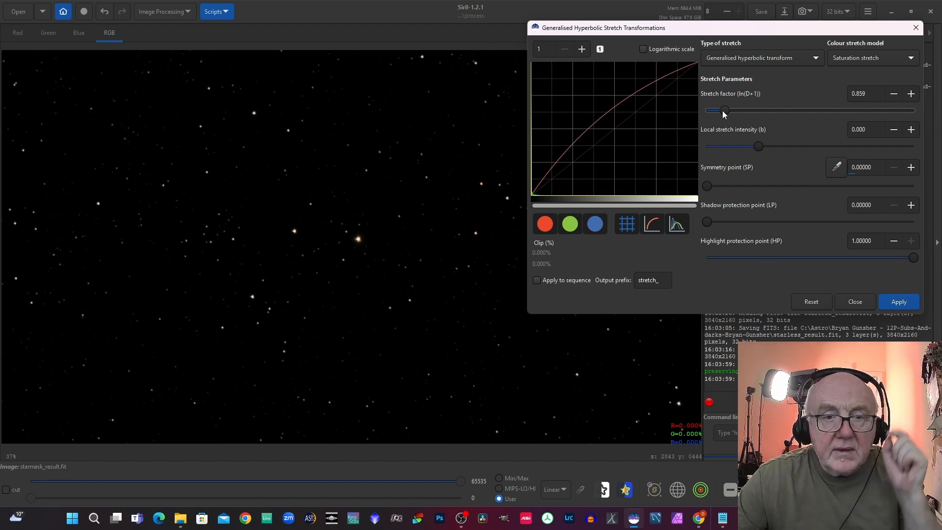
{"action": "left_click", "coordinate": [898, 301]}
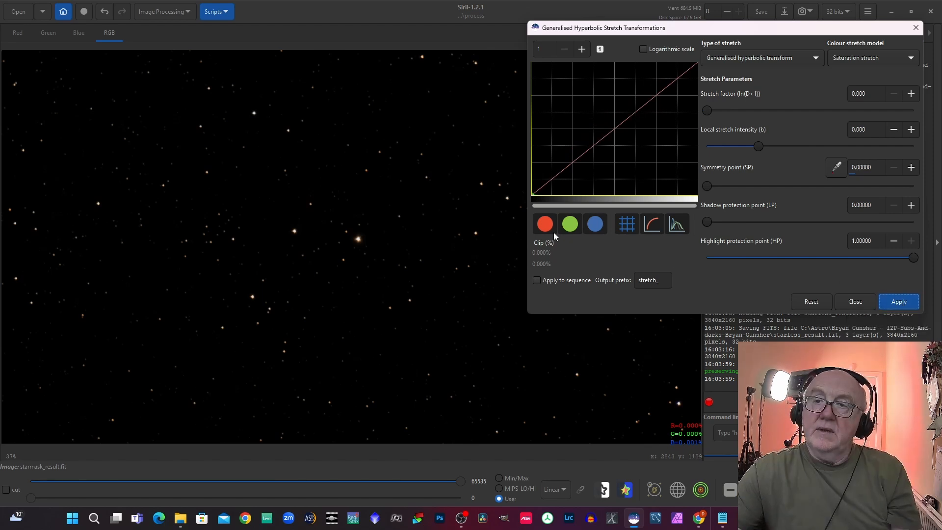
Apply an Independent channel values stretch with a stretch factor of 0.883 to the star mask
{"action": "left_click", "coordinate": [868, 58]}
{"action": "left_click", "coordinate": [868, 17]}
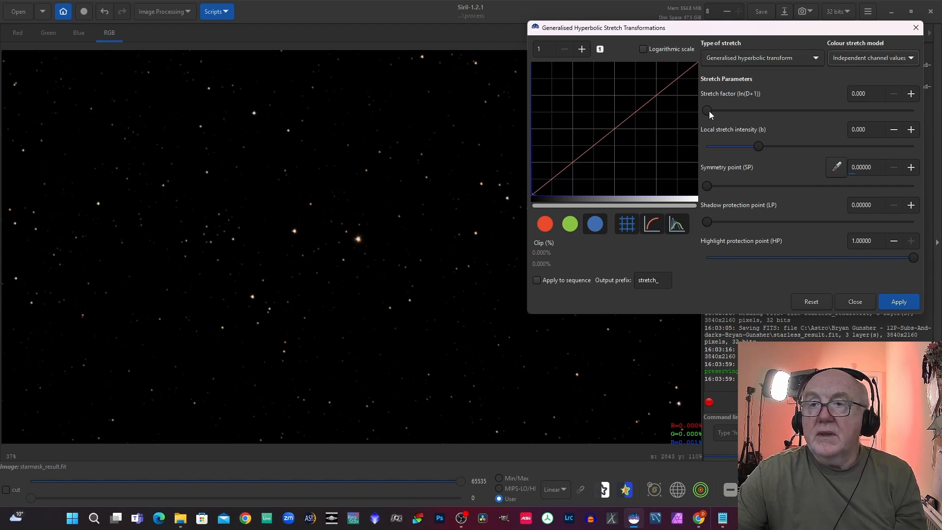
{"action": "left_click_drag", "start_coordinate": [710, 111], "coordinate": [721, 110]}
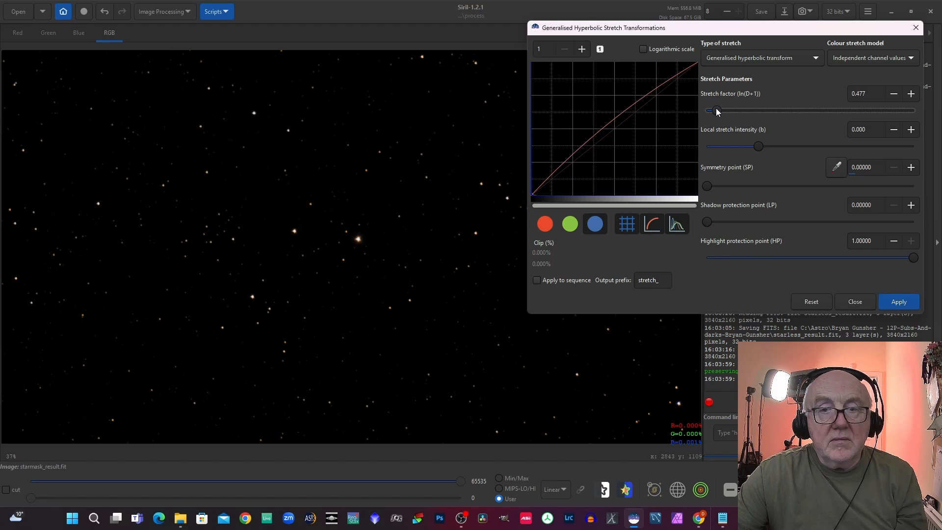
{"action": "left_click_drag", "start_coordinate": [715, 111], "coordinate": [725, 112]}
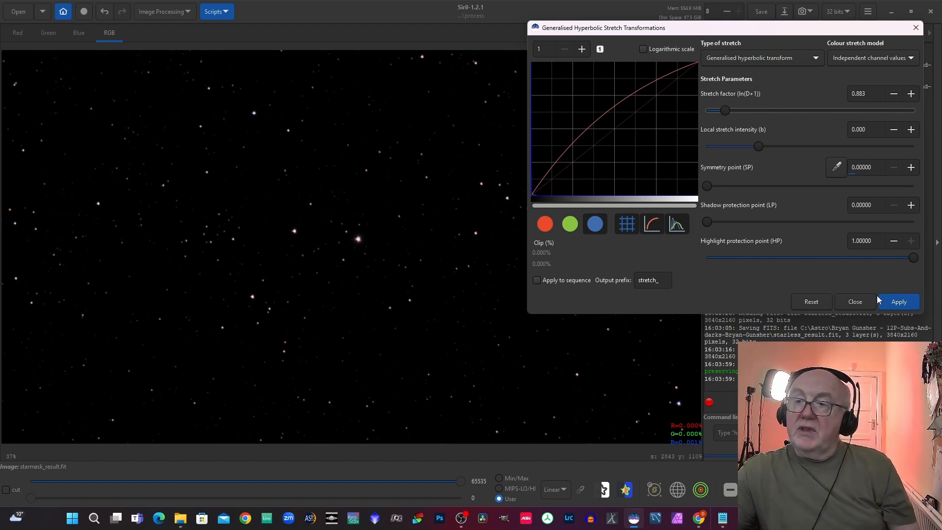
{"action": "left_click", "coordinate": [907, 300]}
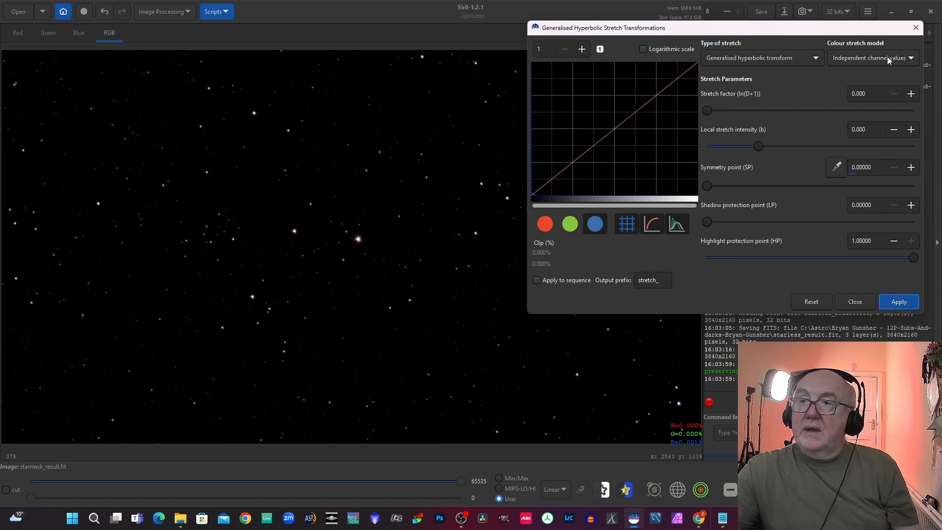
Apply another Saturation stretch to the star mask with all colour channels selected and a stretch factor of 0.692, and close the stretch dialog
{"action": "left_click", "coordinate": [873, 58]}
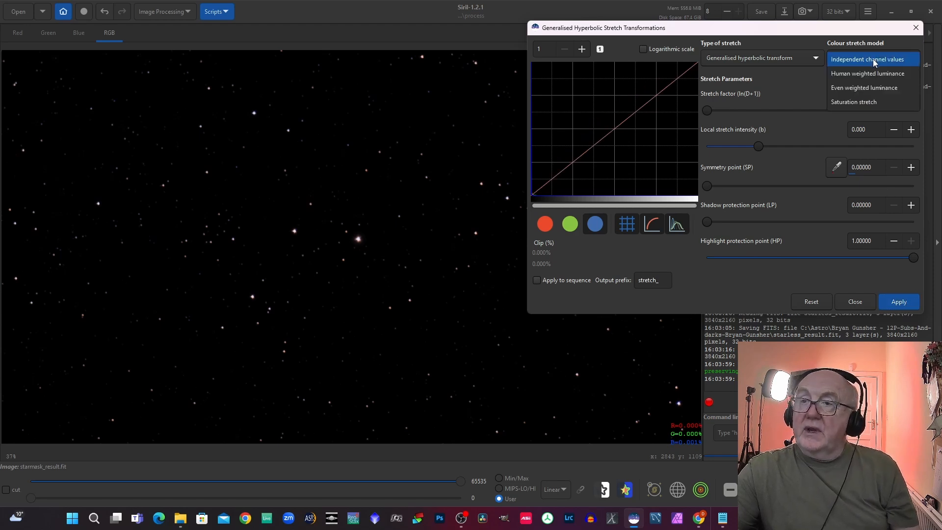
{"action": "left_click", "coordinate": [863, 99]}
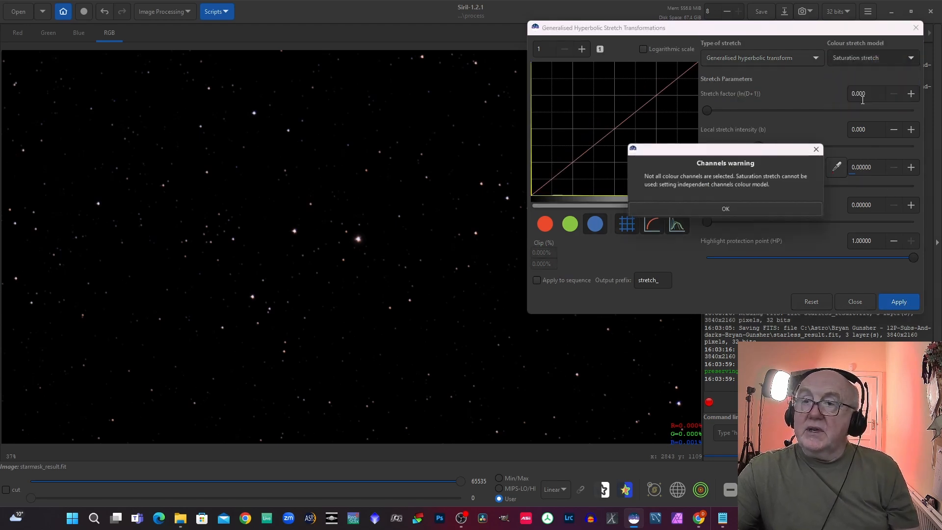
{"action": "left_click", "coordinate": [731, 208]}
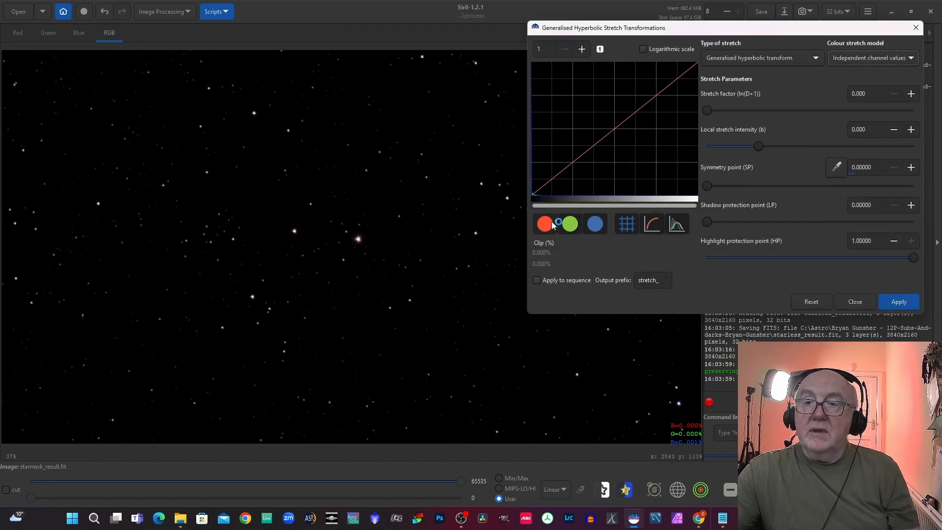
{"action": "left_click", "coordinate": [880, 58]}
{"action": "left_click", "coordinate": [870, 102]}
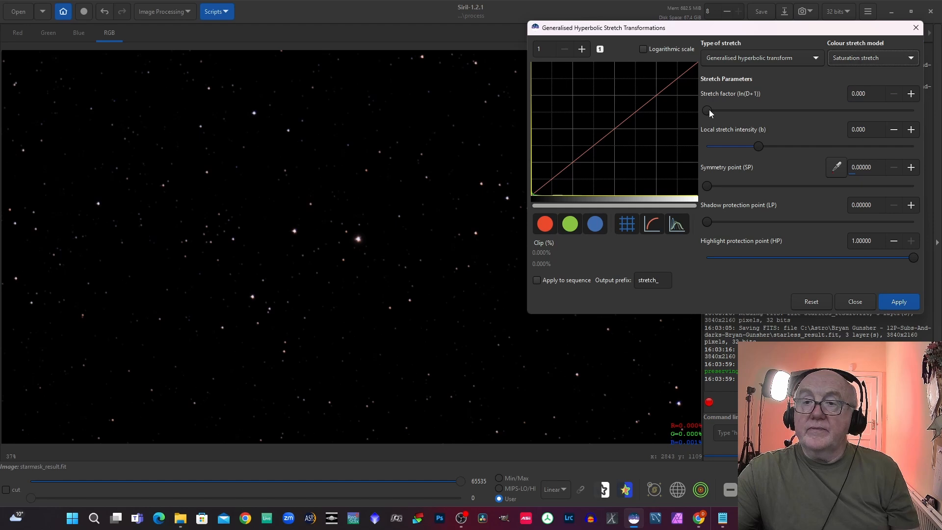
{"action": "left_click_drag", "start_coordinate": [709, 110], "coordinate": [725, 107]}
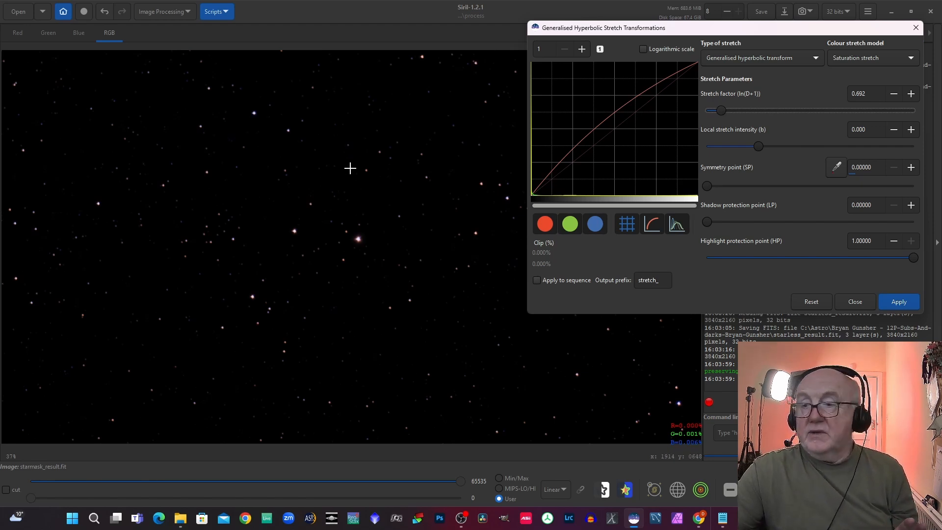
{"action": "left_click", "coordinate": [893, 302]}
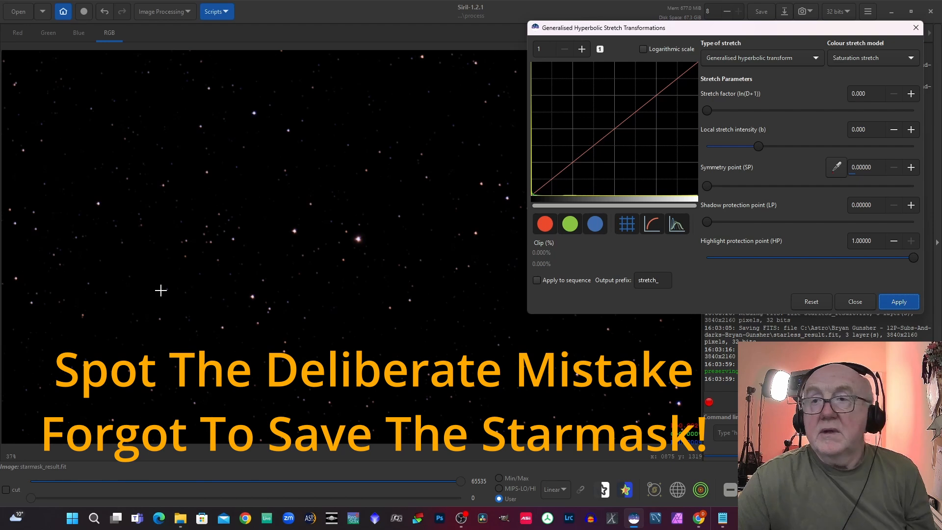
{"action": "key", "text": "Escape"}
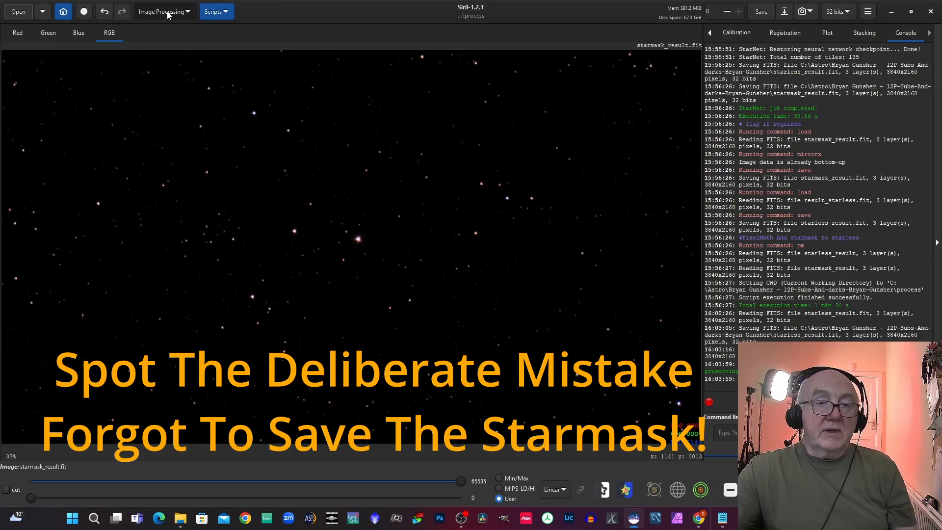
Start Star Recomposition and load starless_result.fit as the background image
{"action": "left_click", "coordinate": [164, 11]}
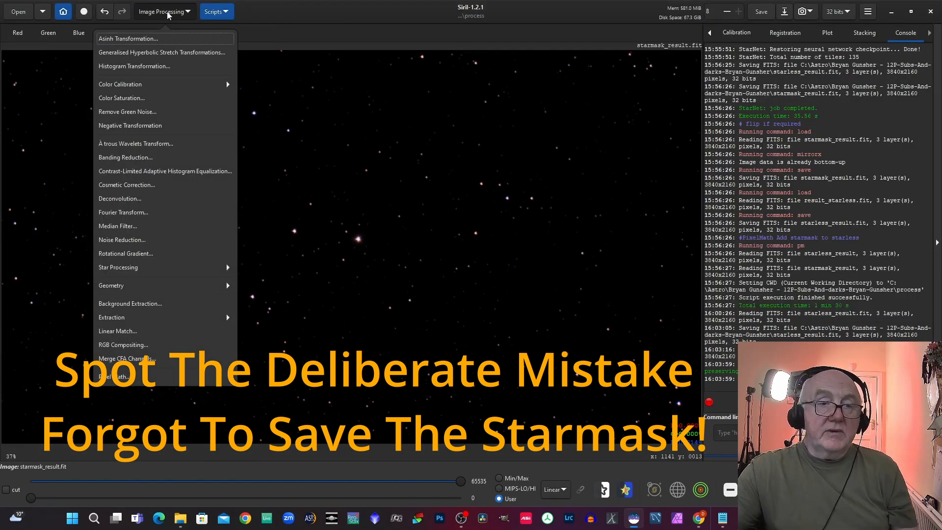
{"action": "left_click", "coordinate": [145, 269]}
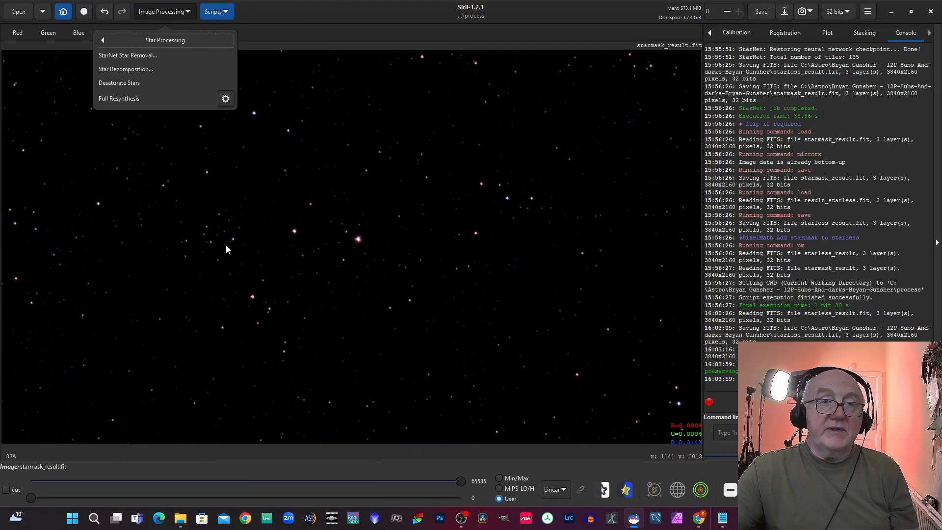
{"action": "left_click", "coordinate": [135, 69]}
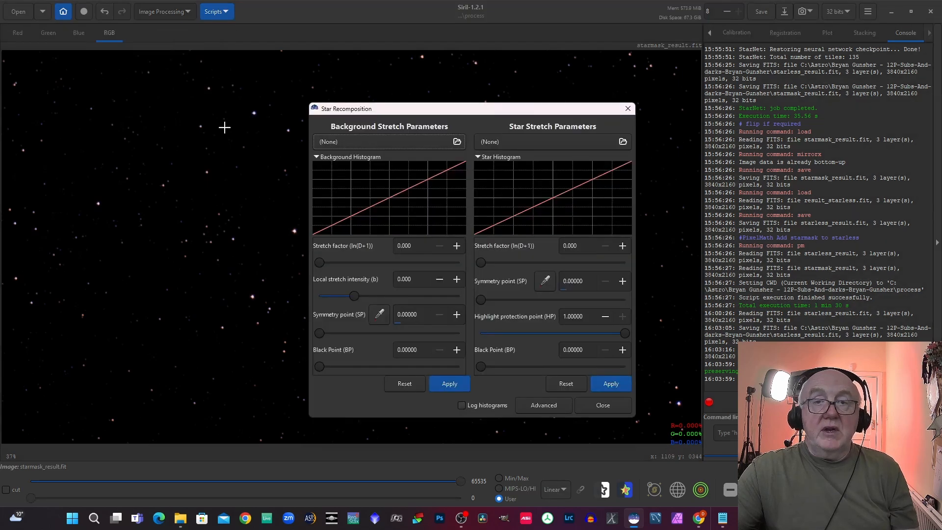
{"action": "left_click", "coordinate": [398, 139]}
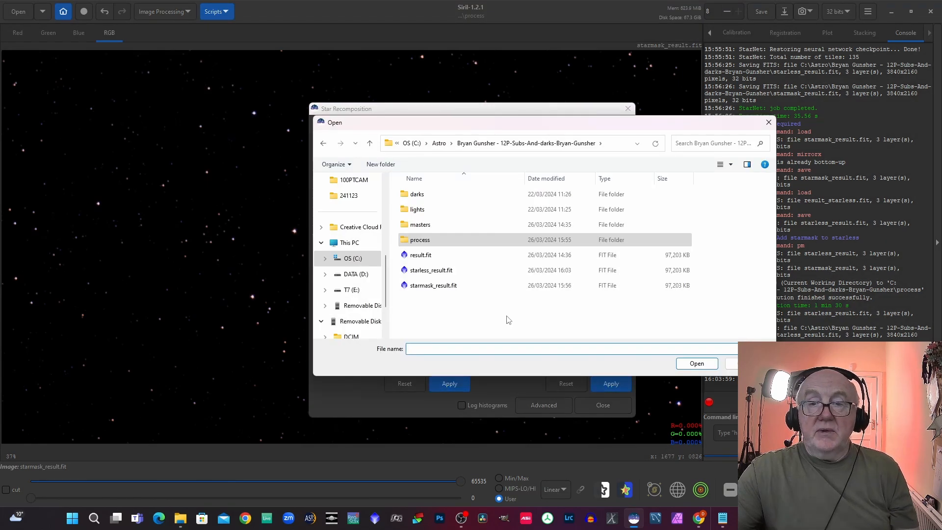
{"action": "left_click", "coordinate": [432, 271]}
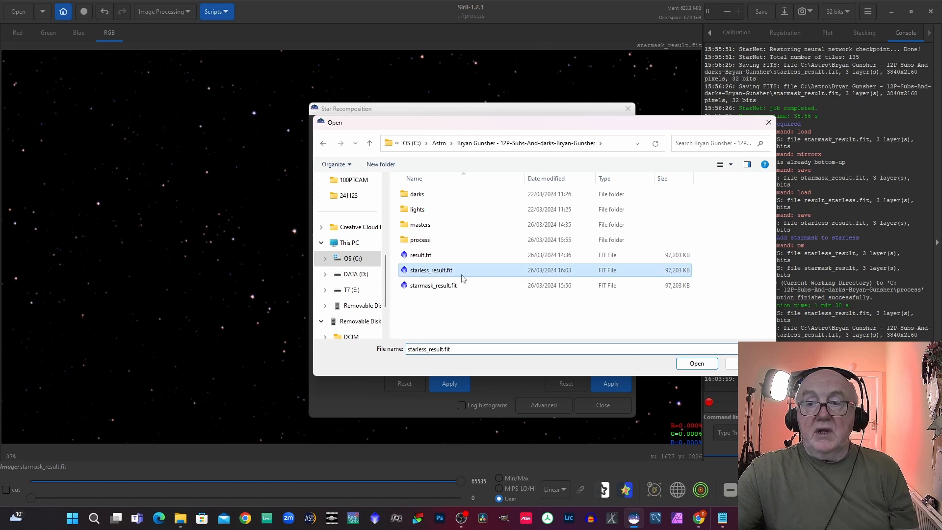
{"action": "left_click", "coordinate": [697, 363]}
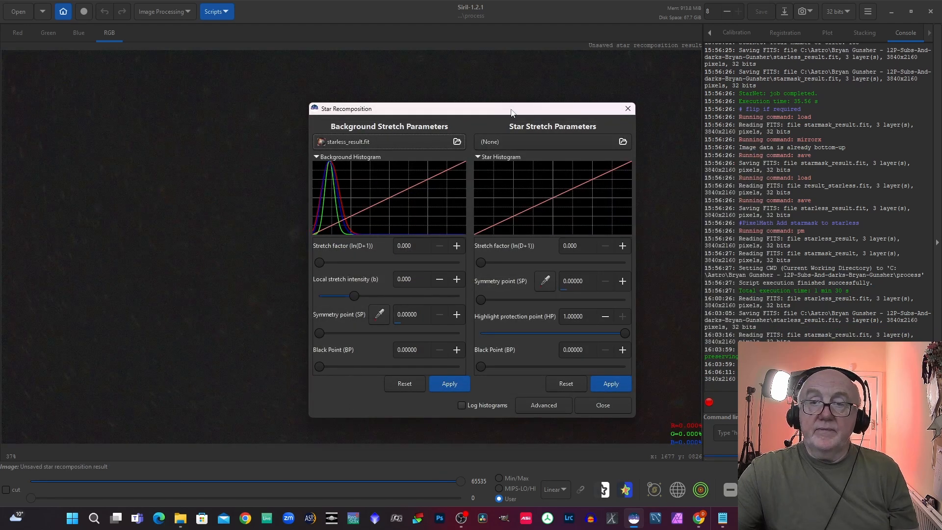
Load starmask_result.fit as the star image in Star Recomposition and move the dialog clear of the comet
{"action": "left_click_drag", "start_coordinate": [511, 113], "coordinate": [757, 98]}
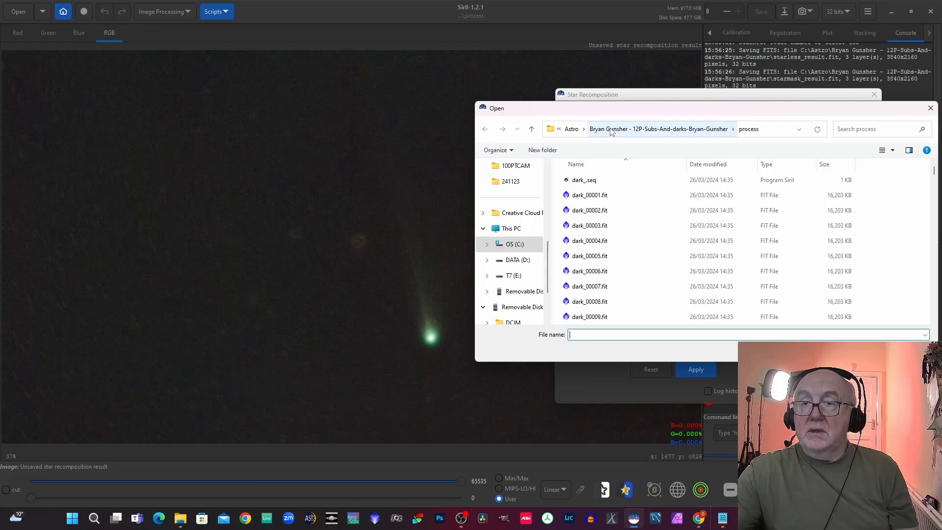
{"action": "left_click", "coordinate": [611, 129]}
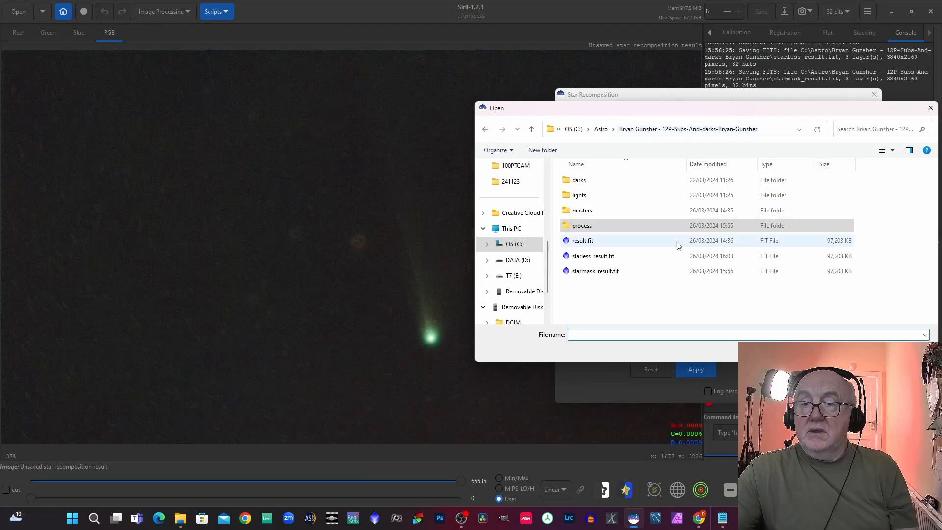
{"action": "left_click", "coordinate": [600, 271]}
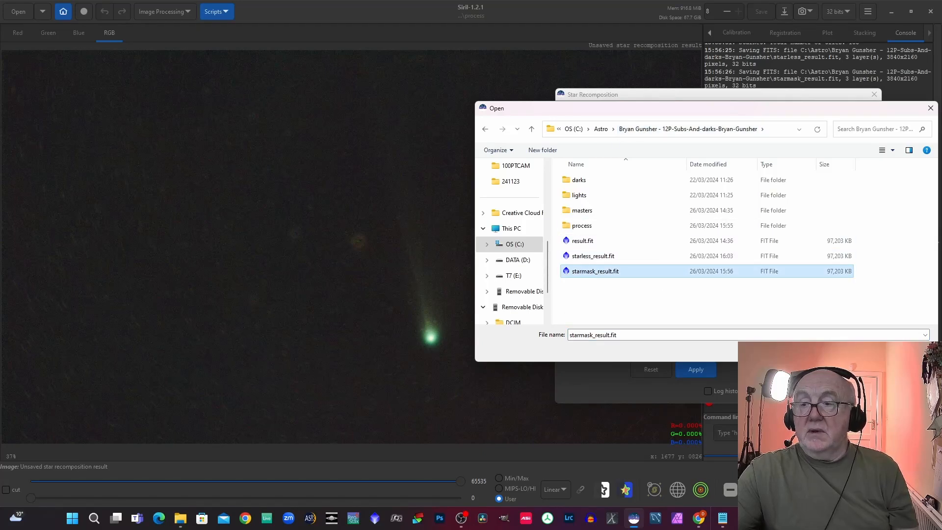
{"action": "left_click", "coordinate": [856, 351]}
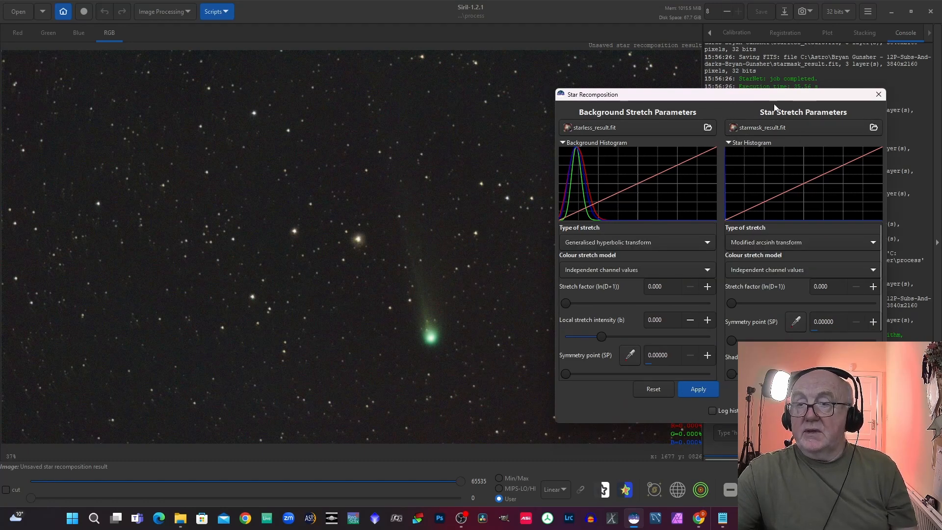
{"action": "left_click_drag", "start_coordinate": [761, 98], "coordinate": [775, 43]}
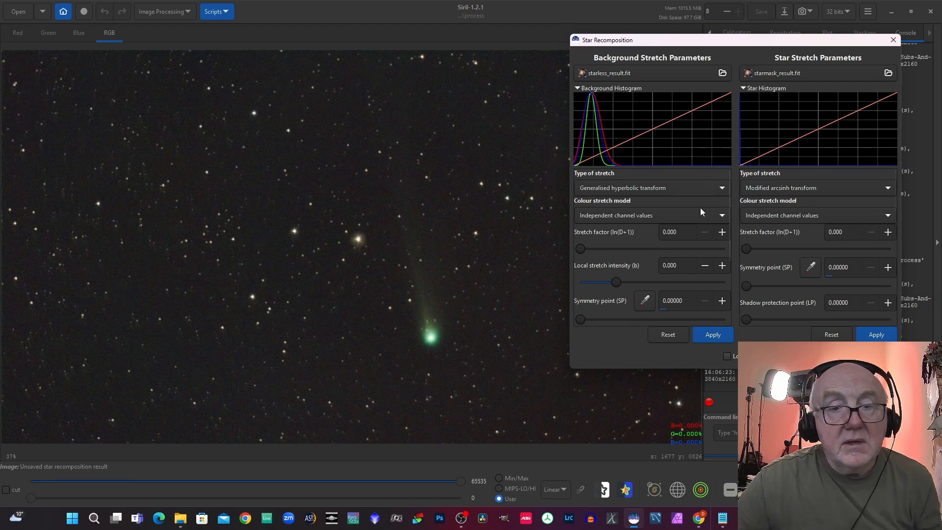
Set the star stretch to Generalised hyperbolic transform with Human weighted luminance and a stretch factor of 1.301
{"action": "left_click", "coordinate": [832, 336]}
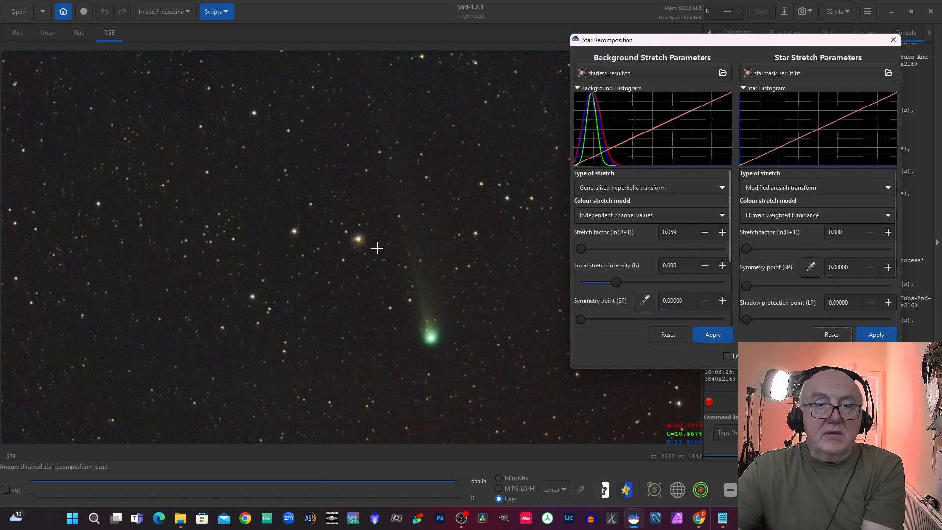
{"action": "left_click", "coordinate": [794, 188]}
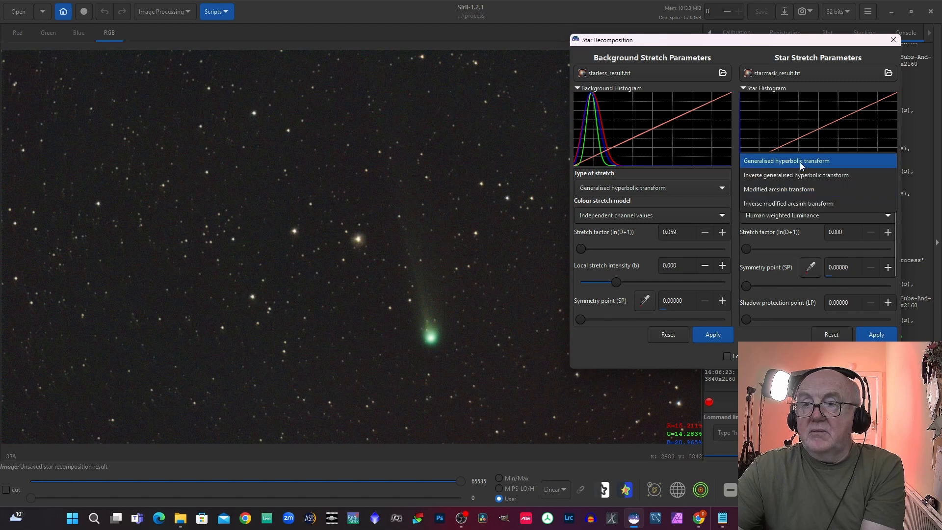
{"action": "left_click", "coordinate": [796, 162]}
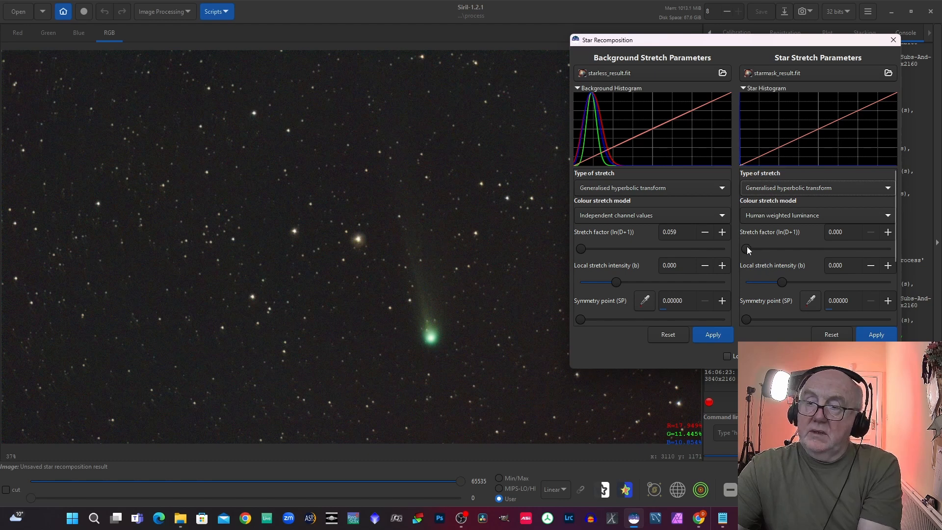
{"action": "left_click_drag", "start_coordinate": [747, 249], "coordinate": [765, 251]}
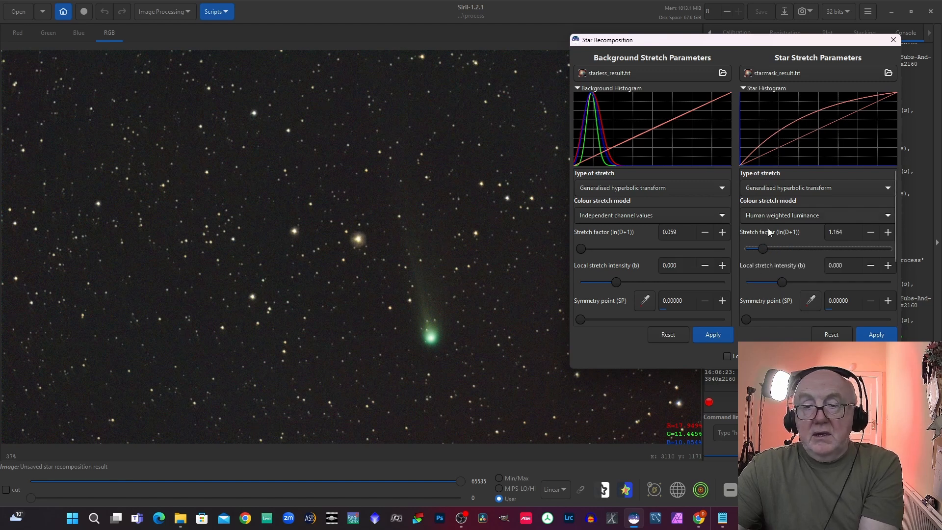
{"action": "left_click_drag", "start_coordinate": [763, 249], "coordinate": [766, 250]}
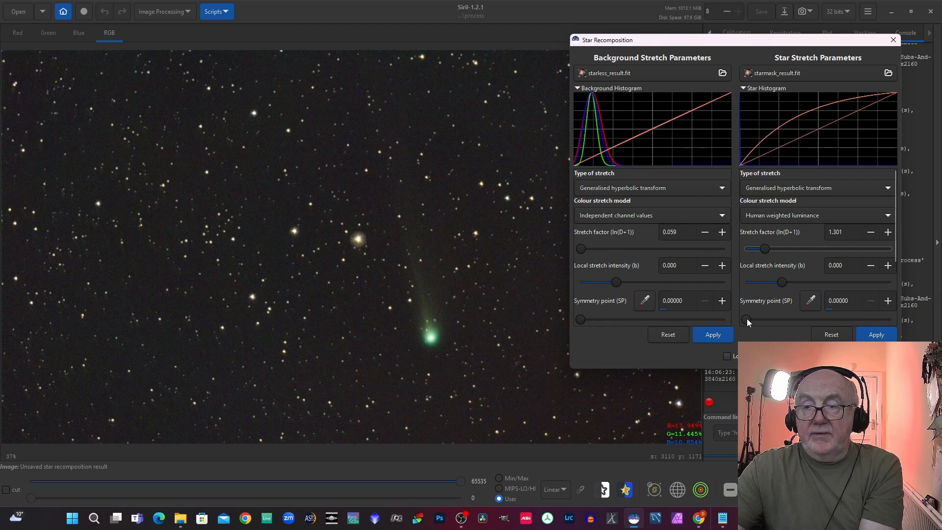
Adjust the star stretch to a local stretch intensity of 1.096 and a symmetry point of 0.20890
{"action": "left_click_drag", "start_coordinate": [746, 319], "coordinate": [774, 323]}
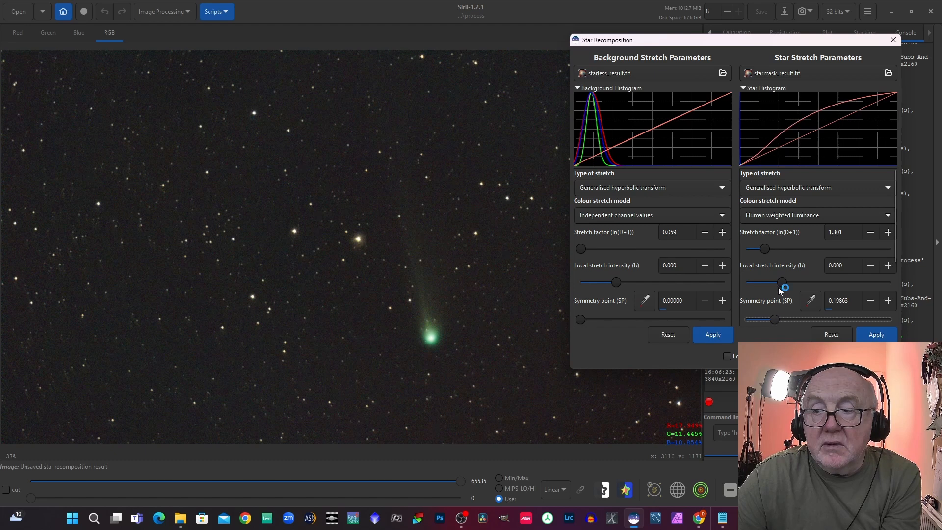
{"action": "left_click_drag", "start_coordinate": [779, 288], "coordinate": [752, 286]}
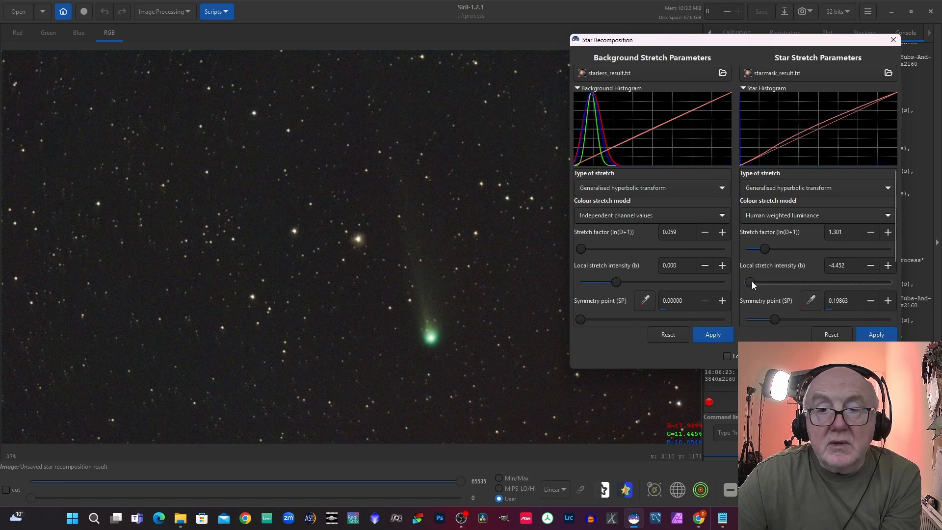
{"action": "left_click_drag", "start_coordinate": [751, 281], "coordinate": [800, 280]}
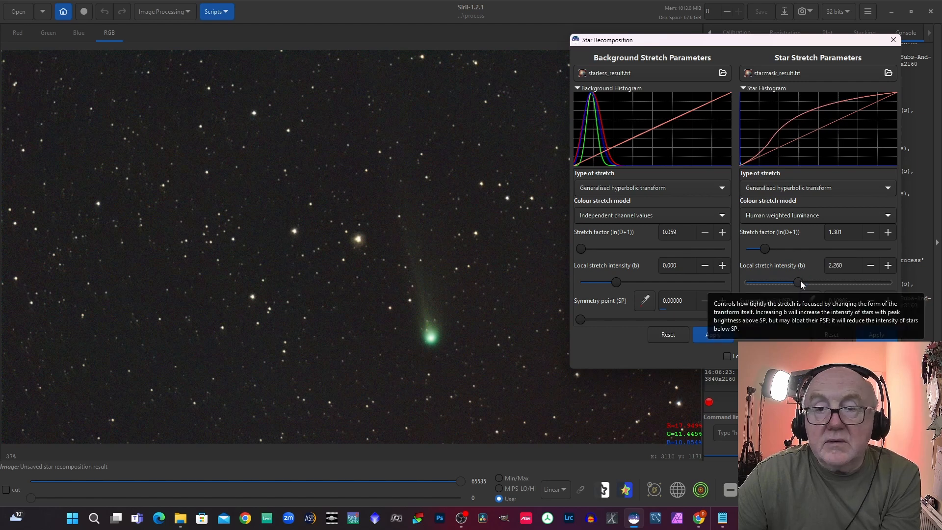
{"action": "mouse_move", "coordinate": [802, 280]}
{"action": "left_mouse_down"}
{"action": "mouse_move", "coordinate": [830, 282]}
{"action": "mouse_move", "coordinate": [790, 284]}
{"action": "left_mouse_up"}
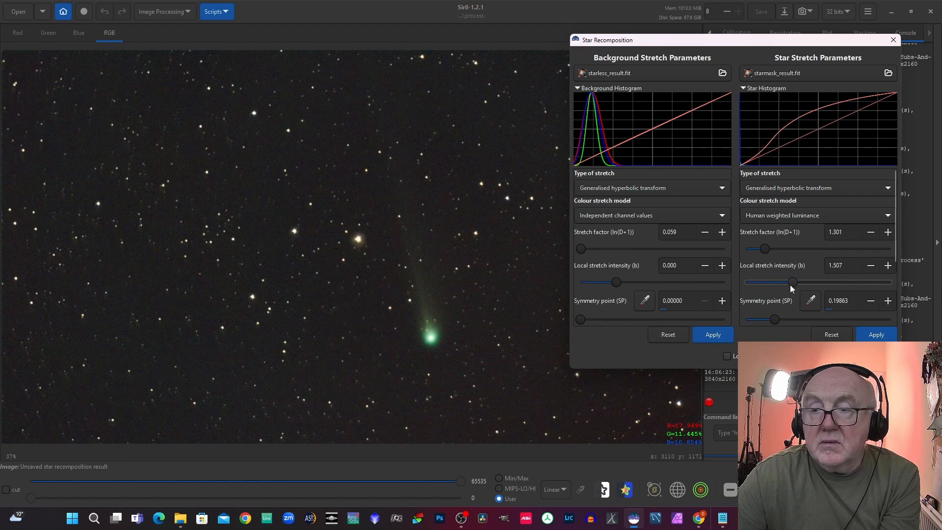
{"action": "mouse_move", "coordinate": [779, 322]}
{"action": "left_mouse_down"}
{"action": "mouse_move", "coordinate": [802, 322]}
{"action": "mouse_move", "coordinate": [776, 324]}
{"action": "left_mouse_up"}
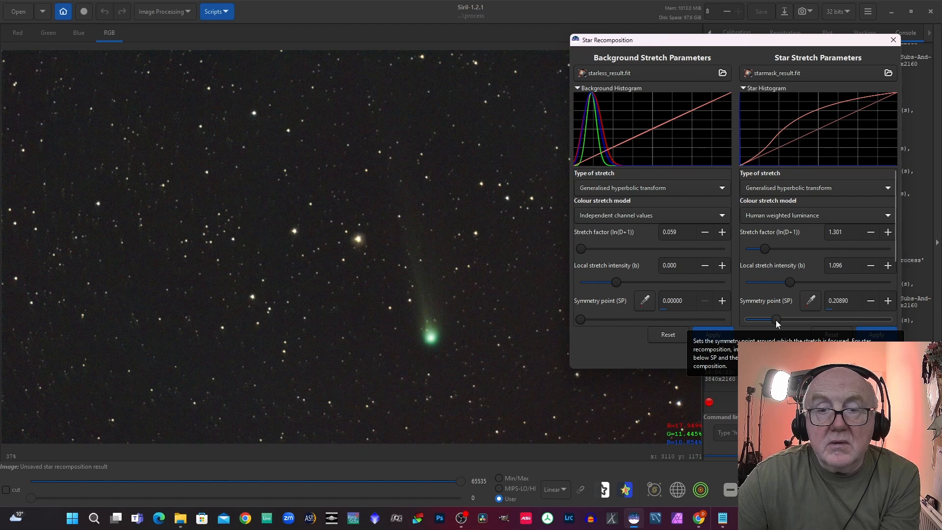
Apply the background and star stretches and close Star Recomposition
{"action": "left_click", "coordinate": [766, 249]}
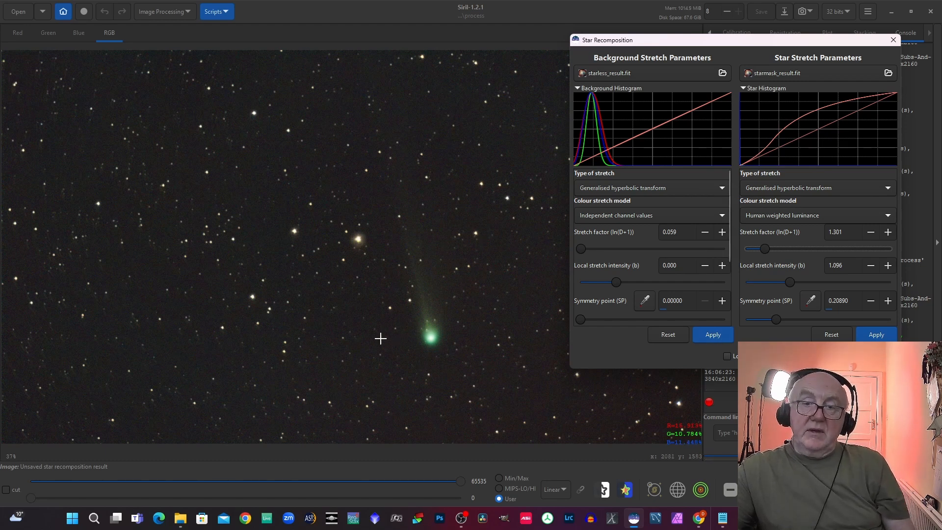
{"action": "left_click", "coordinate": [718, 338]}
{"action": "left_click", "coordinate": [877, 334]}
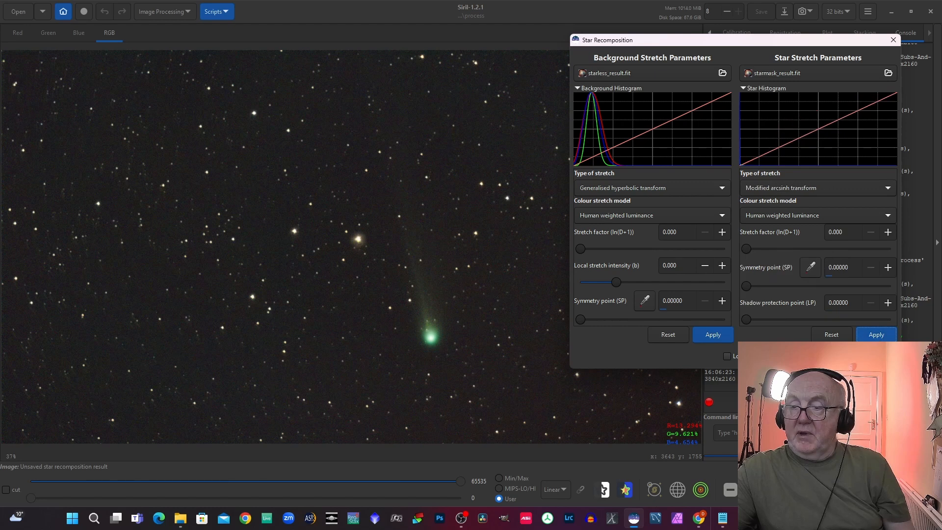
{"action": "left_click", "coordinate": [876, 357]}
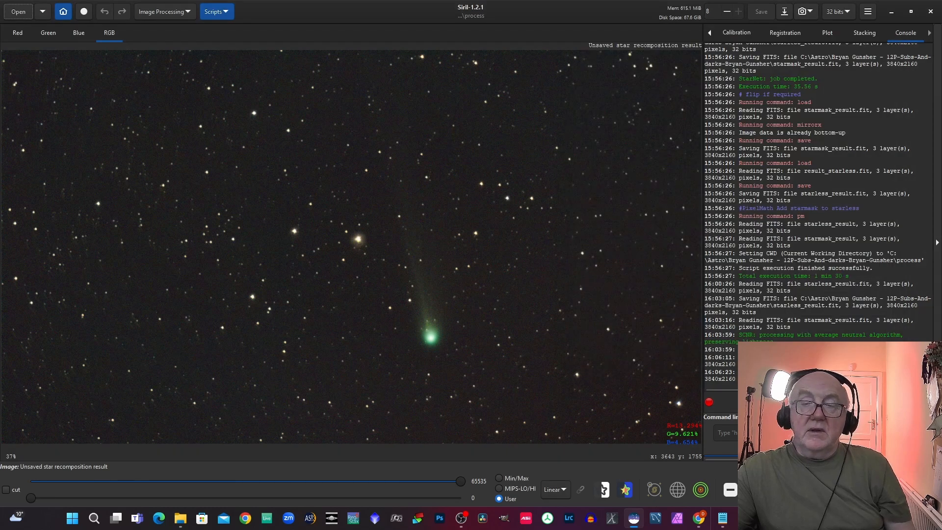
Start a Generalised Hyperbolic Stretch on the recombined image using Independent channel values and a stretch factor of 1.146
{"action": "left_click", "coordinate": [159, 12]}
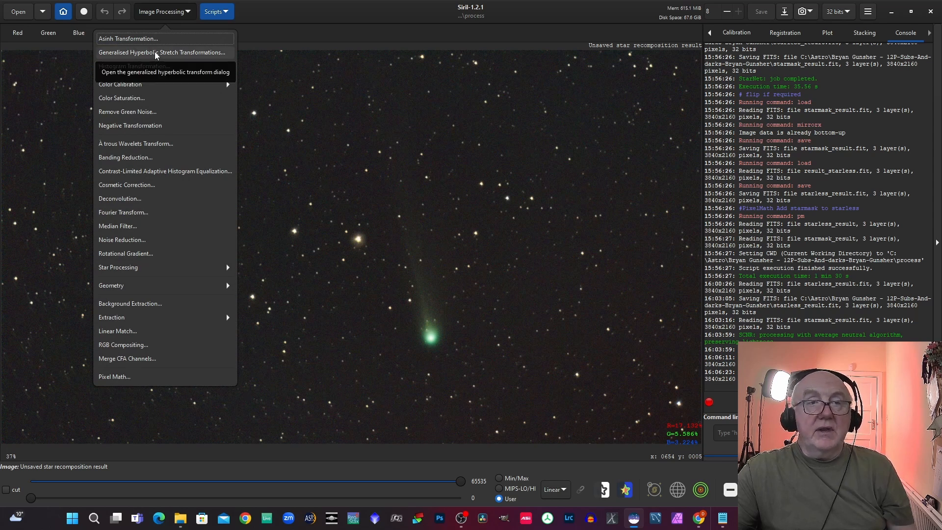
{"action": "left_click", "coordinate": [156, 53]}
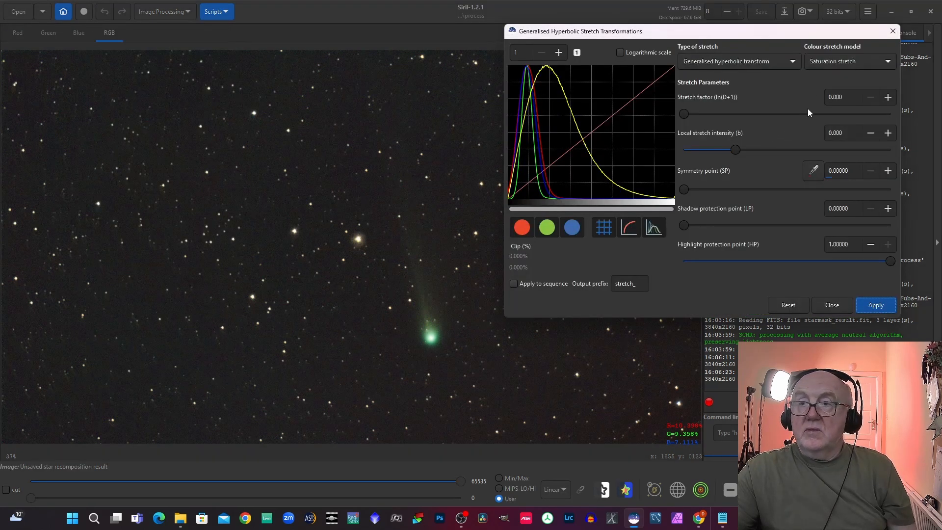
{"action": "left_click", "coordinate": [837, 63]}
{"action": "left_click", "coordinate": [835, 21]}
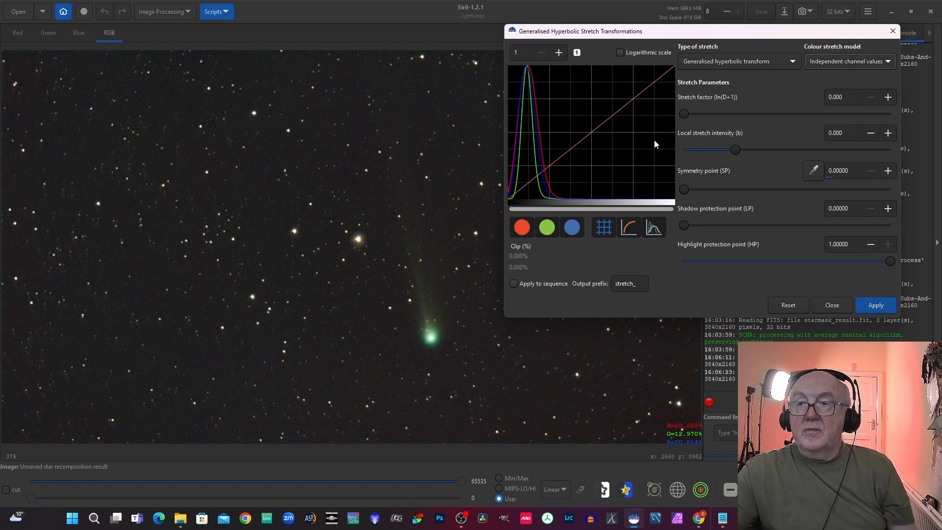
{"action": "left_click_drag", "start_coordinate": [683, 114], "coordinate": [707, 116]}
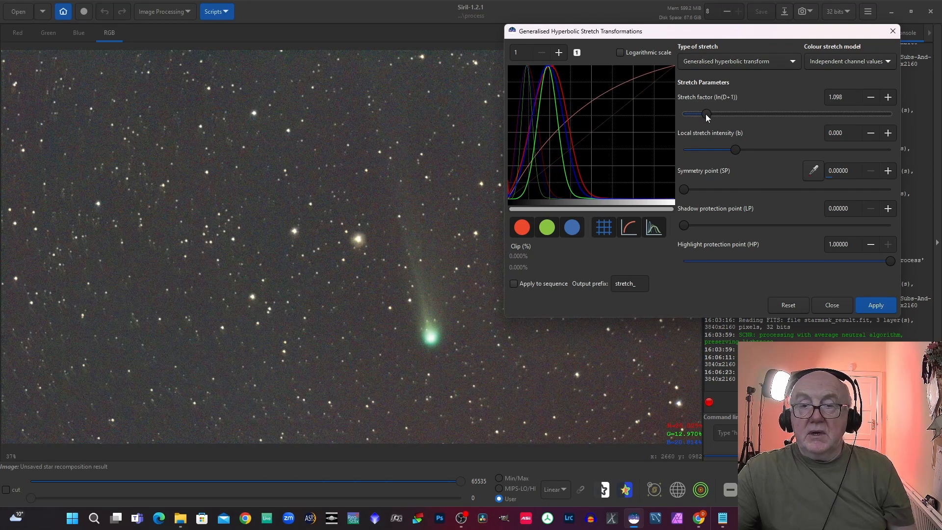
{"action": "left_click_drag", "start_coordinate": [706, 113], "coordinate": [707, 115]}
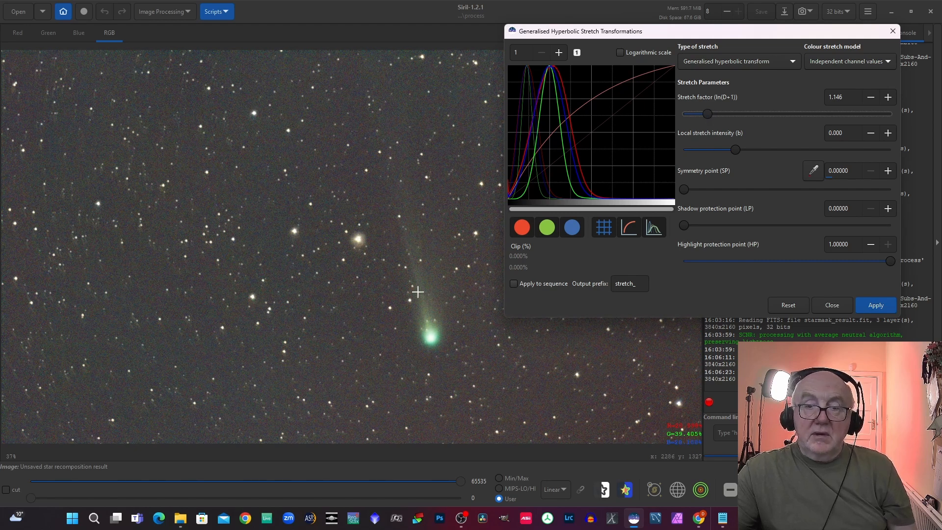
Sample the symmetry point from the comet's tail, adjust it to 0.26492 with a stretch factor of 0.835, and apply the stretch
{"action": "left_click_drag", "start_coordinate": [421, 300], "coordinate": [430, 308]}
{"action": "left_click", "coordinate": [811, 175]}
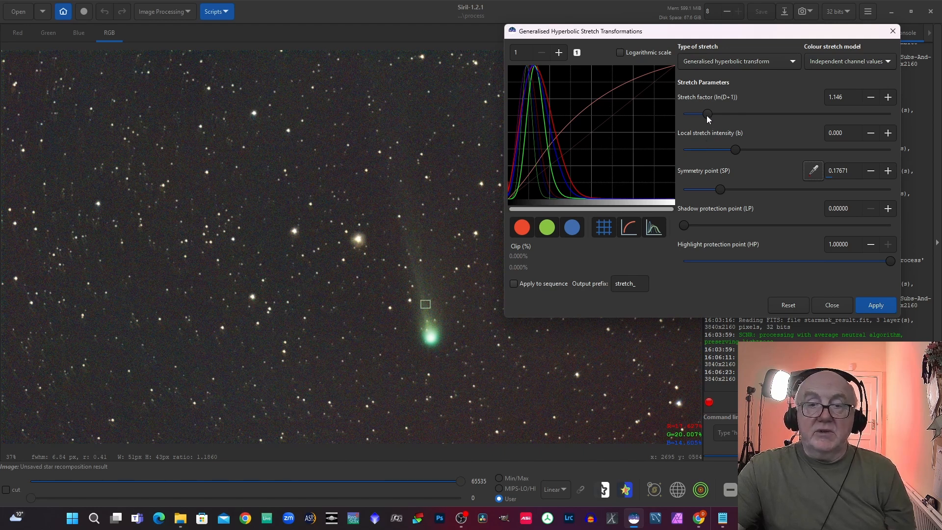
{"action": "left_click_drag", "start_coordinate": [707, 116], "coordinate": [701, 117]}
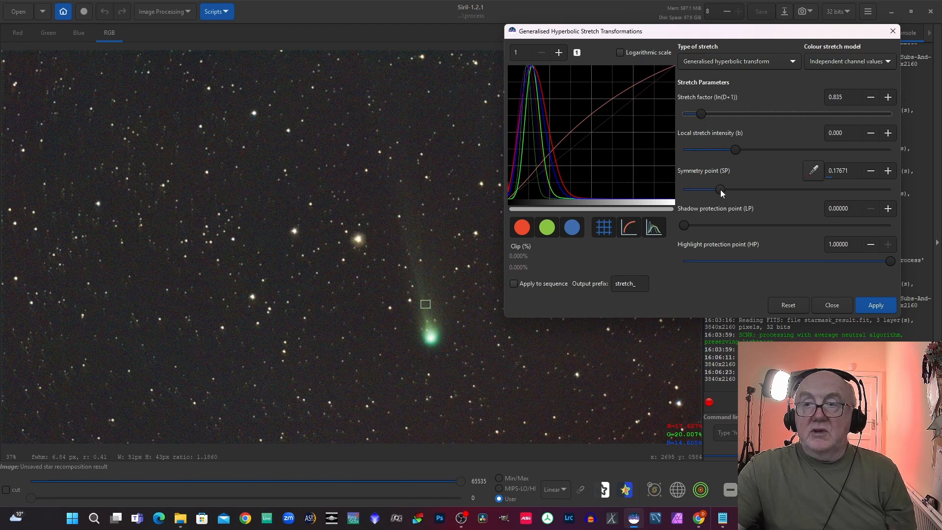
{"action": "left_click_drag", "start_coordinate": [720, 190], "coordinate": [736, 191]}
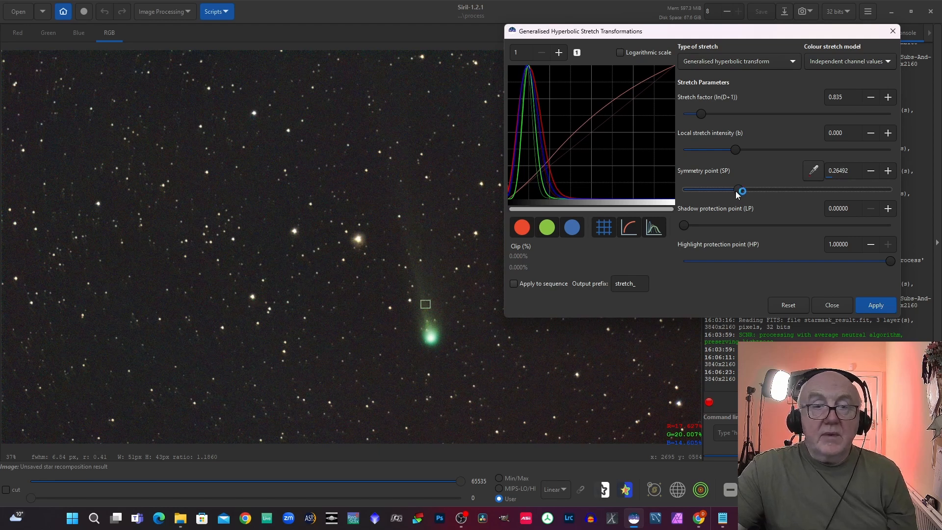
{"action": "left_click", "coordinate": [875, 305]}
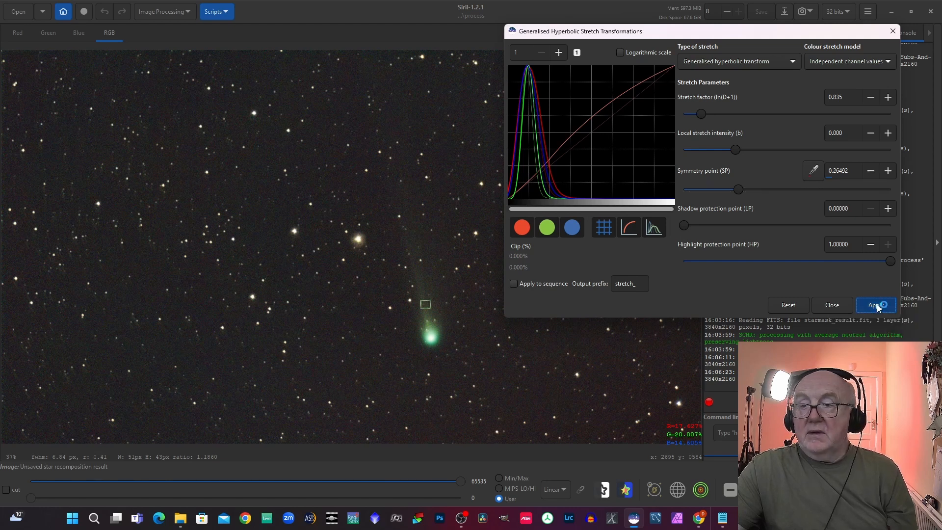
{"action": "left_click", "coordinate": [840, 305]}
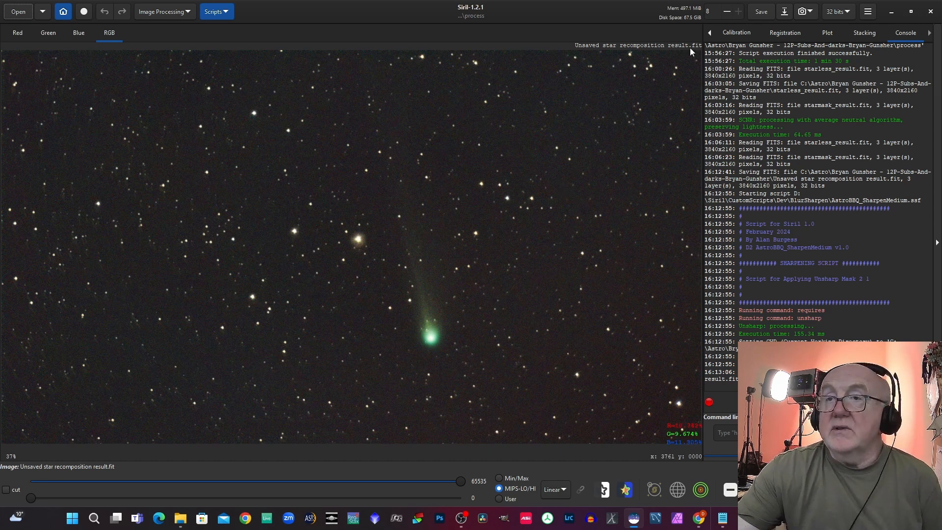
Save the image as final.tif in the comet project folder above process, as an uncompressed 16-bit unsigned integer TIFF
{"action": "left_click", "coordinate": [784, 13]}
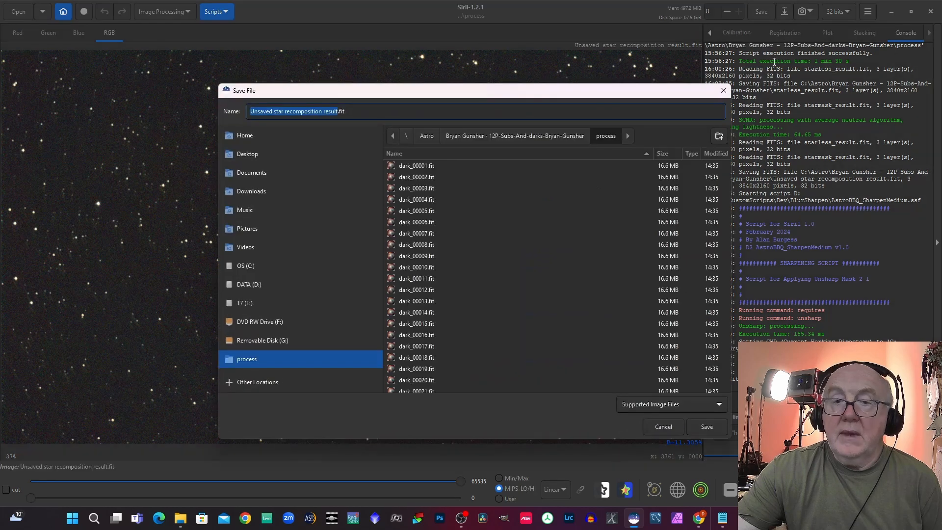
{"action": "left_click", "coordinate": [698, 404]}
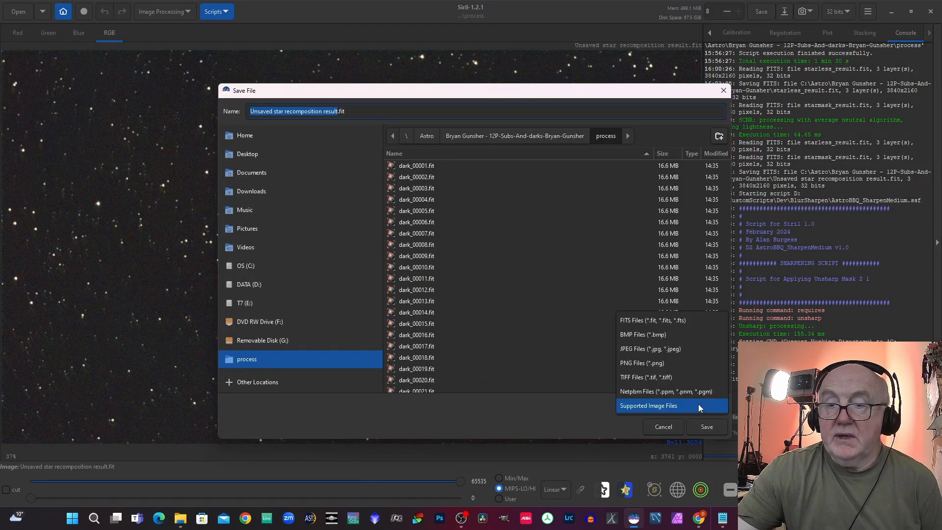
{"action": "left_click", "coordinate": [669, 378]}
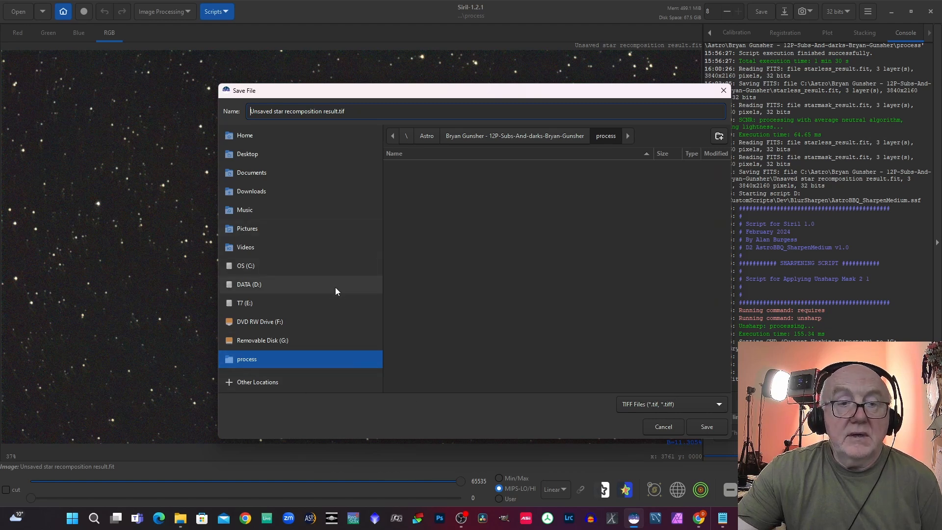
{"action": "left_click", "coordinate": [499, 135]}
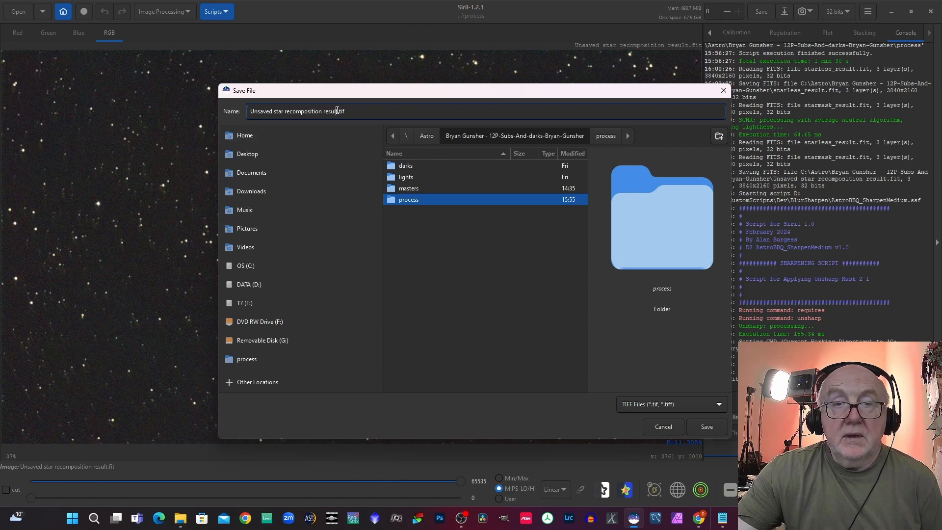
{"action": "left_click_drag", "start_coordinate": [338, 111], "coordinate": [216, 118]}
{"action": "type", "text": "final"}
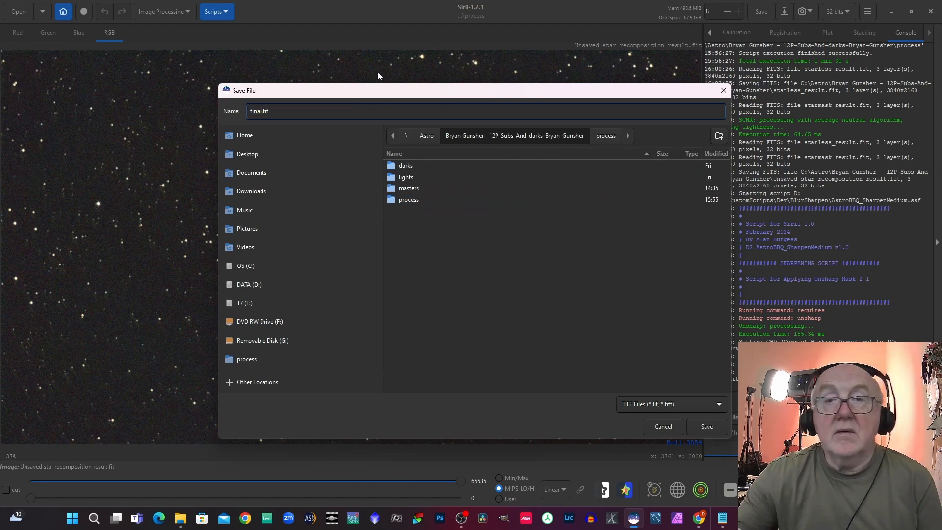
{"action": "left_click", "coordinate": [705, 425]}
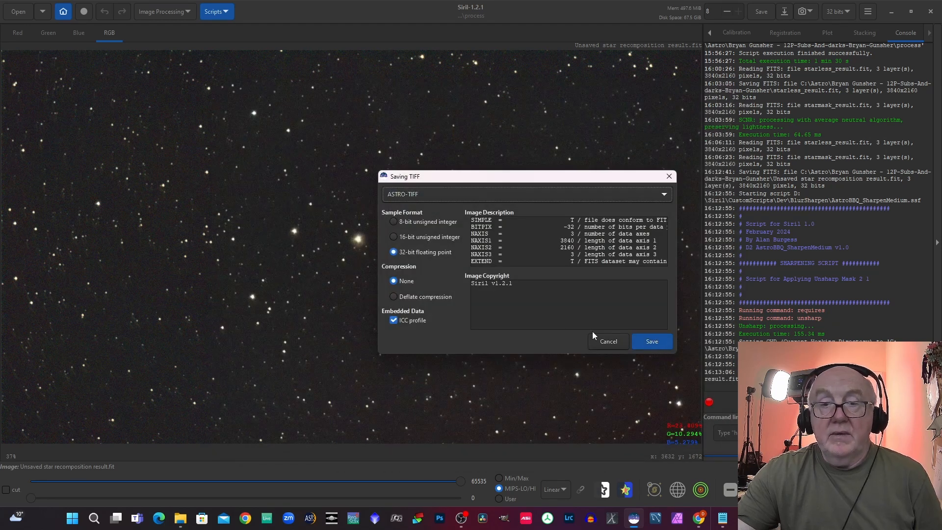
{"action": "left_click", "coordinate": [393, 237]}
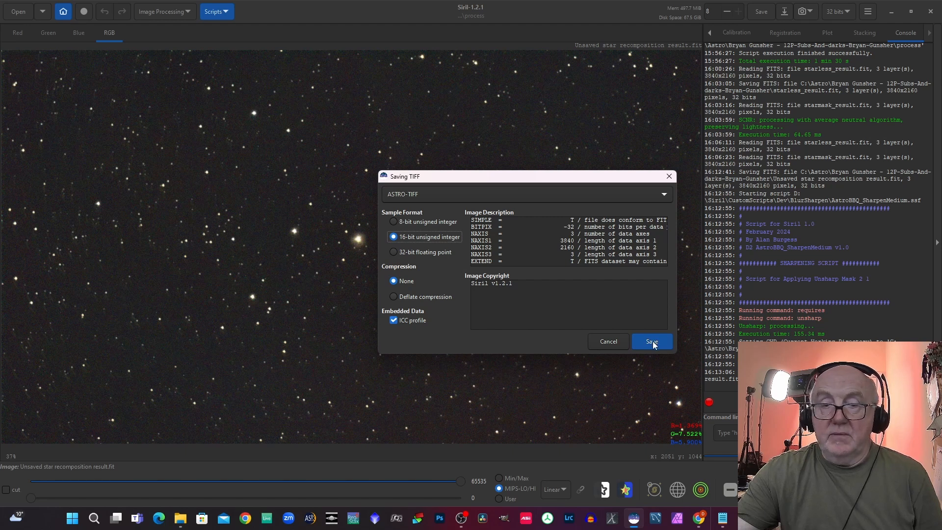
{"action": "left_click", "coordinate": [652, 340]}
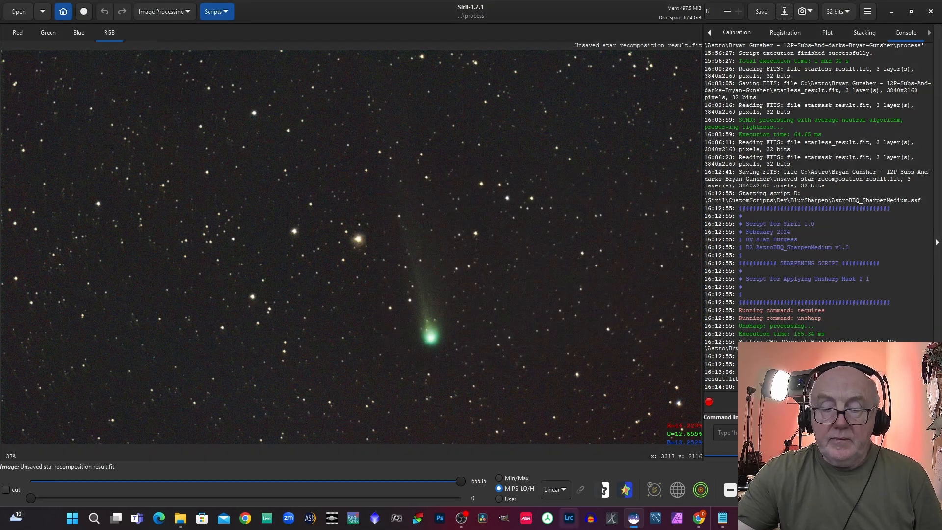
Launch Affinity Photo 2 and open final.tif from the comet project folder inside C:\Astro
{"action": "left_click", "coordinate": [72, 519]}
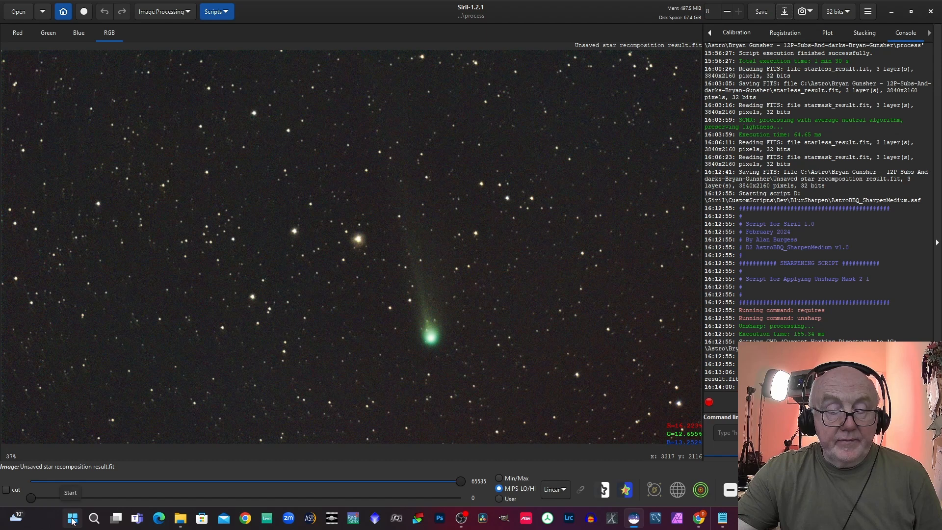
{"action": "left_click", "coordinate": [574, 204]}
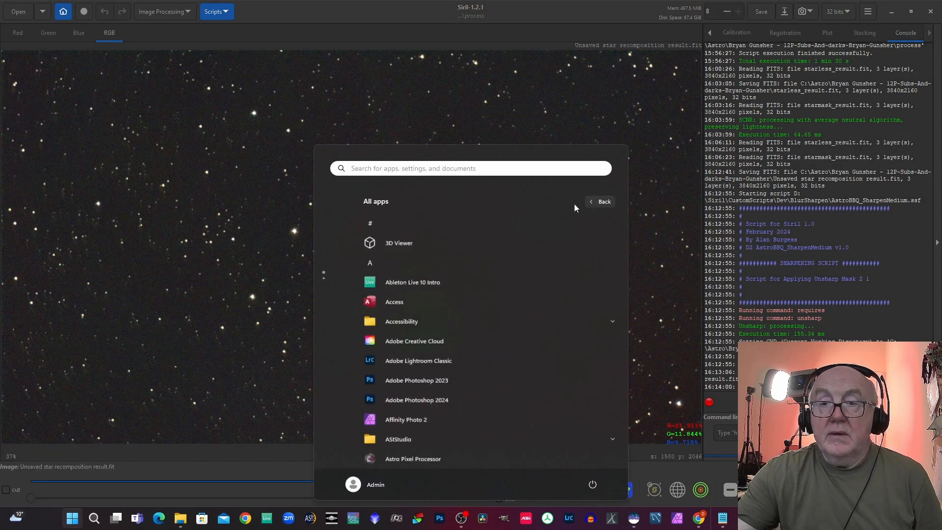
{"action": "left_click", "coordinate": [385, 421]}
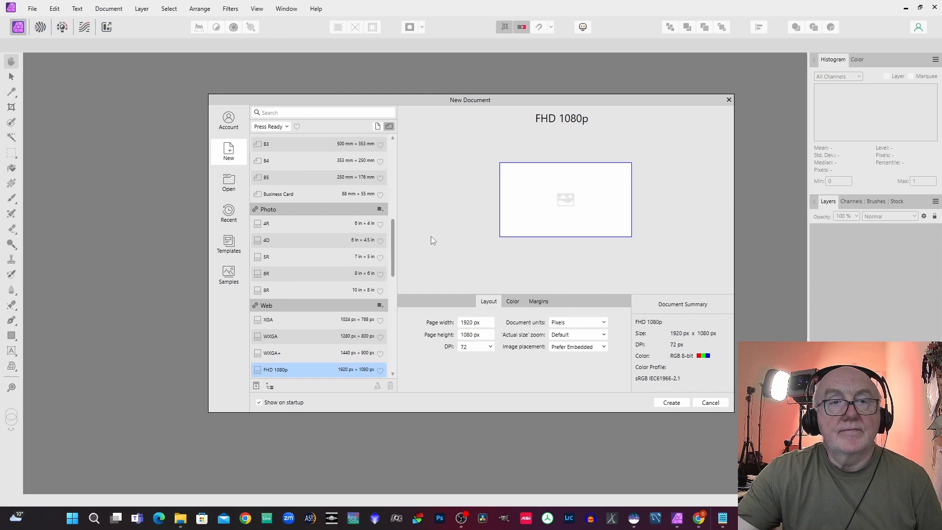
{"action": "left_click", "coordinate": [227, 184]}
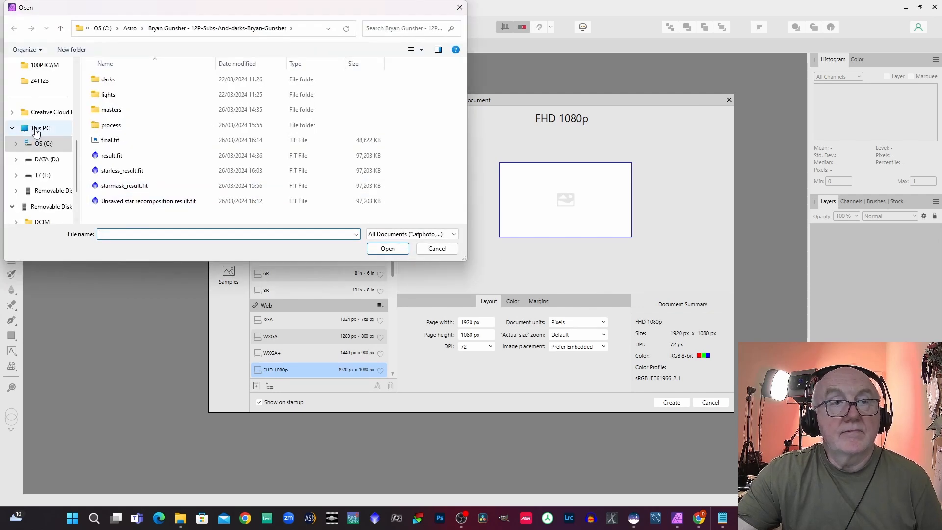
{"action": "left_click", "coordinate": [48, 146]}
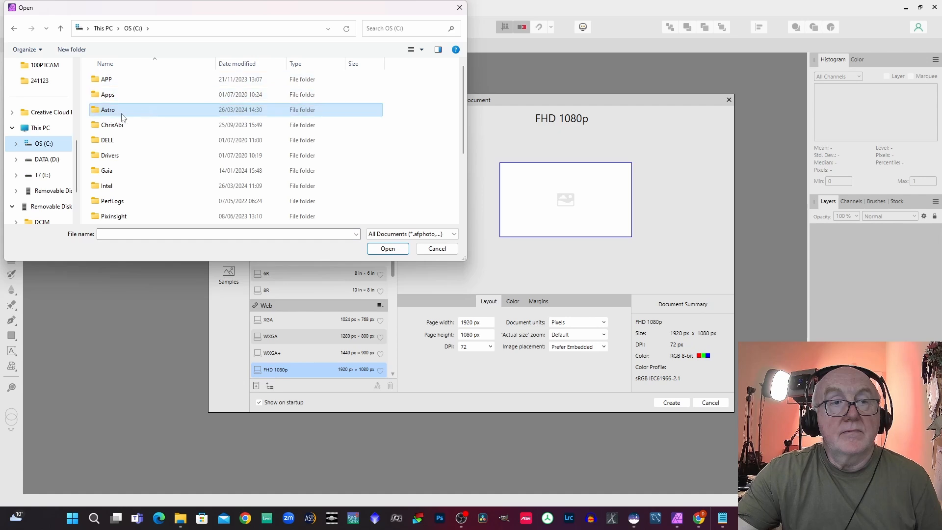
{"action": "double_click", "coordinate": [109, 113]}
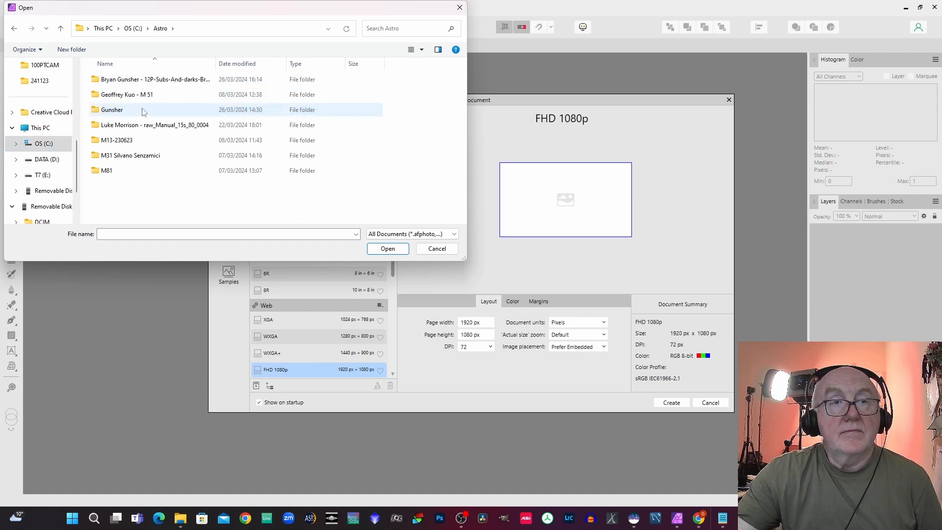
{"action": "double_click", "coordinate": [162, 80]}
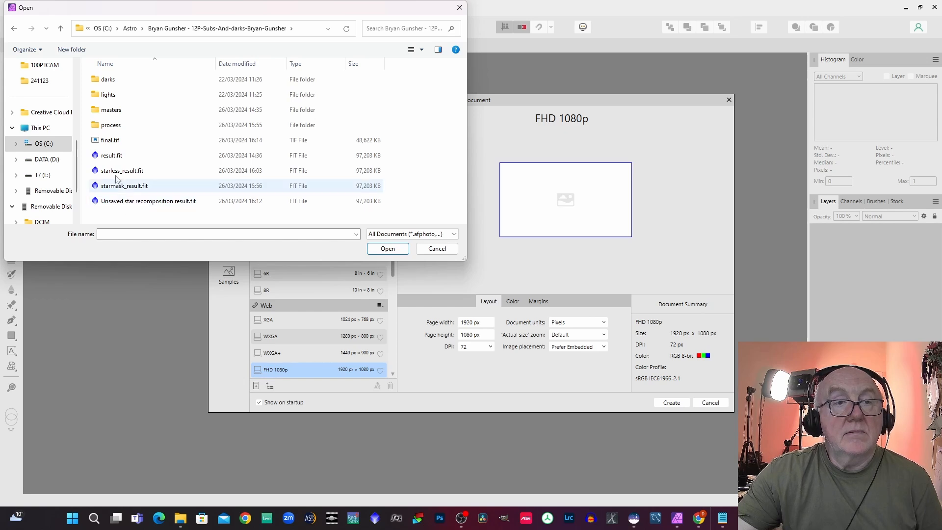
{"action": "left_click", "coordinate": [115, 141]}
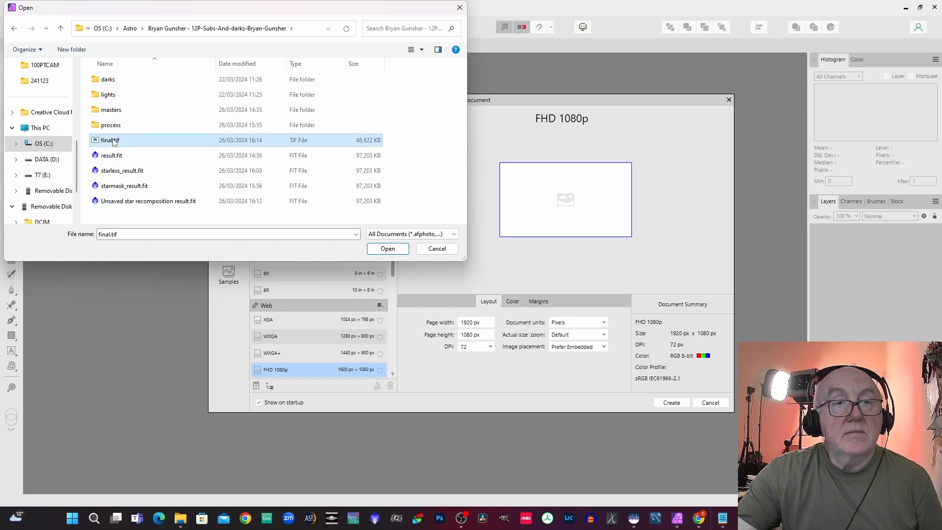
{"action": "left_click", "coordinate": [388, 249]}
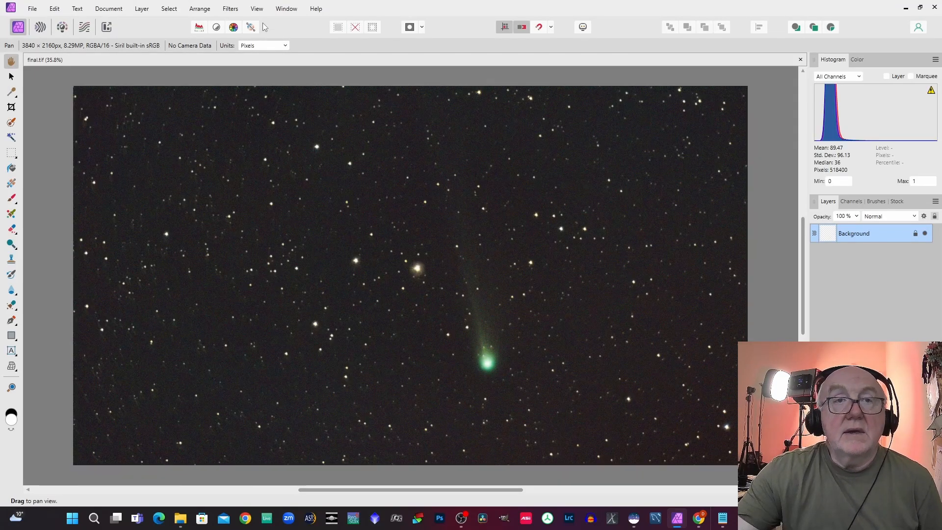
Reduce the image's noise with the RC-Astro NoiseXTerminator plugin, using a Denoise amount of 69%
{"action": "left_click", "coordinate": [228, 9]}
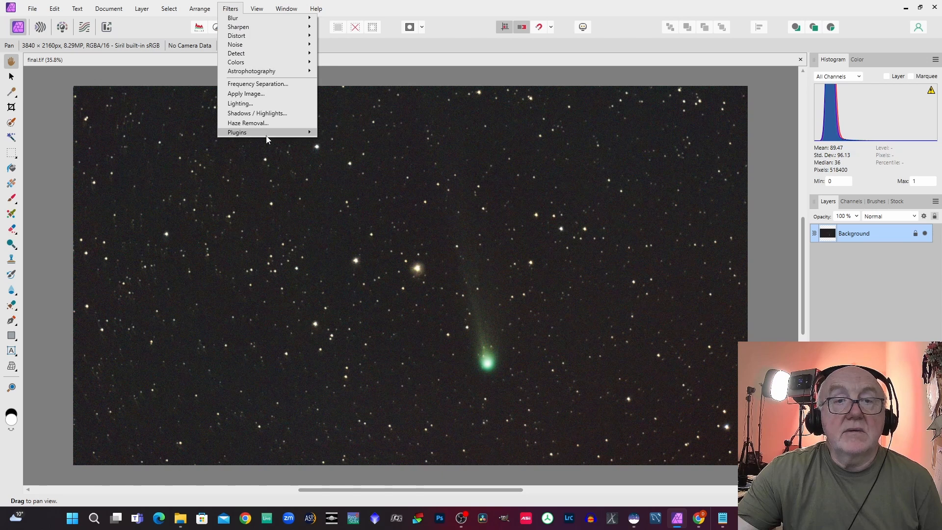
{"action": "mouse_move", "coordinate": [267, 133]}
{"action": "mouse_move", "coordinate": [354, 136]}
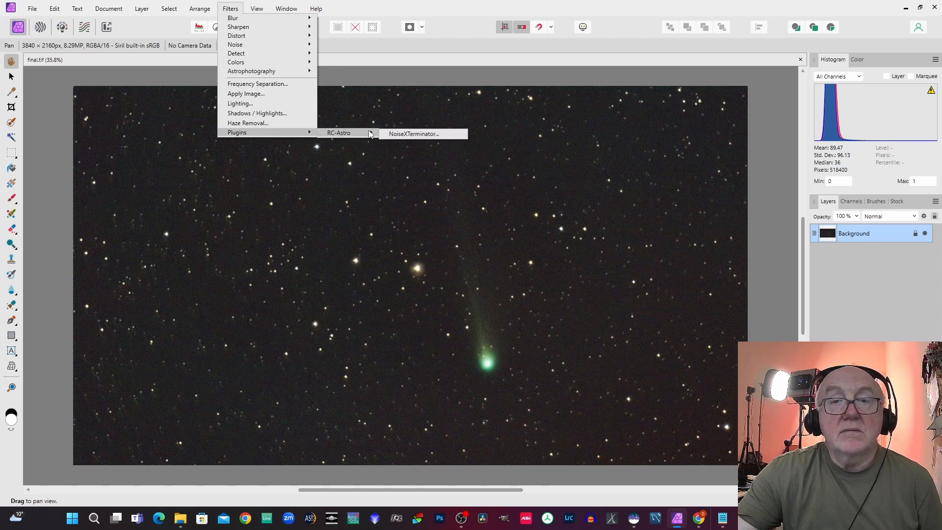
{"action": "left_click", "coordinate": [402, 132]}
{"action": "left_click_drag", "start_coordinate": [479, 145], "coordinate": [692, 108]}
{"action": "left_click_drag", "start_coordinate": [694, 143], "coordinate": [678, 147]}
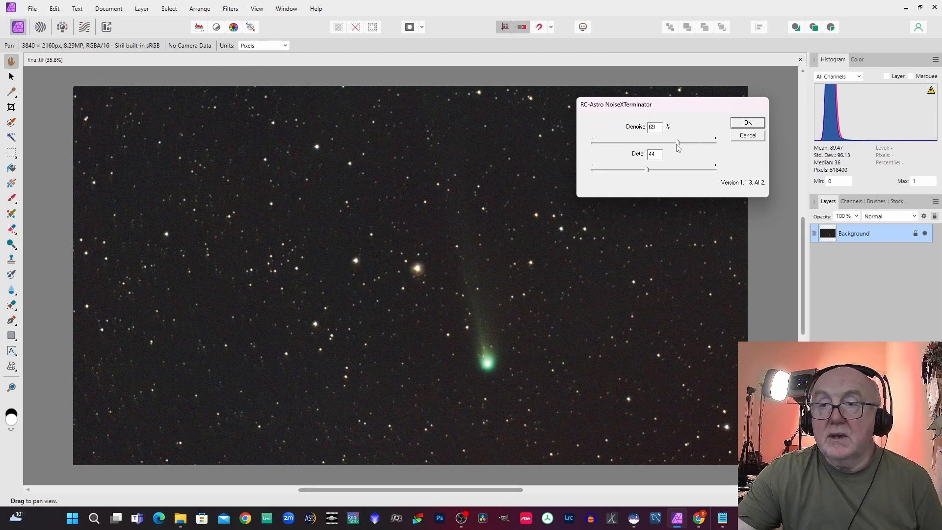
{"action": "left_click", "coordinate": [747, 123]}
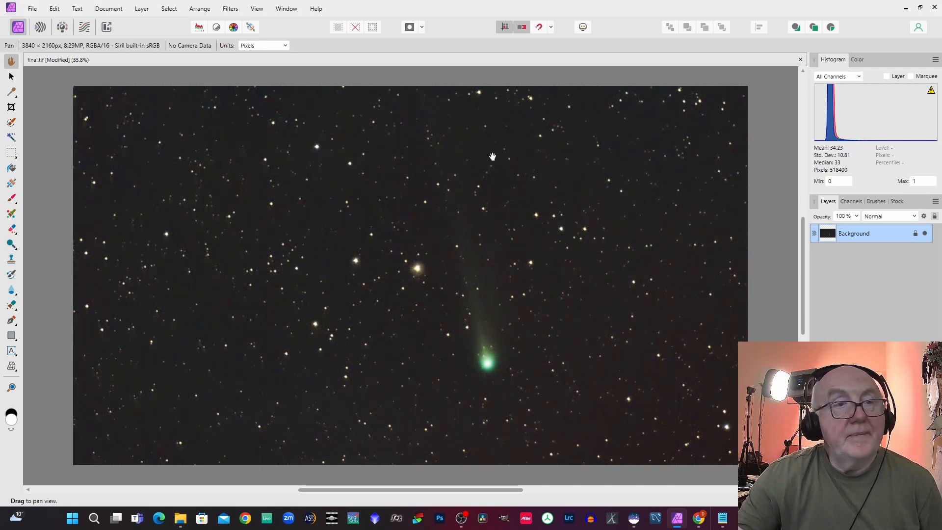
Crop both sides of the image to an upright frame of about 1809 x 2160 px around the comet
{"action": "left_click", "coordinate": [12, 107]}
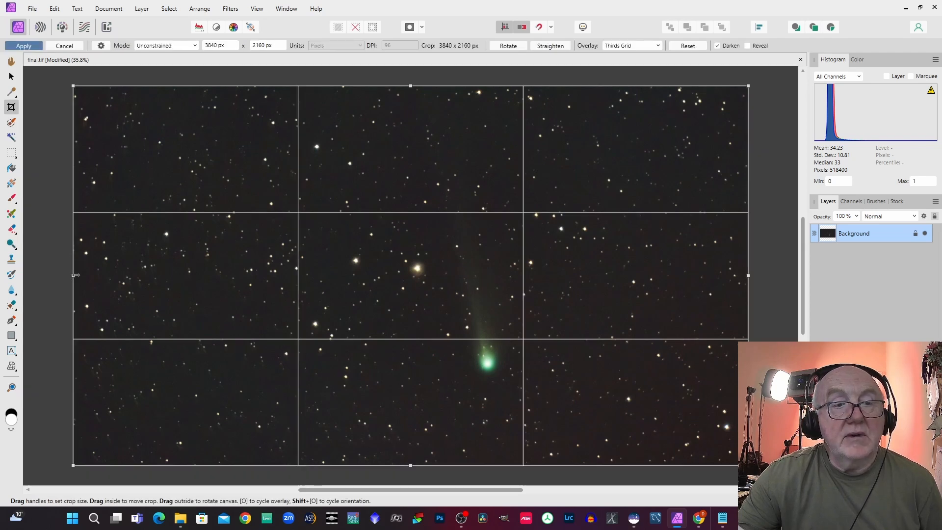
{"action": "left_click_drag", "start_coordinate": [72, 276], "coordinate": [333, 258]}
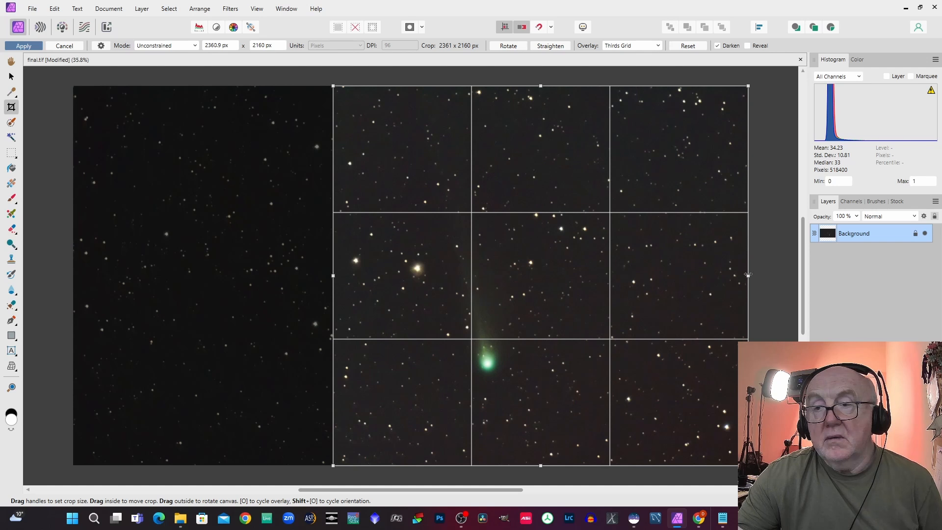
{"action": "left_click_drag", "start_coordinate": [747, 275], "coordinate": [630, 273]}
{"action": "left_click_drag", "start_coordinate": [332, 276], "coordinate": [309, 274]}
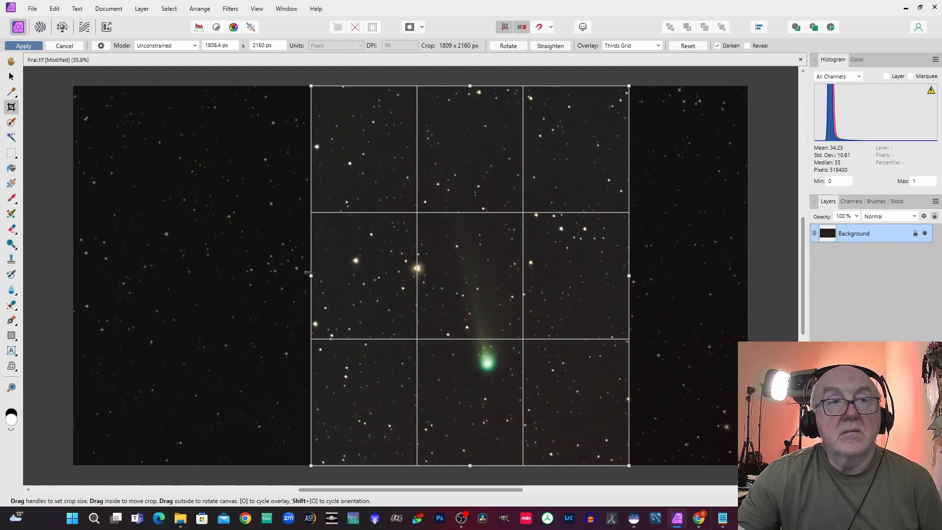
{"action": "left_click", "coordinate": [21, 46]}
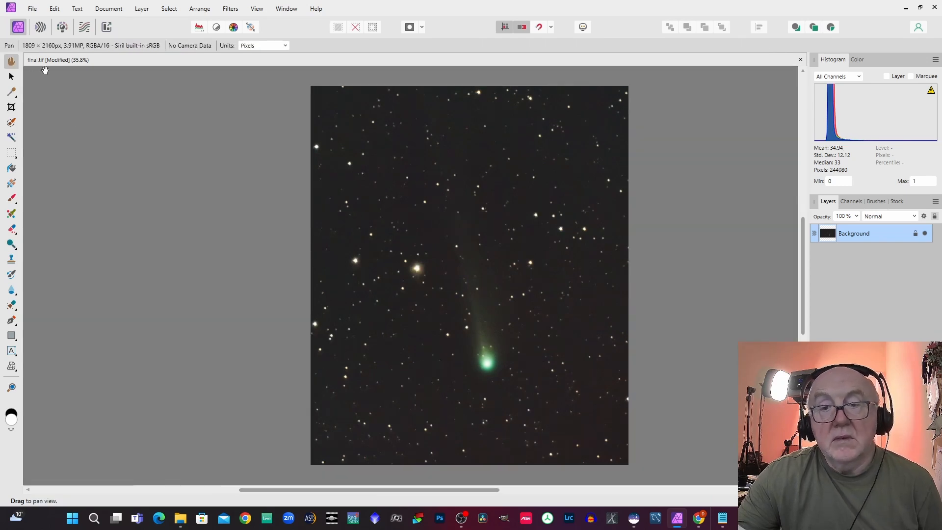
Export the whole cropped document as a PNG named final.png in the comet project folder
{"action": "left_click", "coordinate": [32, 8]}
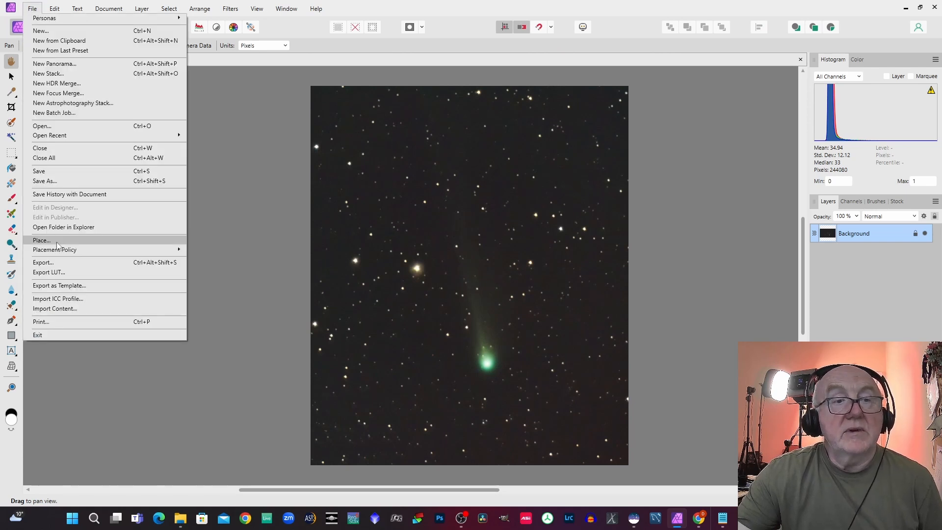
{"action": "left_click", "coordinate": [58, 263]}
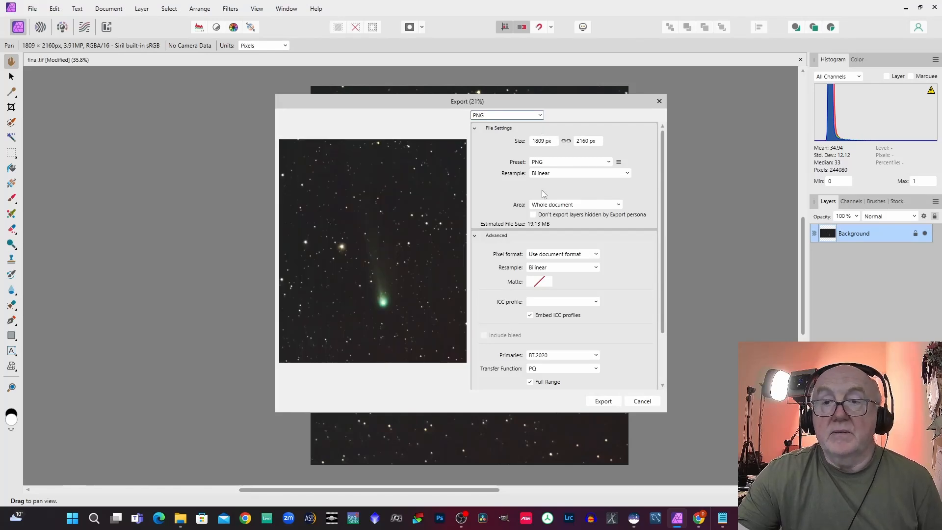
{"action": "left_click", "coordinate": [602, 401]}
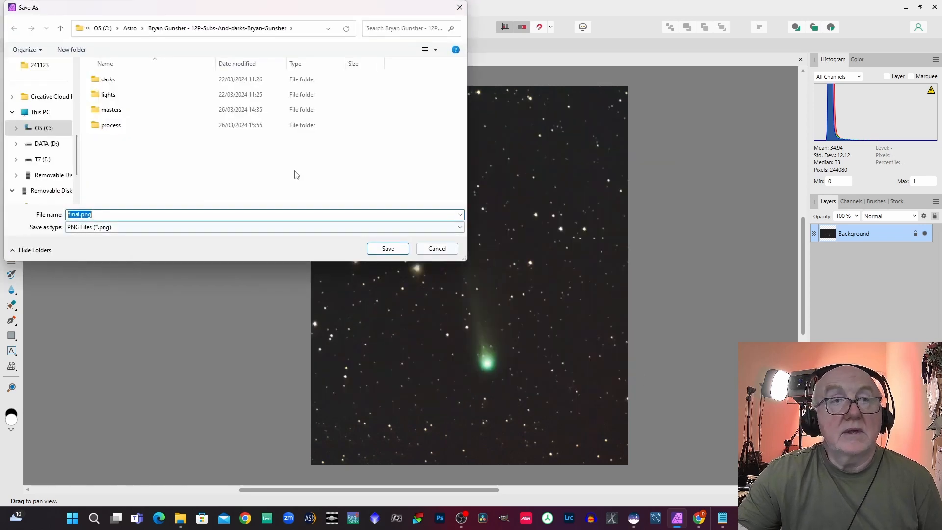
{"action": "left_click", "coordinate": [388, 249]}
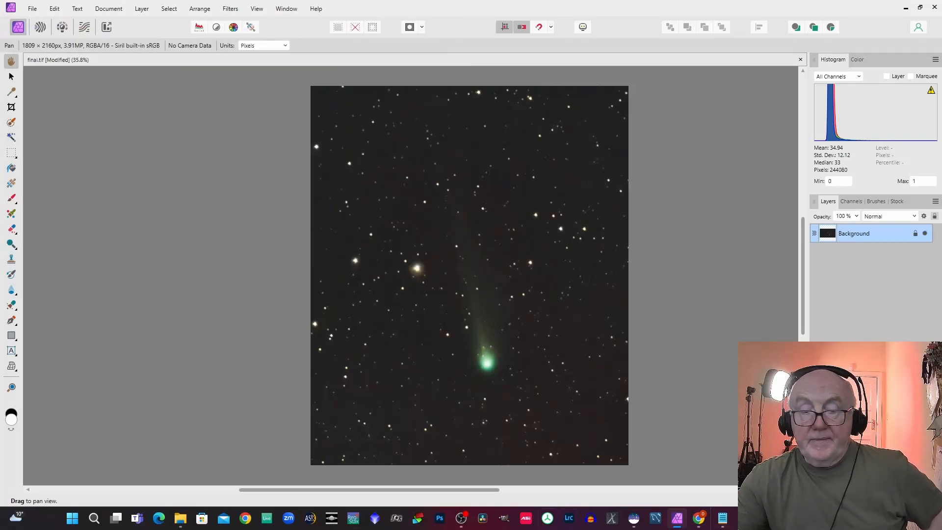
Open the exported final.png from its folder, examine it in an enlarged image viewer window, and close the viewer
{"action": "right_click", "coordinate": [181, 521]}
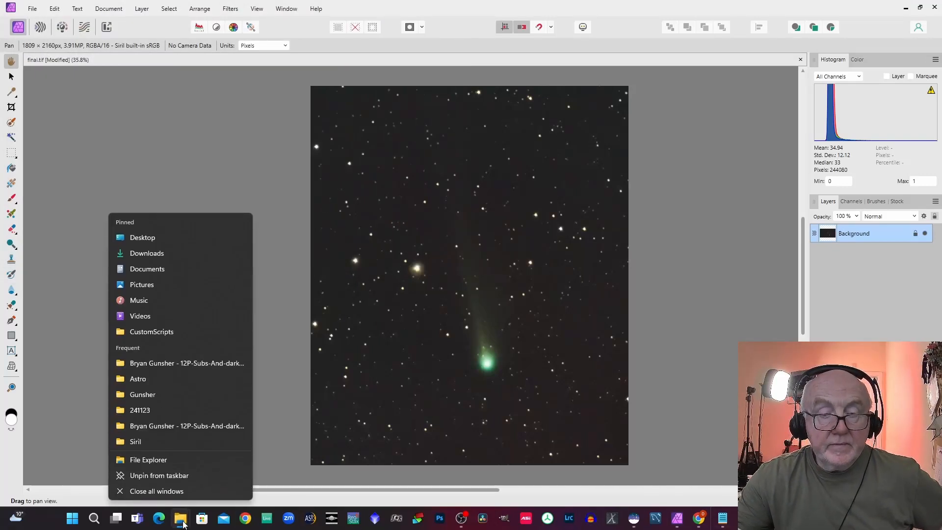
{"action": "left_click", "coordinate": [235, 437]}
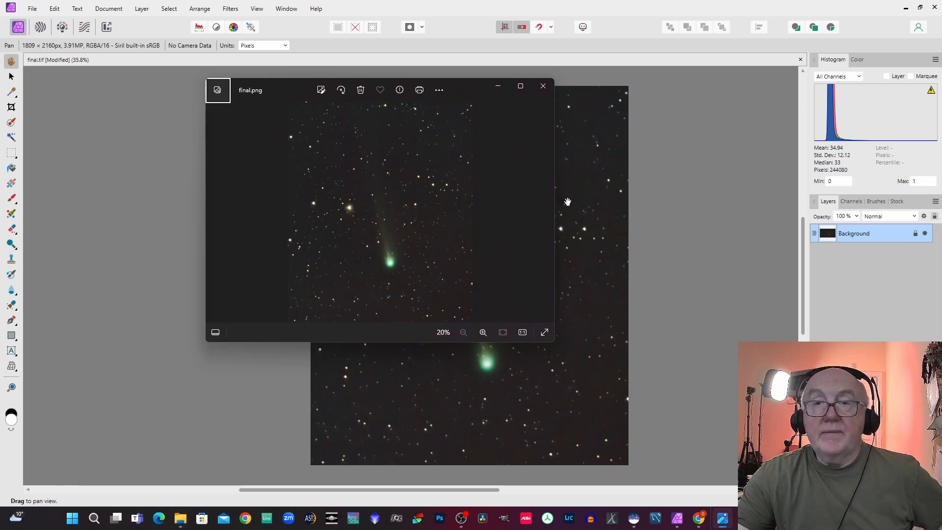
{"action": "left_click_drag", "start_coordinate": [282, 92], "coordinate": [224, 46]}
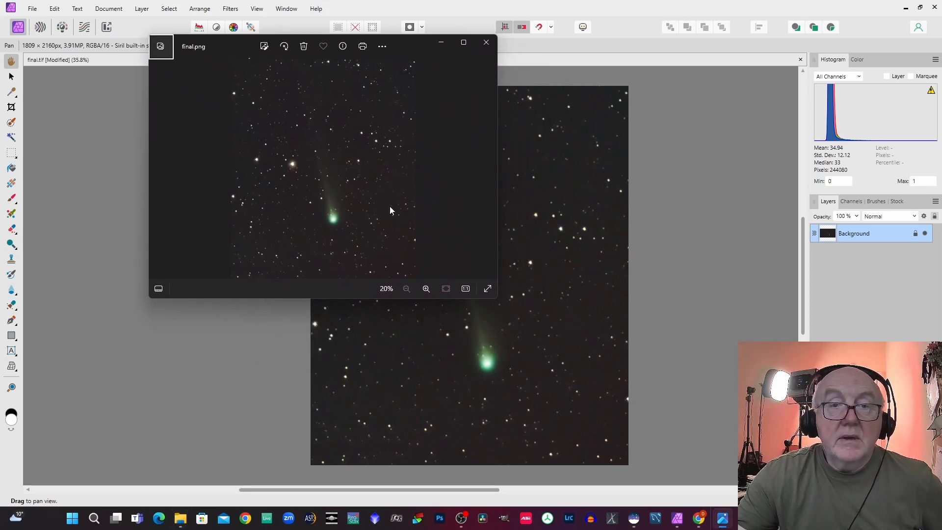
{"action": "left_click_drag", "start_coordinate": [493, 298], "coordinate": [603, 421]}
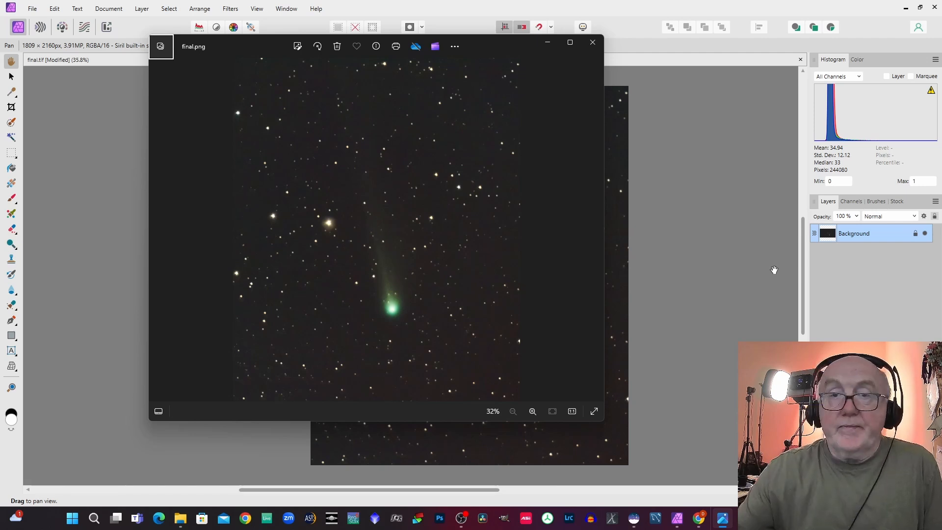
{"action": "left_click", "coordinate": [592, 42]}
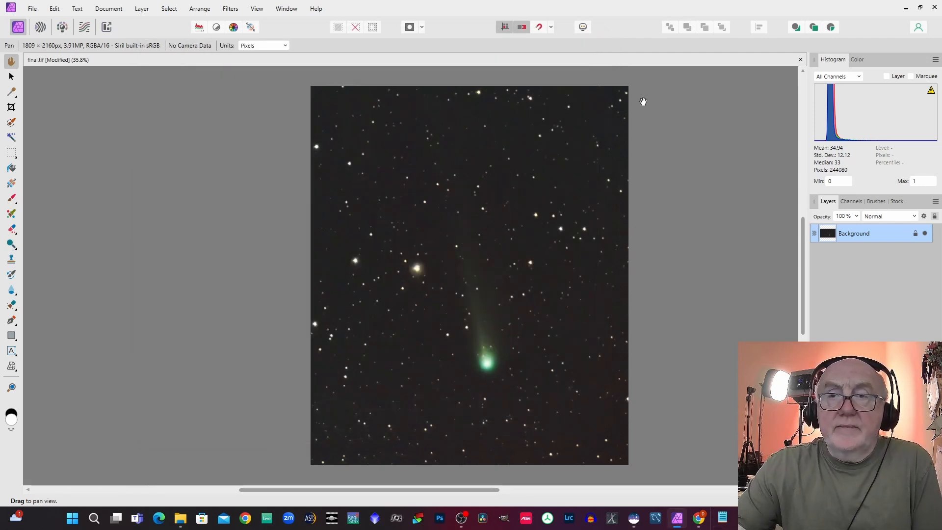
Close Affinity Photo, discarding the unsaved changes to final.tif, and switch back to Siril
{"action": "left_click", "coordinate": [935, 7]}
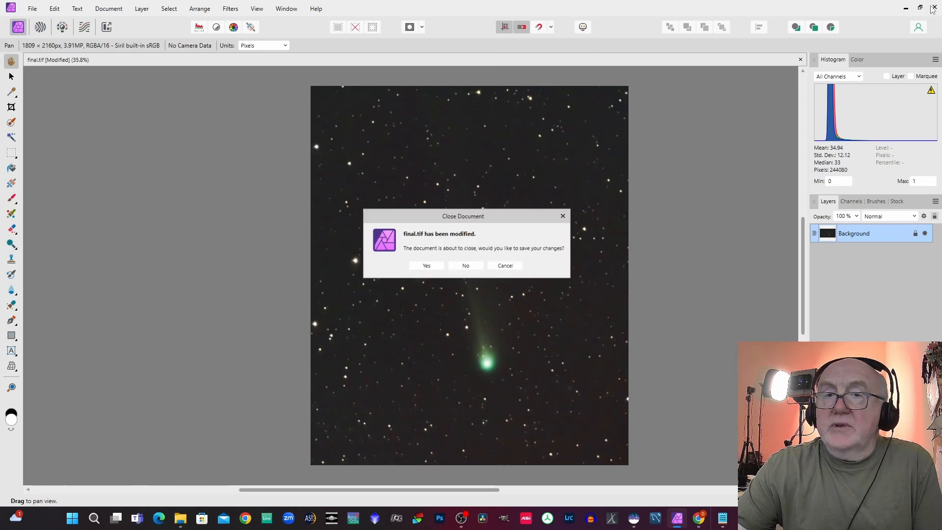
{"action": "left_click", "coordinate": [466, 266]}
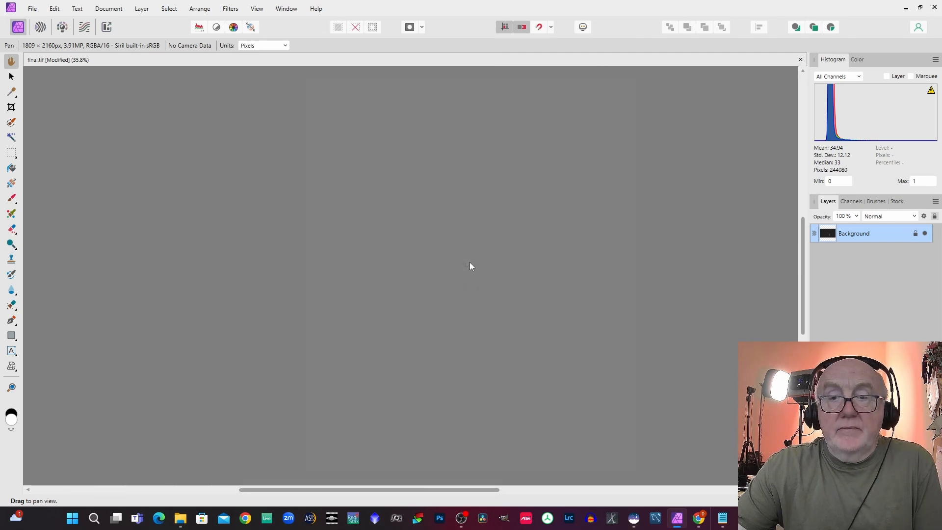
{"action": "key", "text": "alt+Tab"}
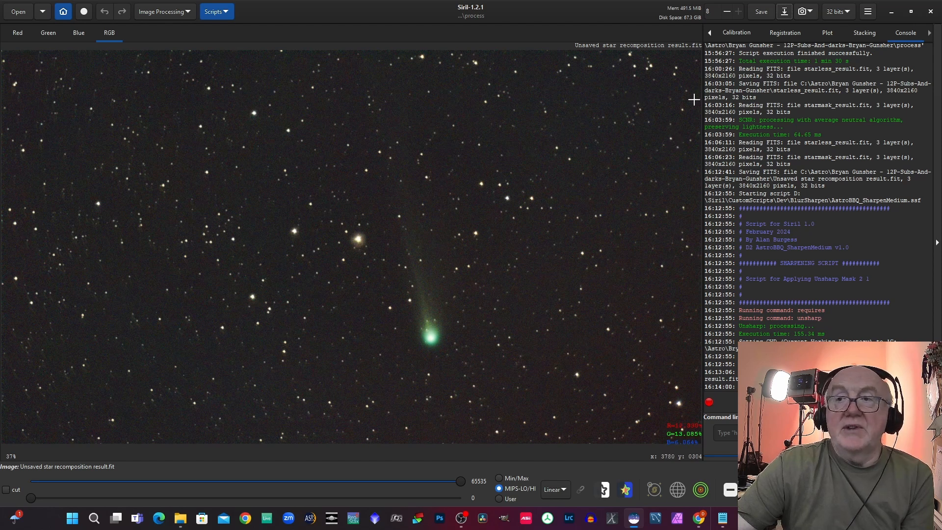
Try to choose Comet/Asteroid Registration as the registration method without a sequence loaded
{"action": "left_click", "coordinate": [785, 33]}
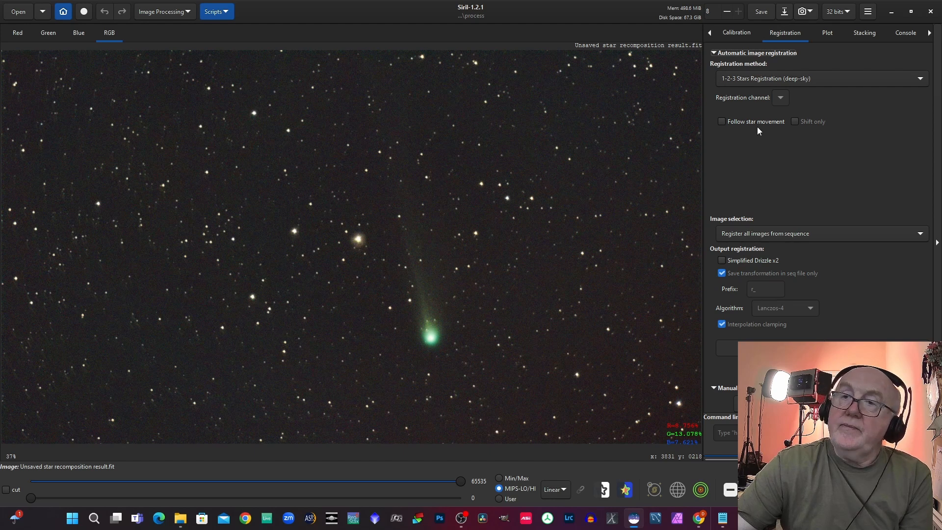
{"action": "mouse_move", "coordinate": [759, 81]}
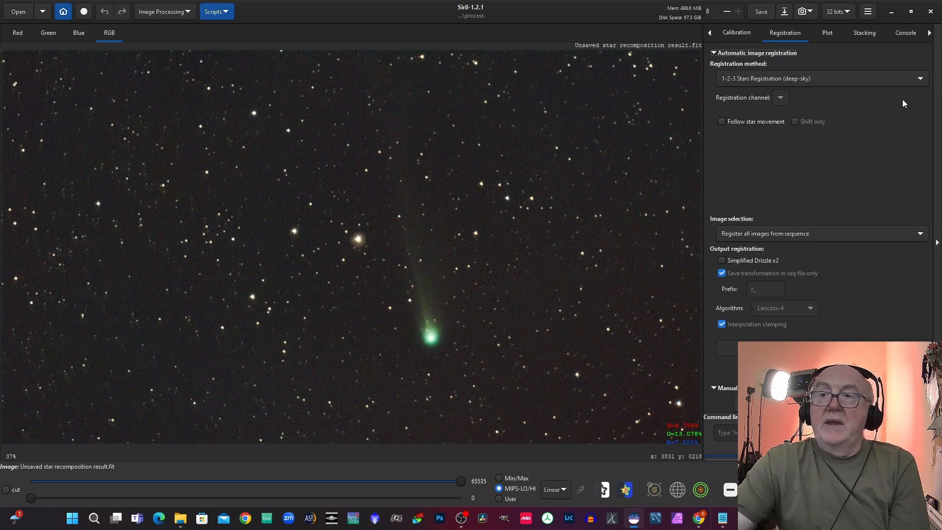
{"action": "mouse_move", "coordinate": [826, 83]}
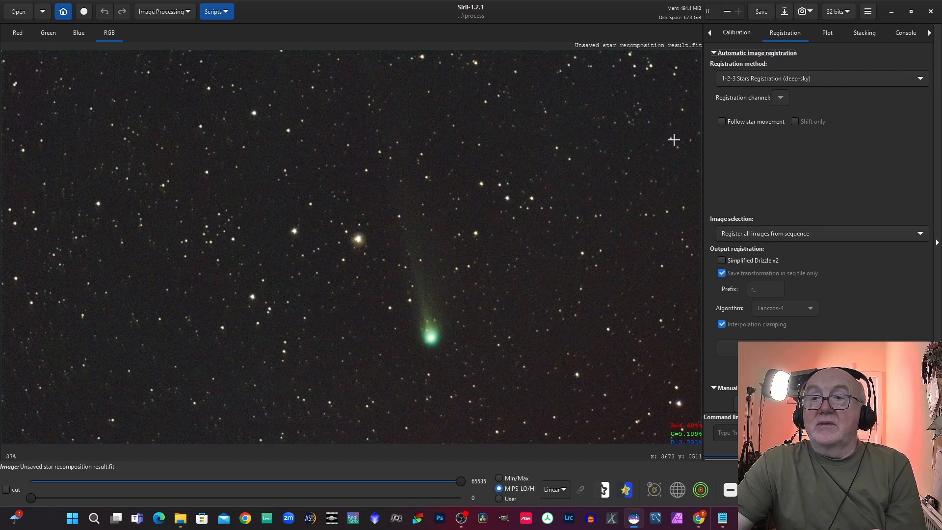
{"action": "left_click", "coordinate": [749, 79]}
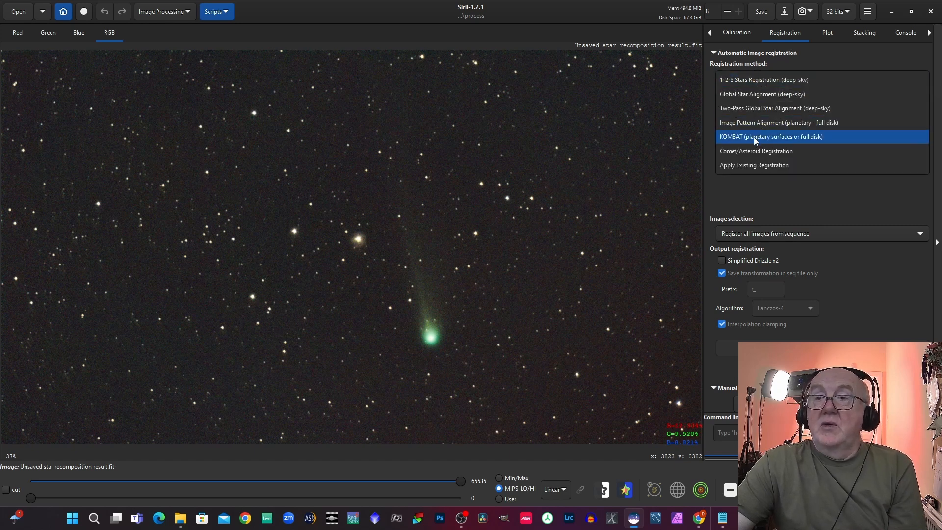
{"action": "left_click", "coordinate": [757, 150]}
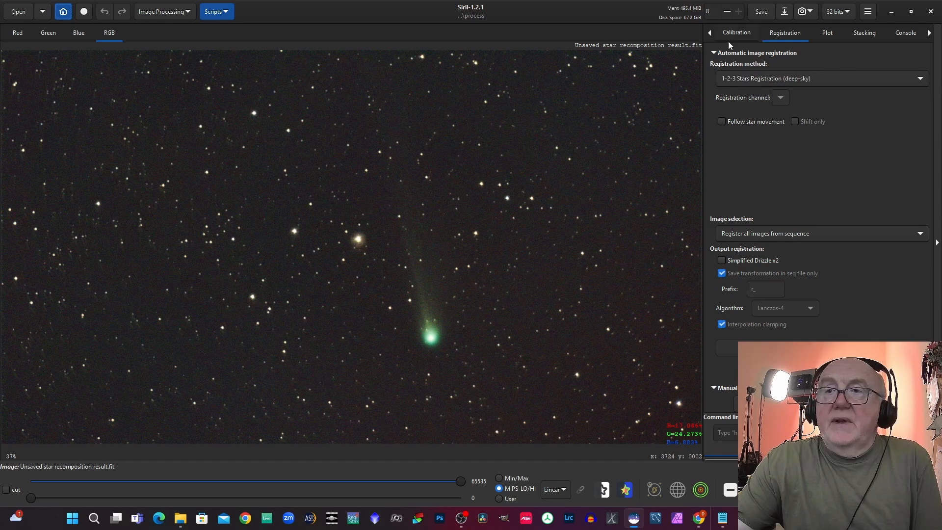
Search for sequences, load starless_pp_light_.seq, and display its frames with the AutoStretch preview
{"action": "left_click", "coordinate": [710, 34]}
{"action": "left_click", "coordinate": [710, 33]}
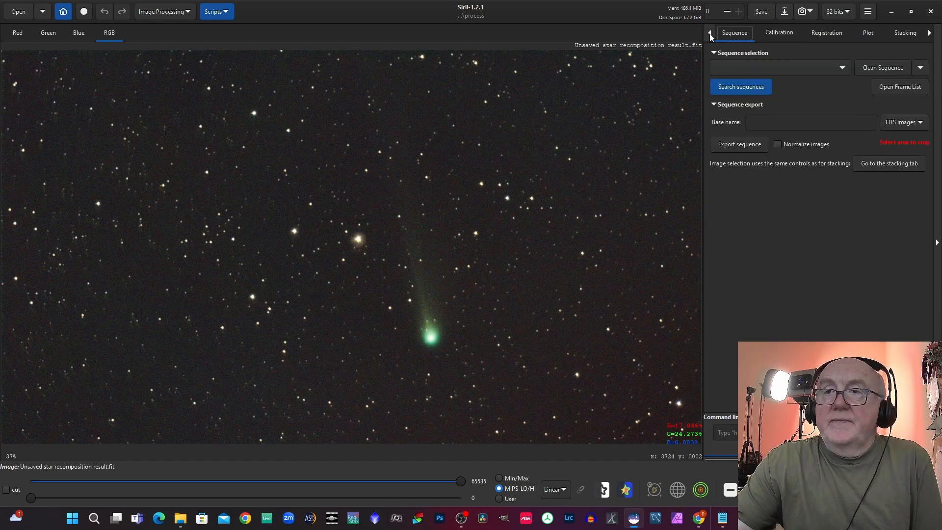
{"action": "left_click", "coordinate": [734, 85]}
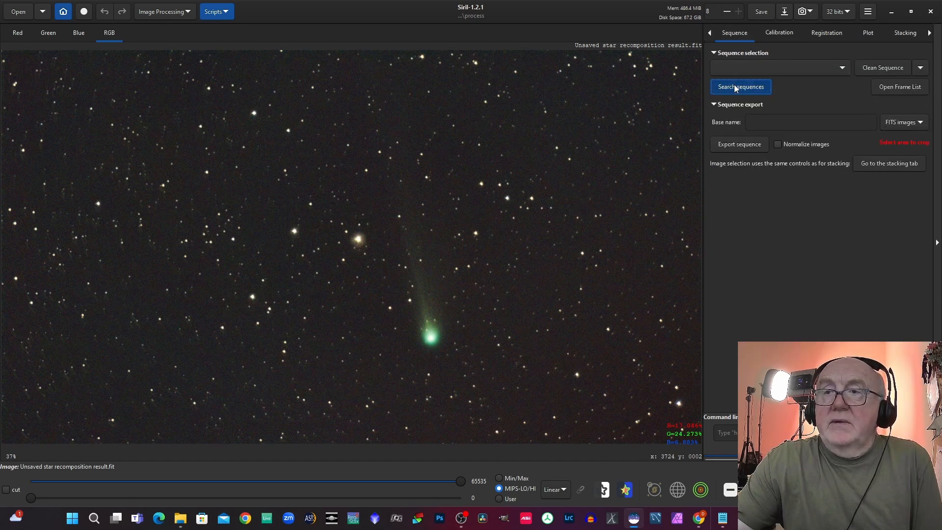
{"action": "left_click", "coordinate": [780, 68]}
{"action": "left_click", "coordinate": [729, 127]}
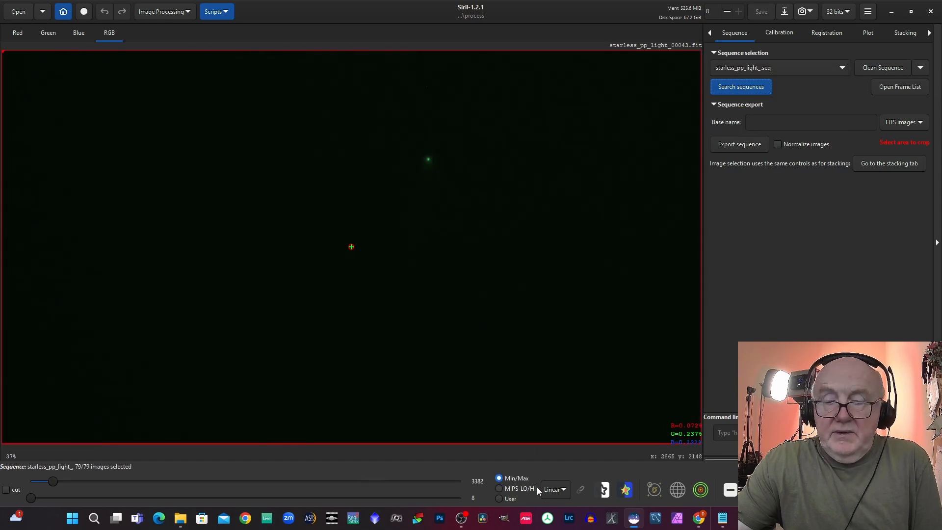
{"action": "left_click", "coordinate": [553, 490]}
{"action": "left_click", "coordinate": [548, 448]}
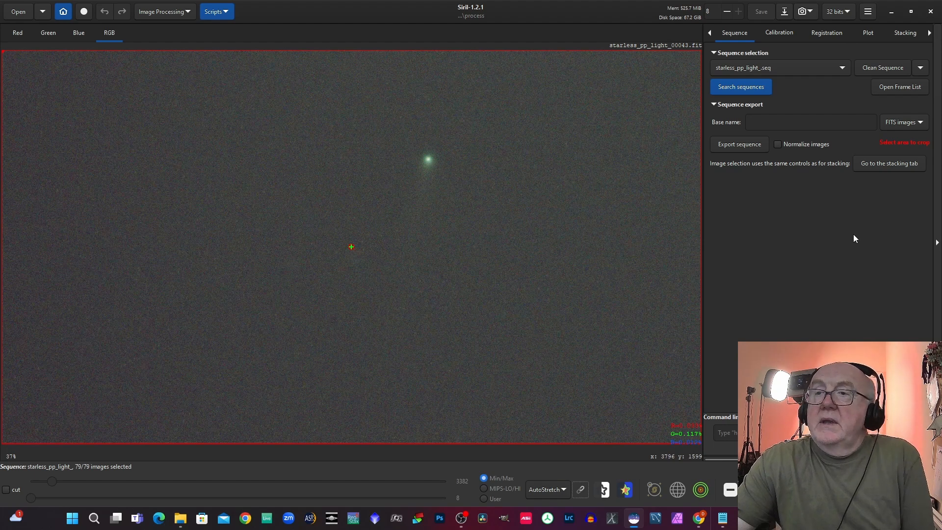
Set the registration method for the starless sequence to Comet/Asteroid Registration
{"action": "left_click", "coordinate": [823, 33]}
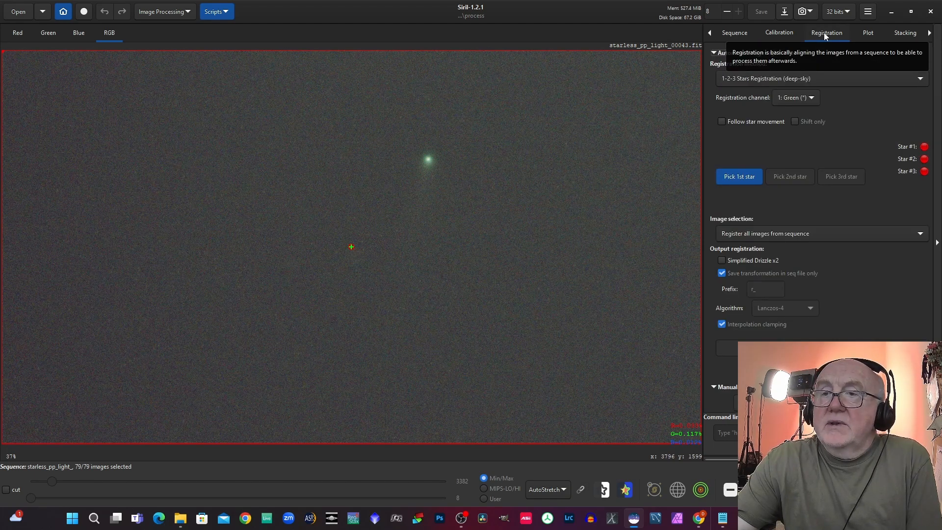
{"action": "left_click", "coordinate": [762, 80]}
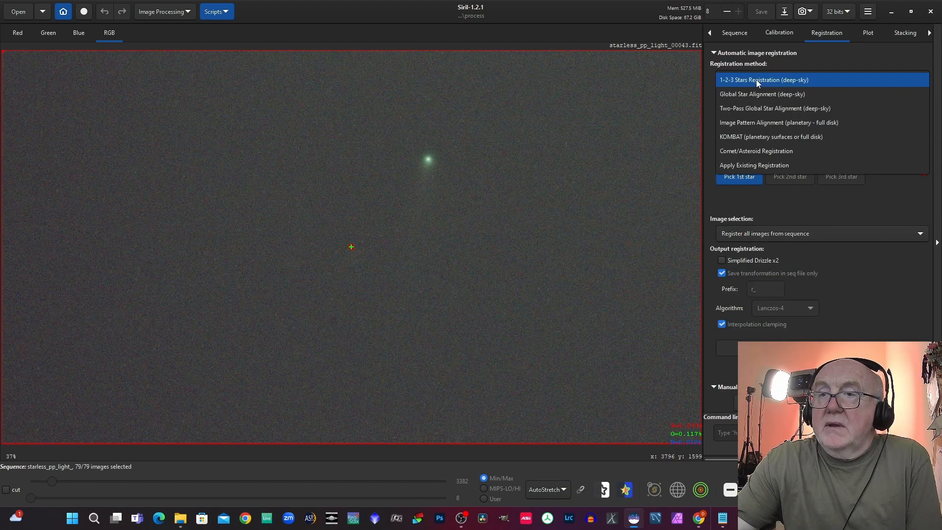
{"action": "left_click", "coordinate": [750, 152]}
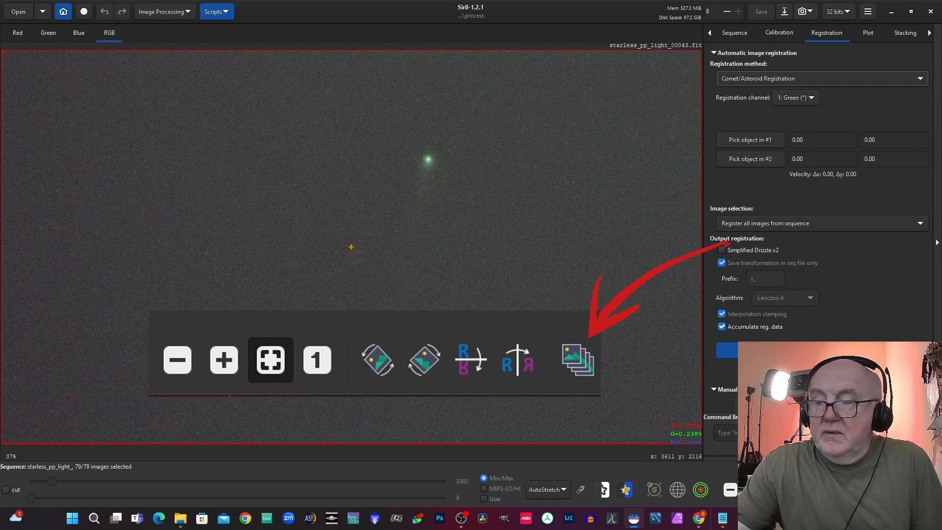
Load frame starless_pp_light_00001.fit, draw a selection of about 70 x 75 px around the comet's head, and pick it as object #1
{"action": "left_click", "coordinate": [931, 489]}
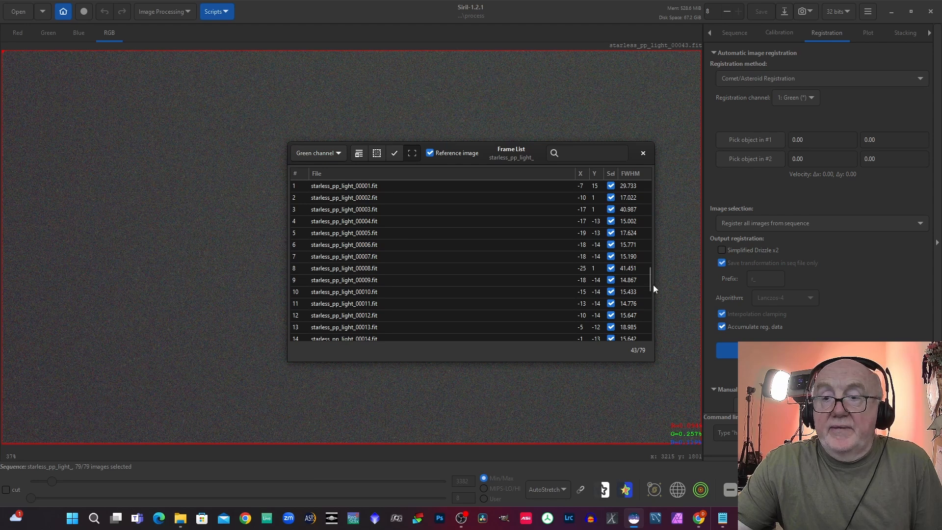
{"action": "left_click_drag", "start_coordinate": [652, 237], "coordinate": [645, 191]}
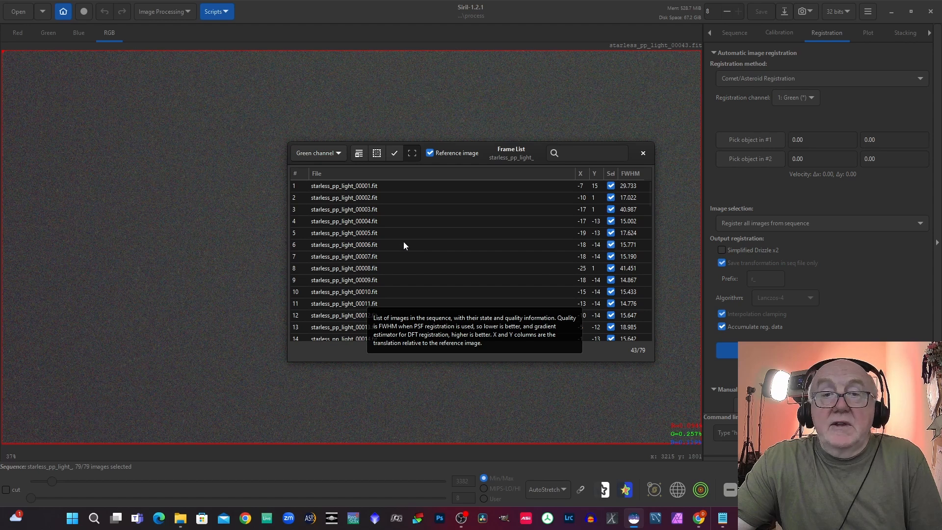
{"action": "left_click", "coordinate": [368, 187]}
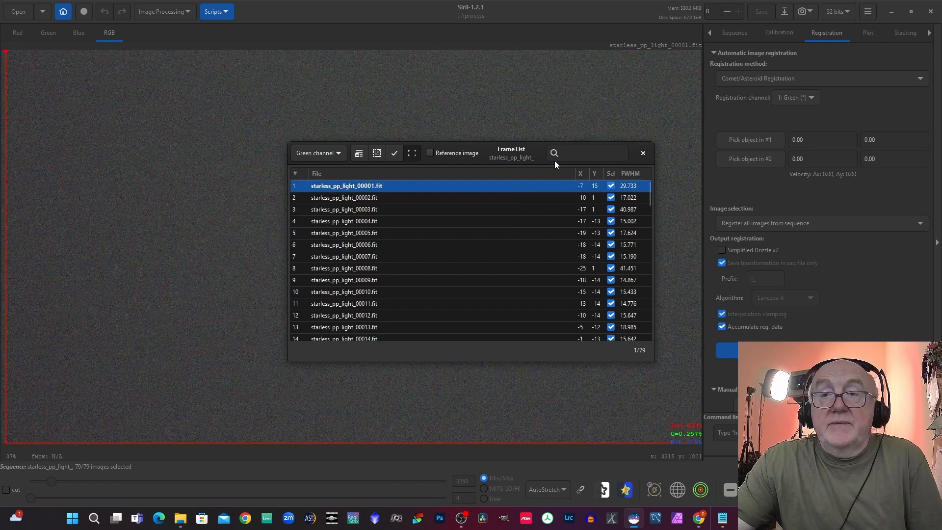
{"action": "left_click_drag", "start_coordinate": [633, 156], "coordinate": [887, 278]}
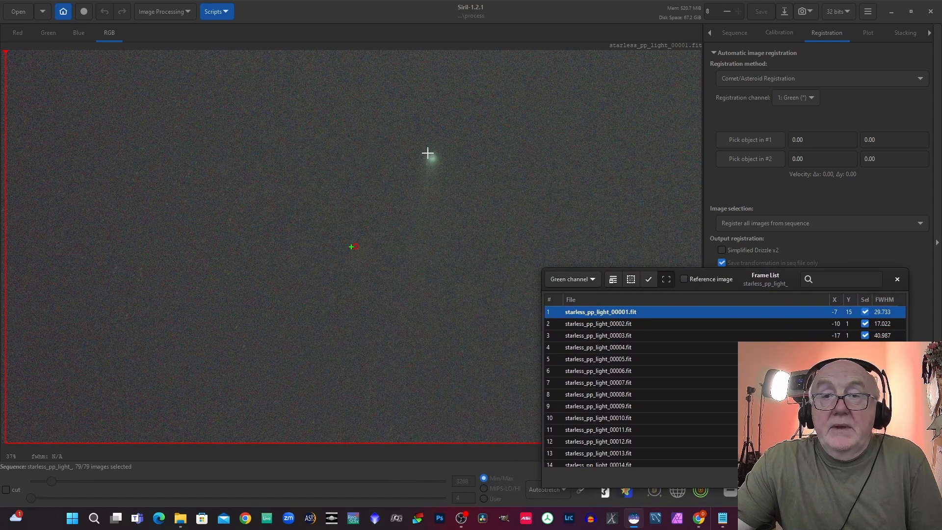
{"action": "left_click_drag", "start_coordinate": [426, 151], "coordinate": [439, 167]}
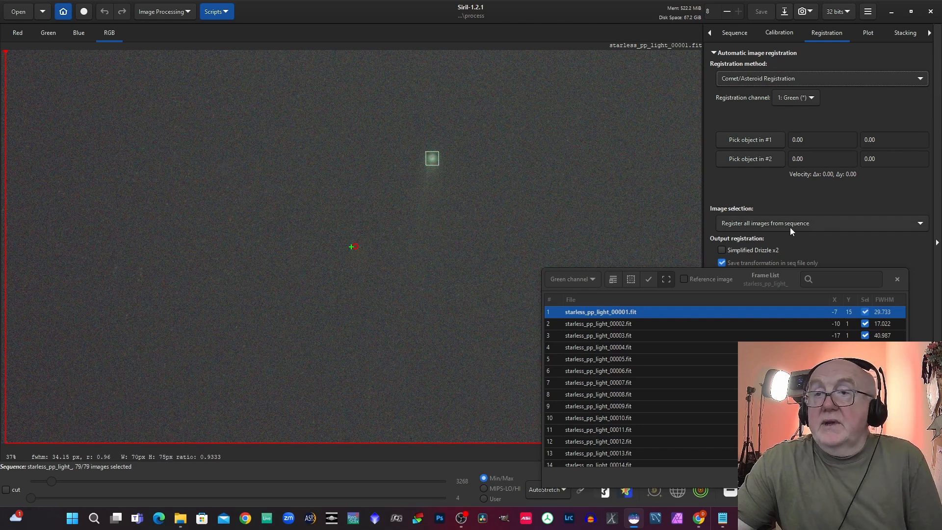
{"action": "left_click", "coordinate": [745, 140]}
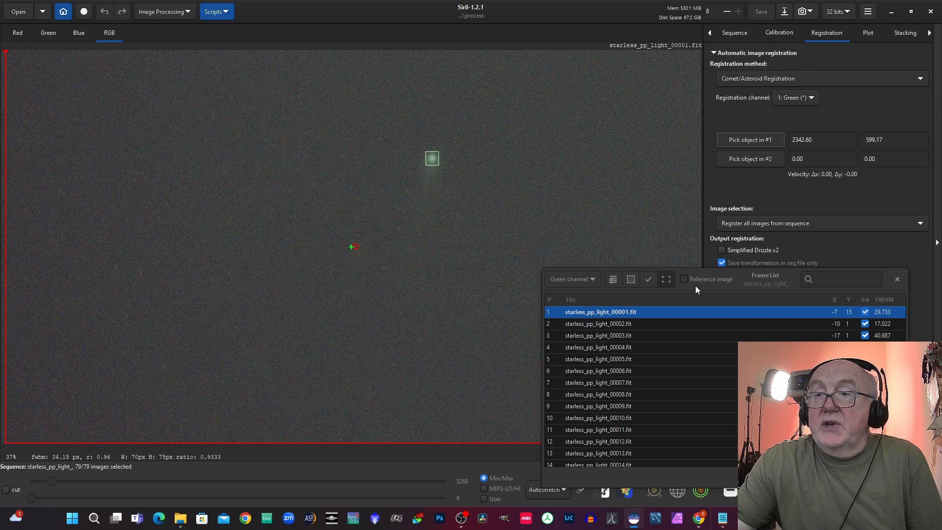
Load the last frame, starless_pp_light_00079.fit, shift the selection onto the comet's head, and pick it as object #2
{"action": "left_click_drag", "start_coordinate": [728, 283], "coordinate": [636, 177]}
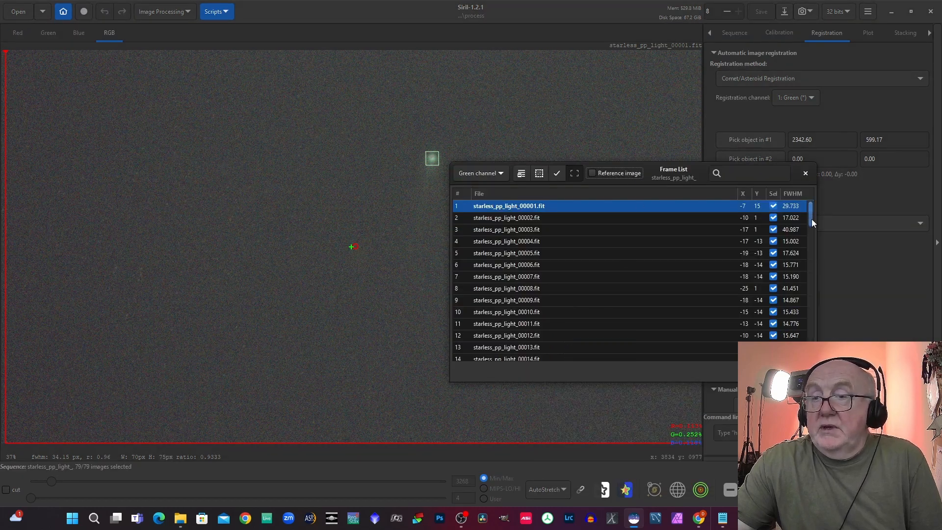
{"action": "left_click_drag", "start_coordinate": [812, 218], "coordinate": [810, 358]}
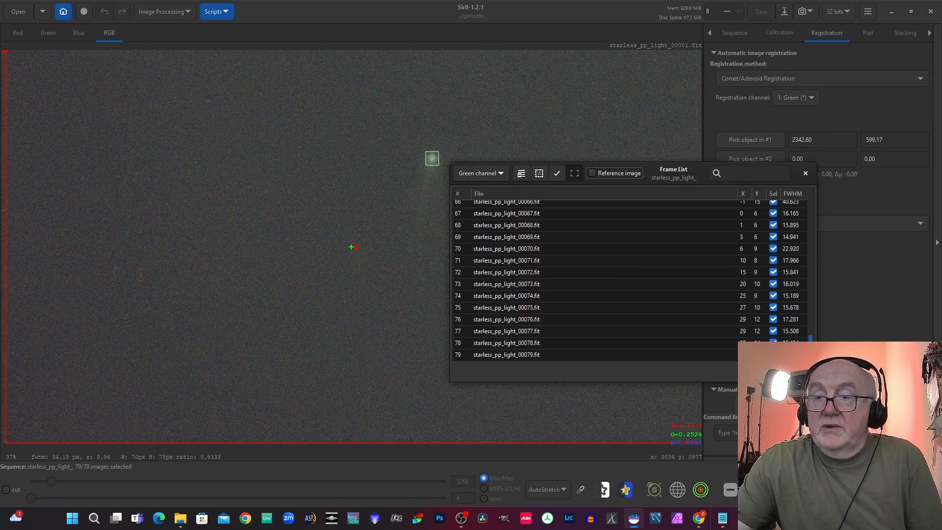
{"action": "left_click", "coordinate": [518, 354]}
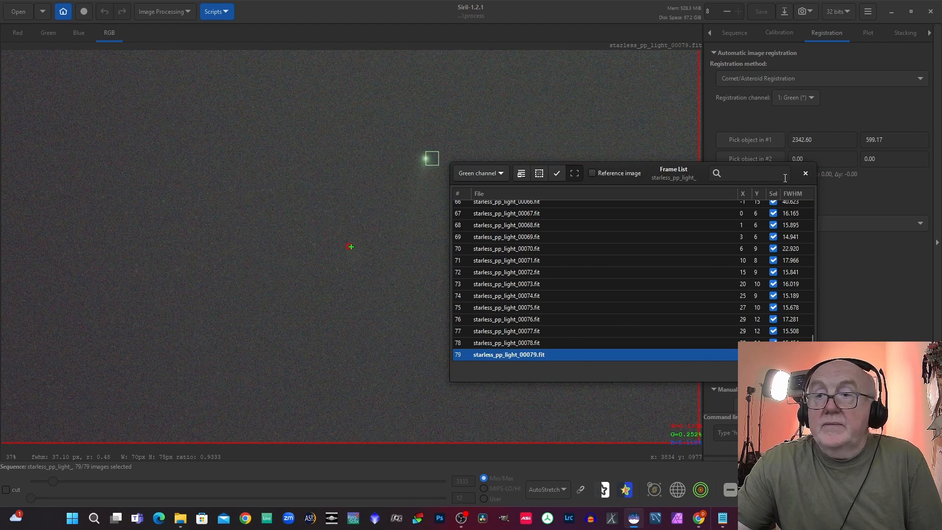
{"action": "left_click_drag", "start_coordinate": [796, 177], "coordinate": [708, 332]}
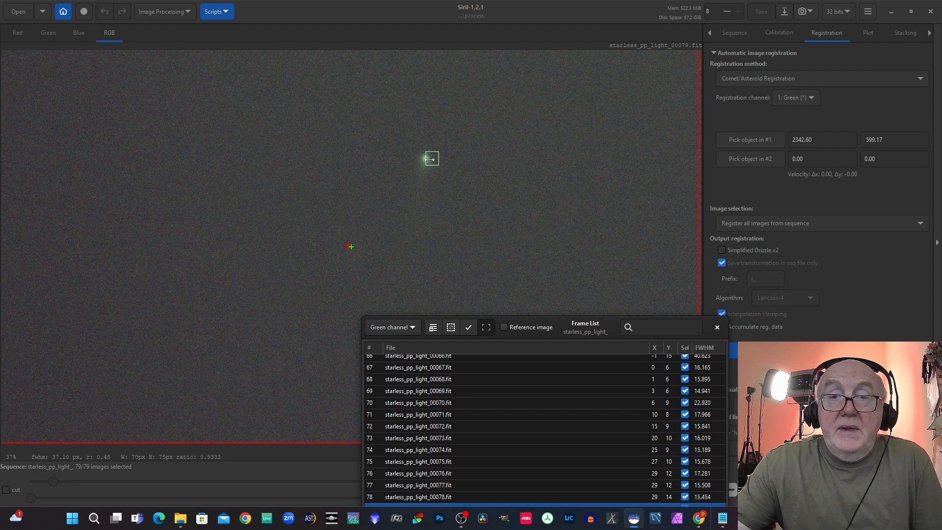
{"action": "left_click_drag", "start_coordinate": [431, 158], "coordinate": [425, 160]}
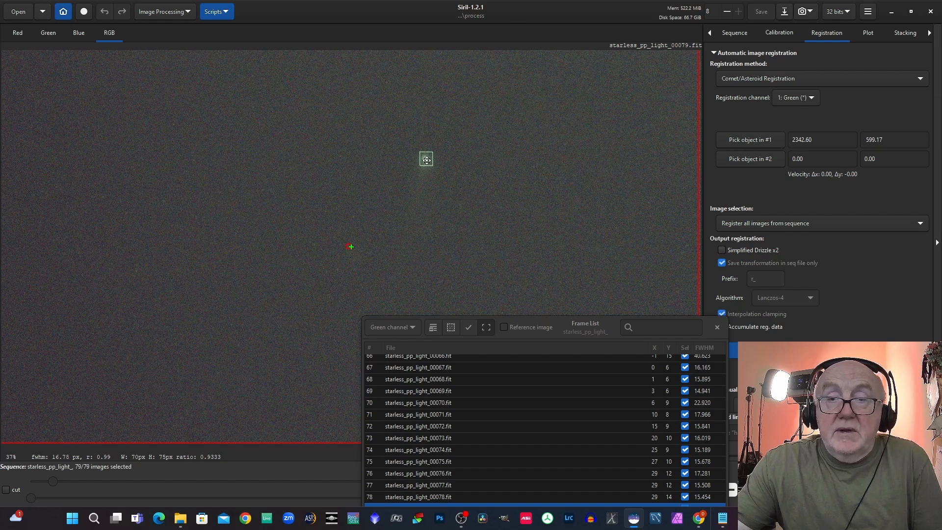
{"action": "left_click_drag", "start_coordinate": [427, 160], "coordinate": [427, 159]}
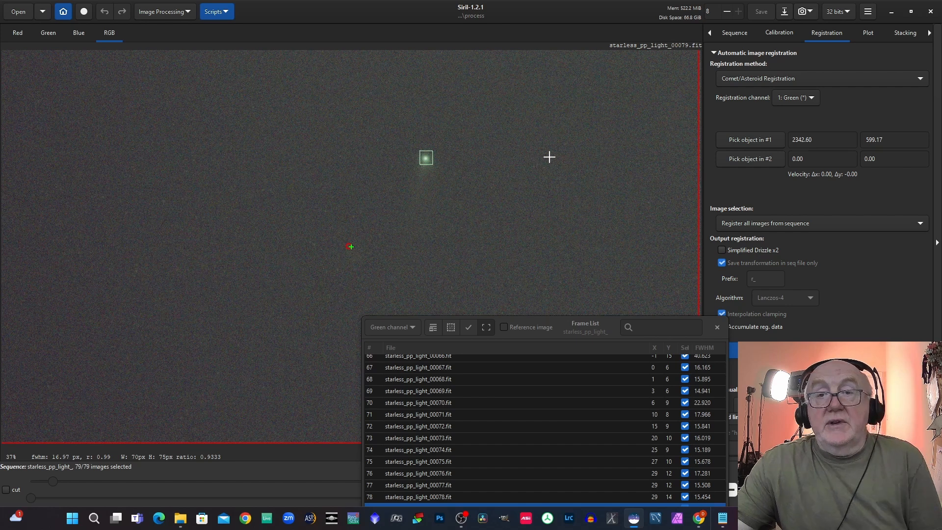
{"action": "left_click", "coordinate": [754, 160]}
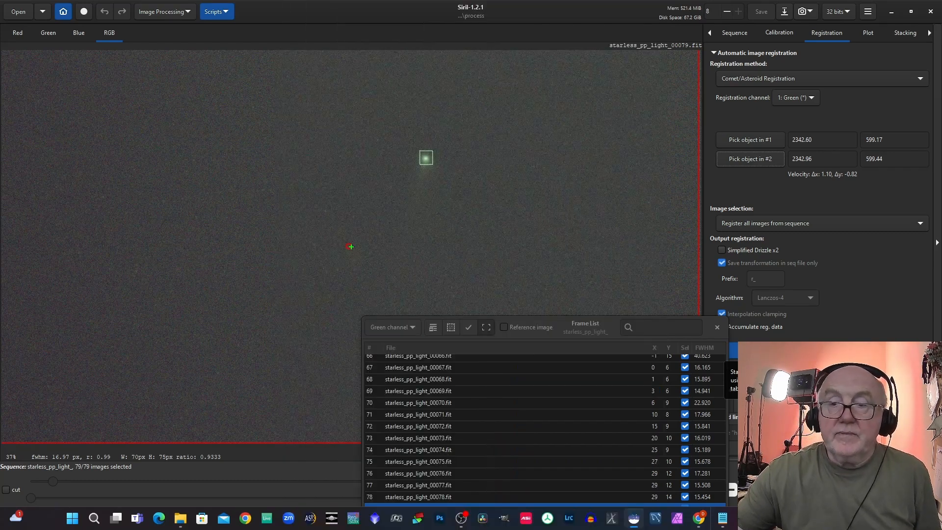
Make the first frame, starless_pp_light_00001.fit, the reference image of the sequence
{"action": "left_click_drag", "start_coordinate": [567, 327], "coordinate": [710, 113]}
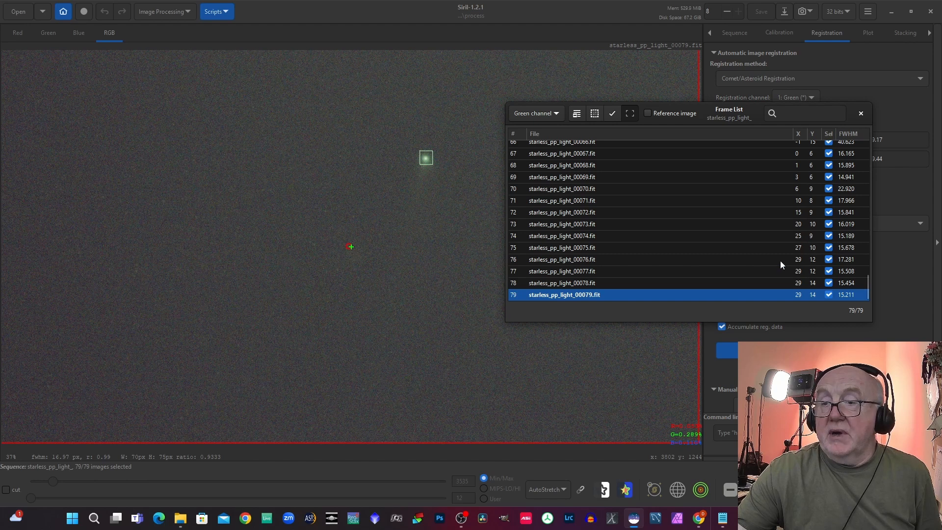
{"action": "scroll", "coordinate": [780, 260], "scroll_direction": "up", "scroll_amount": 5}
{"action": "scroll", "coordinate": [777, 258], "scroll_direction": "up", "scroll_amount": 14}
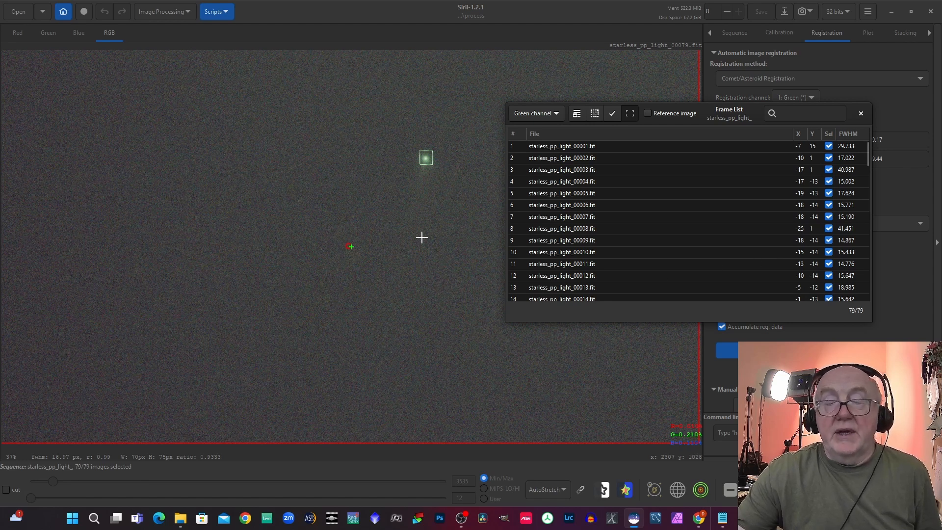
{"action": "left_click", "coordinate": [649, 149]}
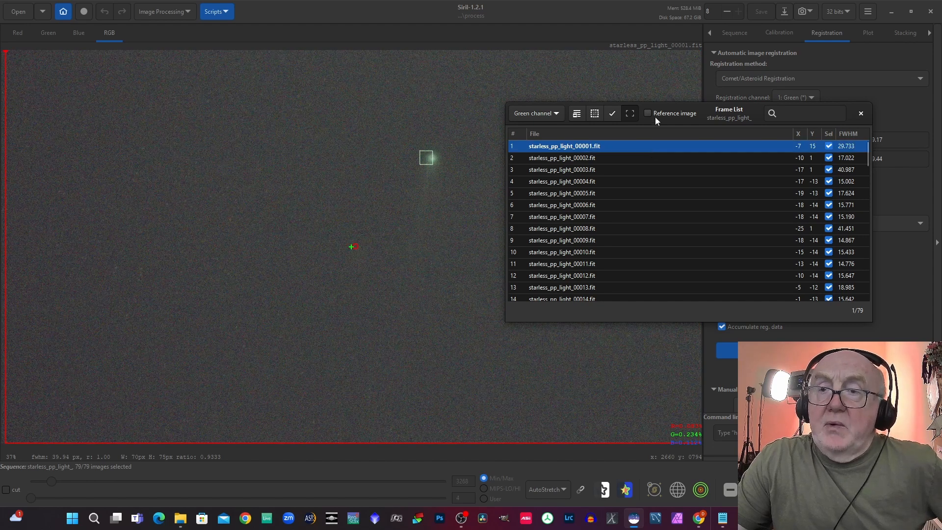
{"action": "left_click", "coordinate": [648, 113]}
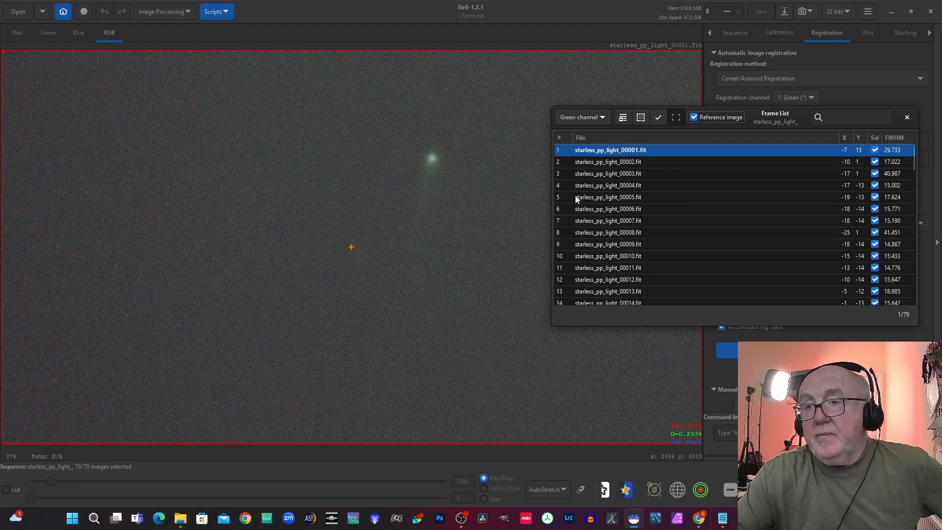
{"action": "left_click_drag", "start_coordinate": [776, 116], "coordinate": [695, 77]}
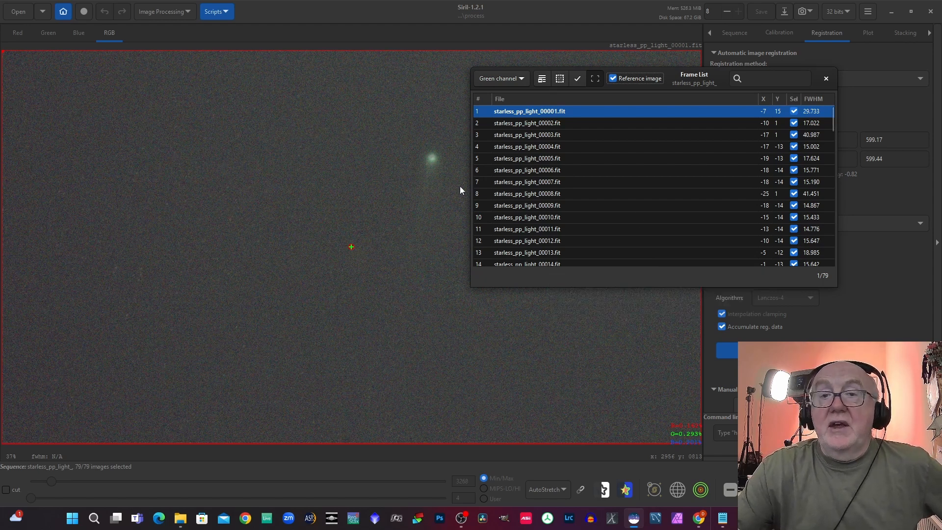
{"action": "left_click", "coordinate": [581, 111]}
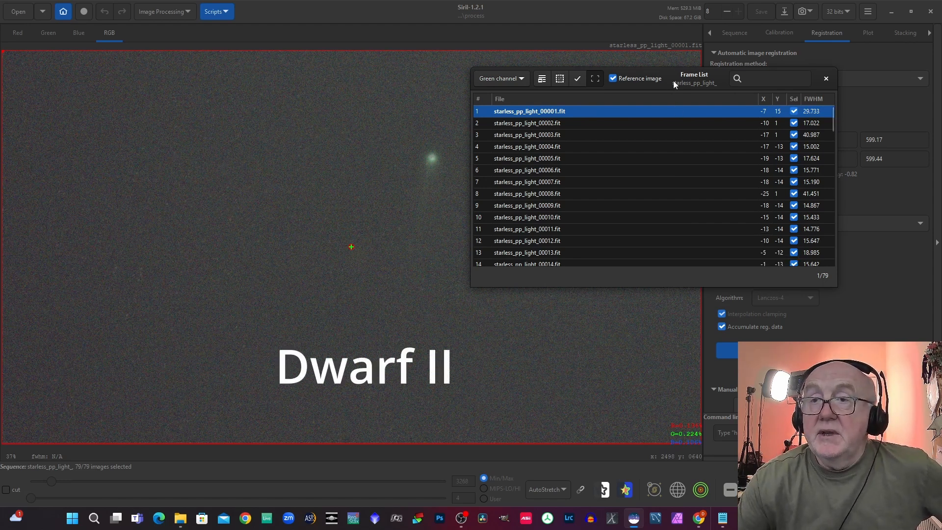
{"action": "left_click_drag", "start_coordinate": [679, 74], "coordinate": [765, 70]}
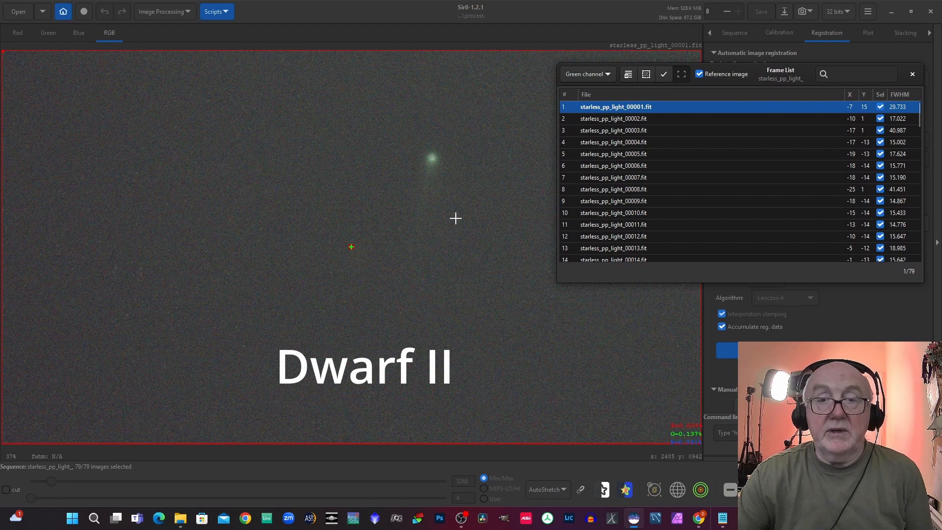
Step through the starless frames one by one from starless_pp_light_00001.fit to starless_pp_light_00069.fit, examining the comet head's position and sharpness in close-up
{"action": "scroll", "coordinate": [460, 198], "scroll_direction": "up", "scroll_amount": 3}
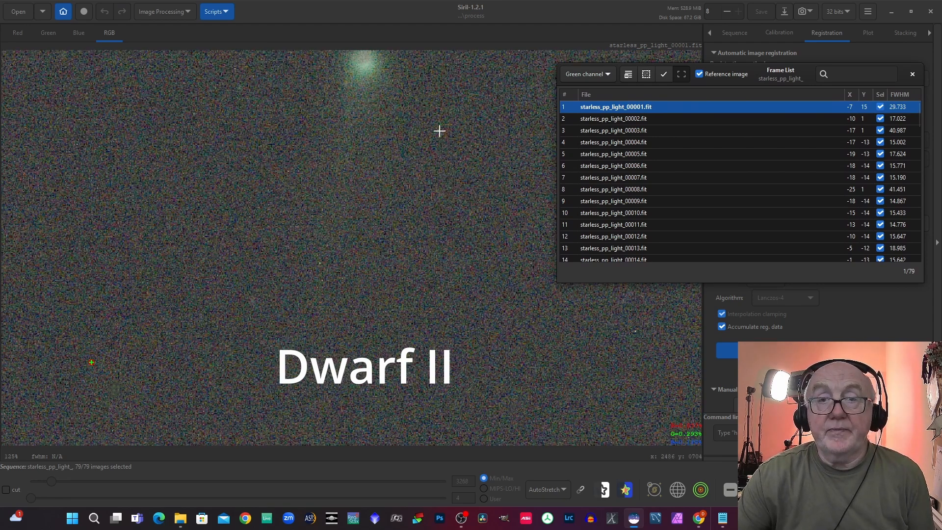
{"action": "scroll", "coordinate": [440, 124], "scroll_direction": "down", "scroll_amount": 1}
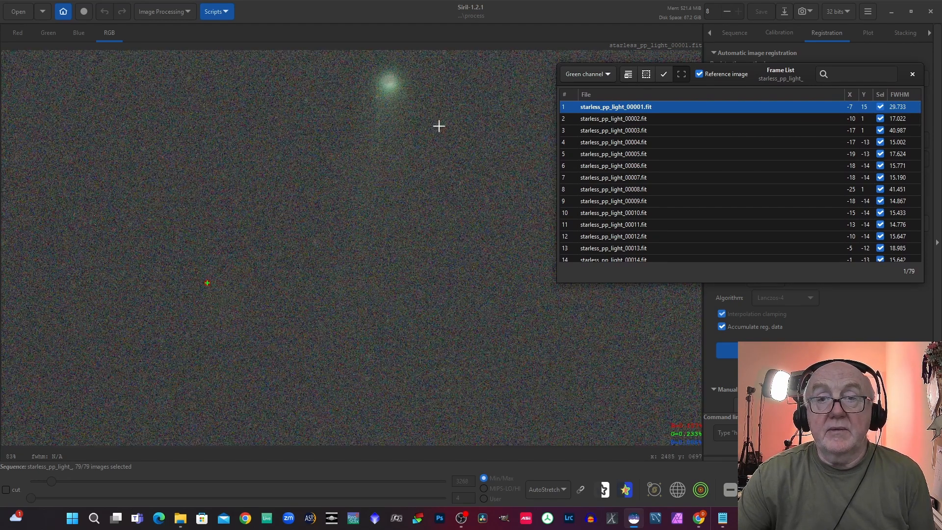
{"action": "left_click_drag", "start_coordinate": [439, 126], "coordinate": [414, 263]}
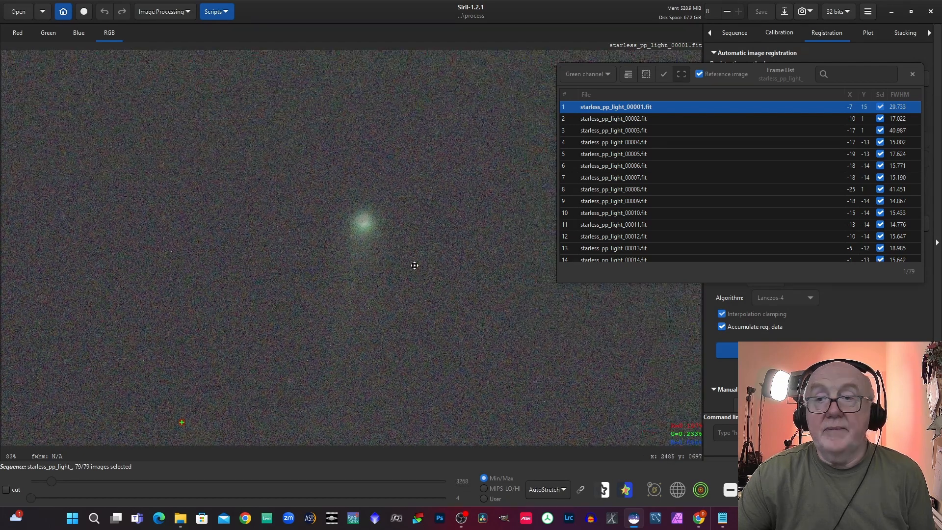
{"action": "left_click", "coordinate": [598, 110]}
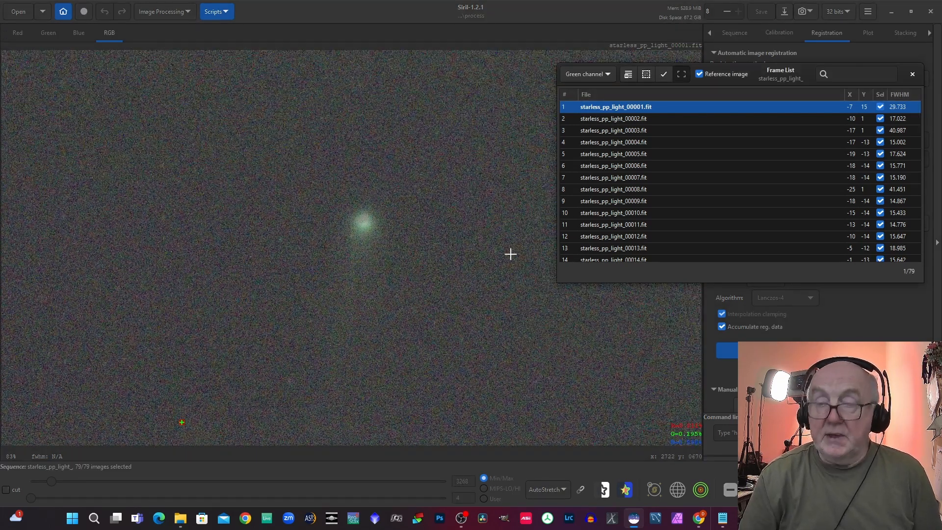
{"action": "key", "text": "Down"}
{"action": "key", "text": "Down"}
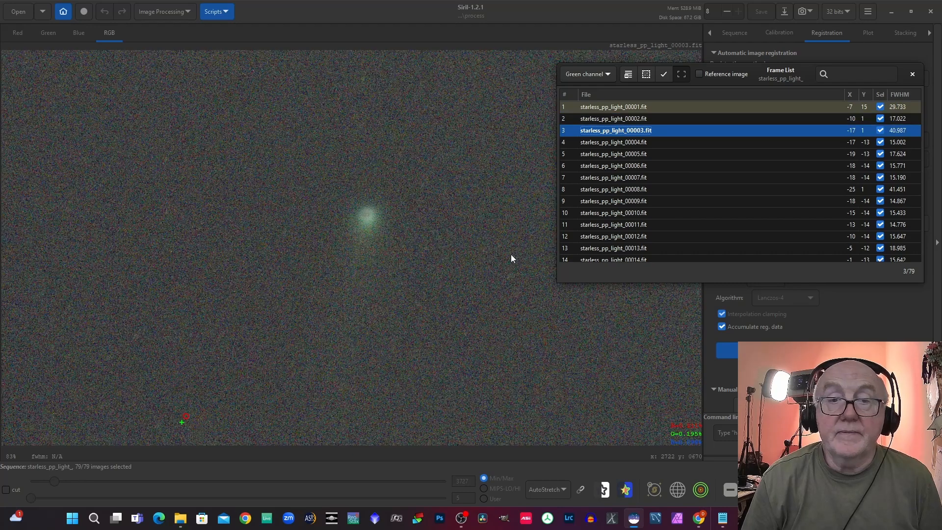
{"action": "key", "text": "Down"}
{"action": "key", "text": "Down"}
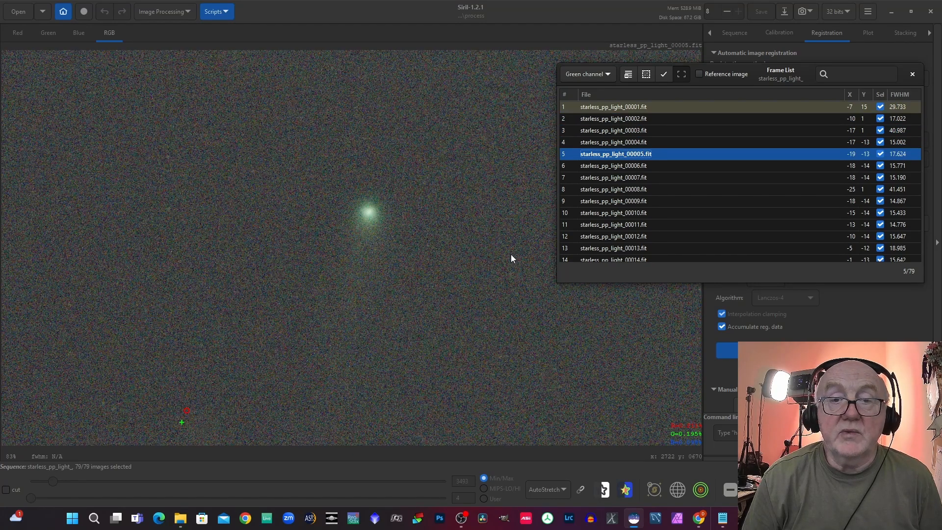
{"action": "key", "text": "Down"}
{"action": "key", "text": "Down"}
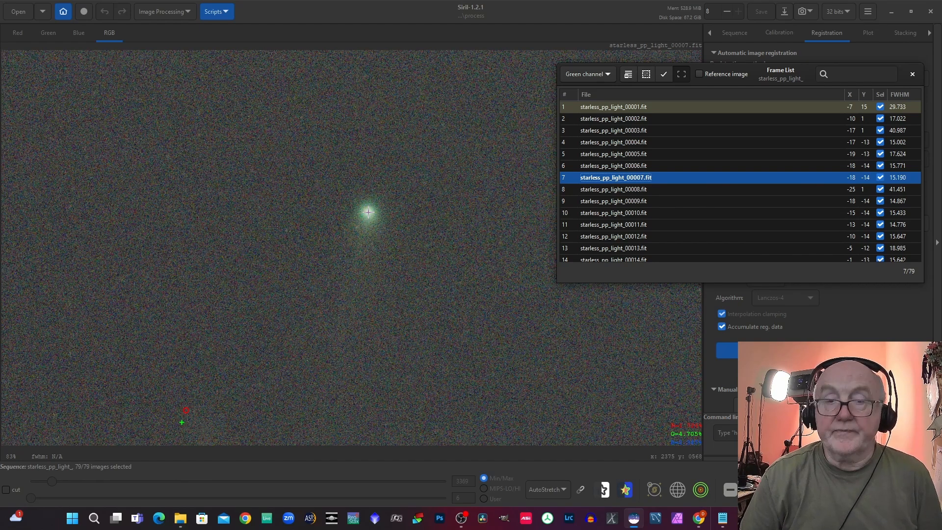
{"action": "key", "text": "Down"}
{"action": "key", "text": "Down"}
{"action": "key", "text": "Down"}
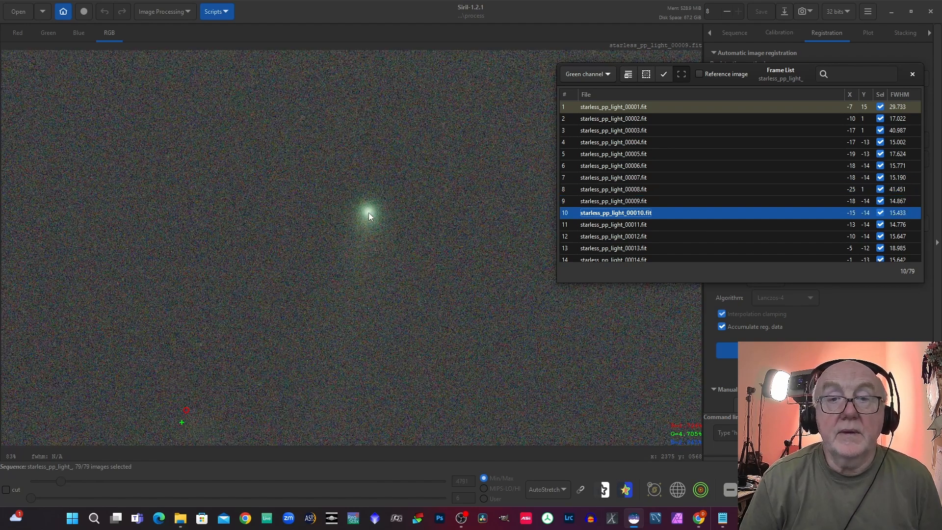
{"action": "key", "text": "Down"}
{"action": "key", "text": "Down"}
{"action": "key", "text": "Down"}
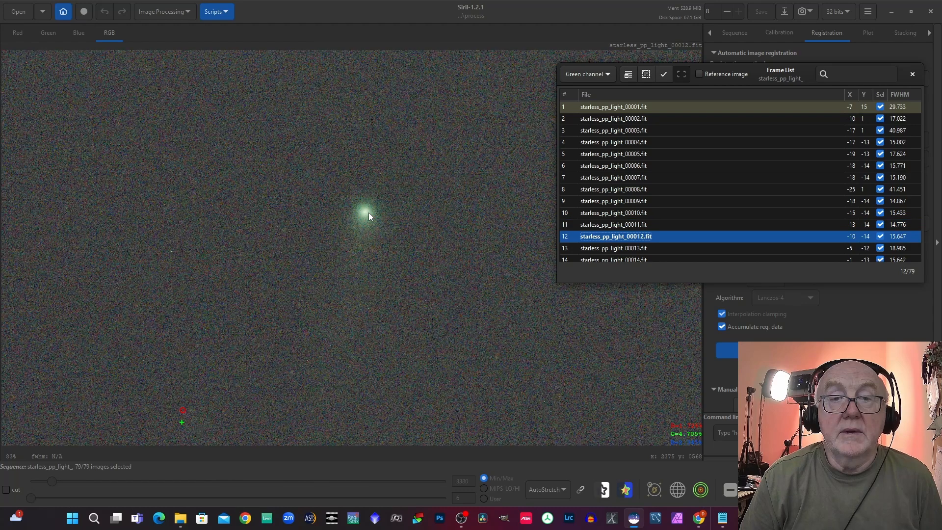
{"action": "key", "text": "Down"}
{"action": "key", "text": "Down"}
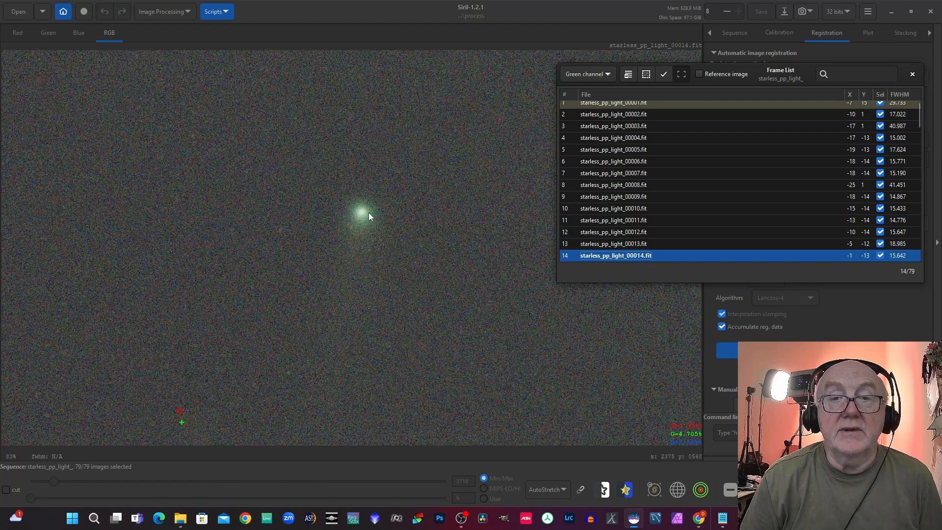
{"action": "key", "text": "Down"}
{"action": "key", "text": "Down"}
{"action": "key", "text": "Down"}
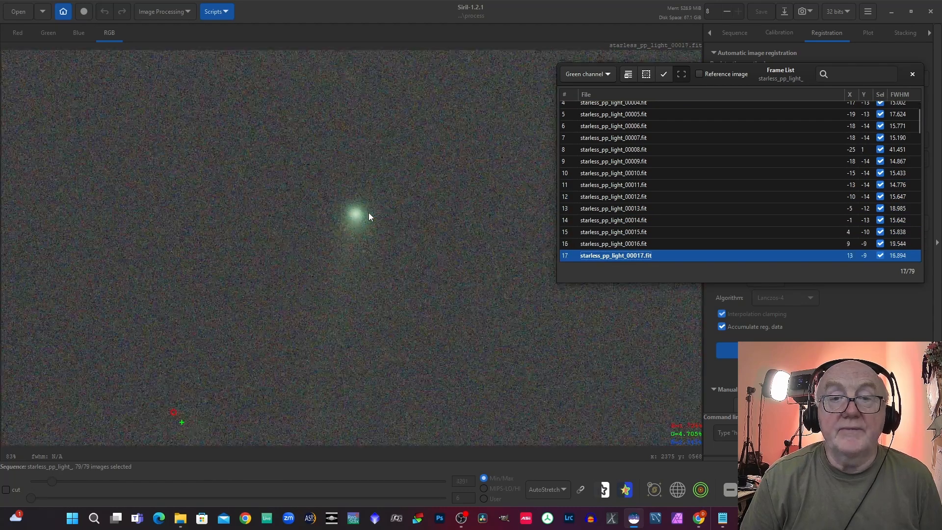
{"action": "key", "text": "Down"}
{"action": "key", "text": "Down"}
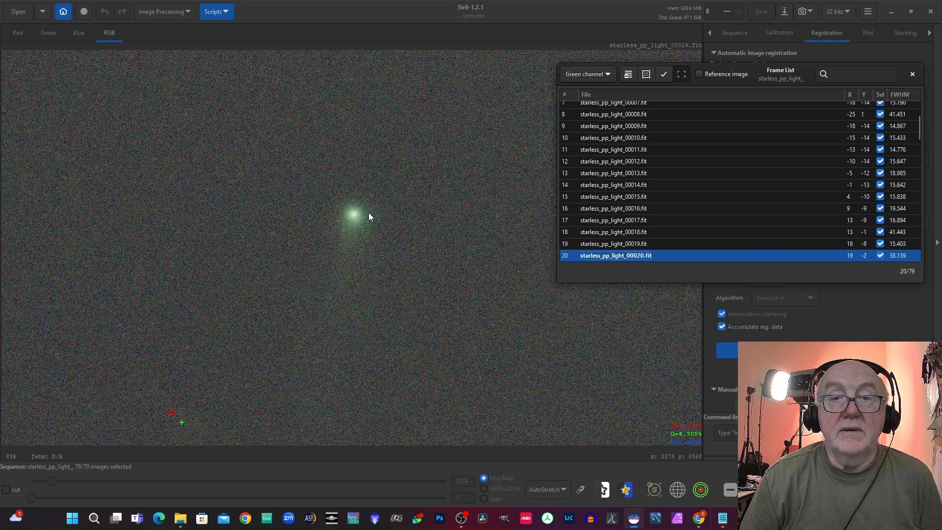
{"action": "key", "text": "Down"}
{"action": "key", "text": "Down"}
{"action": "key", "text": "Down"}
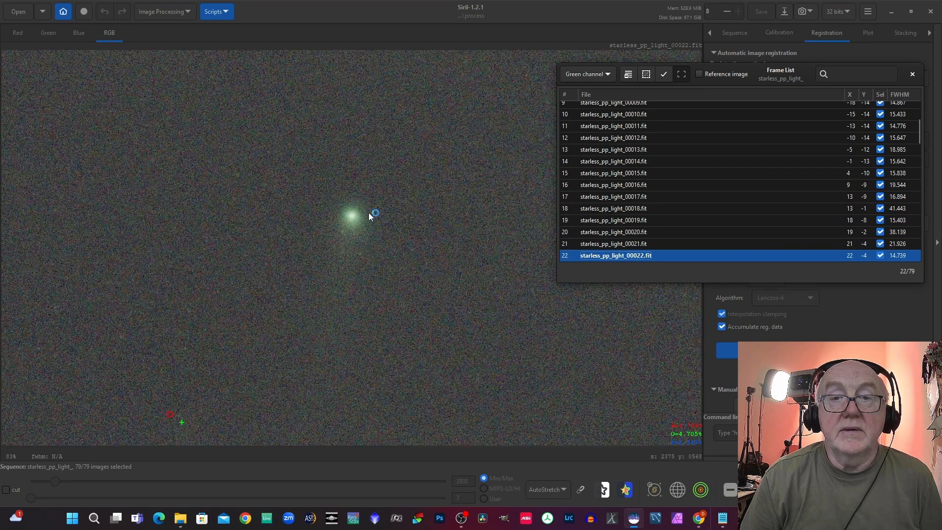
{"action": "key", "text": "Down"}
{"action": "key", "text": "Down"}
{"action": "key", "text": "Down"}
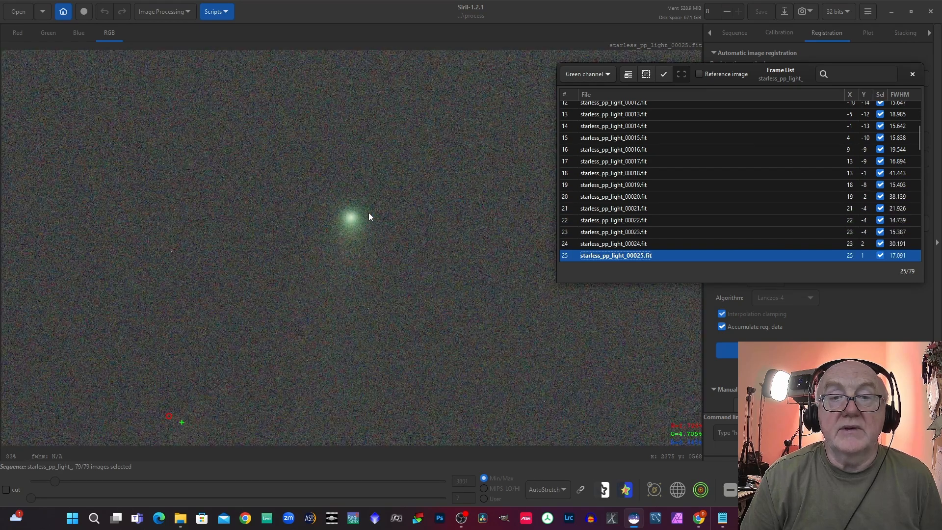
{"action": "key", "text": "Down"}
{"action": "key", "text": "Down"}
{"action": "key", "text": "Down"}
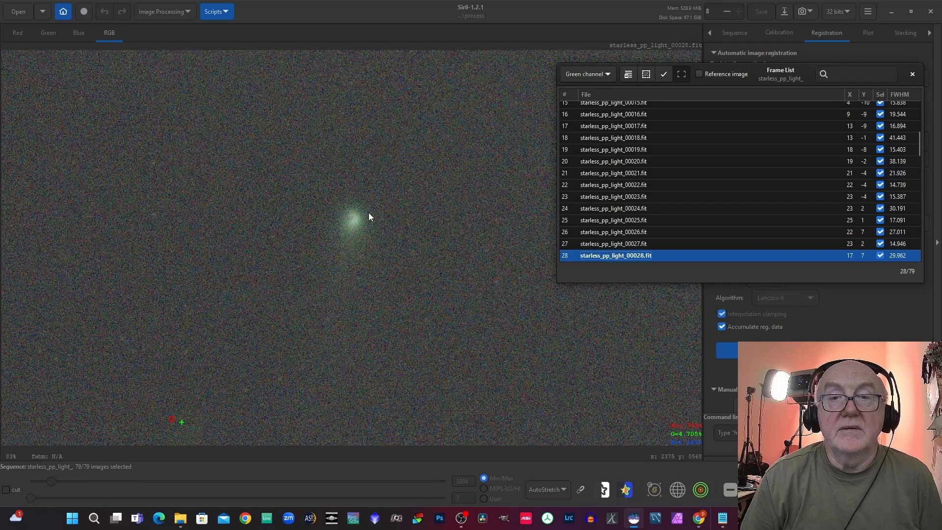
{"action": "key", "text": "Down"}
{"action": "key", "text": "Down"}
{"action": "key", "text": "Down"}
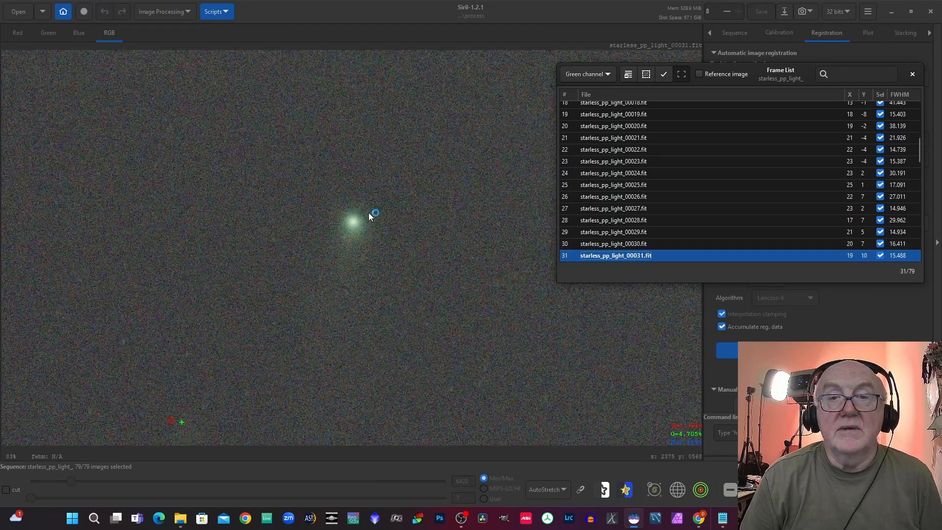
{"action": "key", "text": "Down"}
{"action": "key", "text": "Down"}
{"action": "key", "text": "Down"}
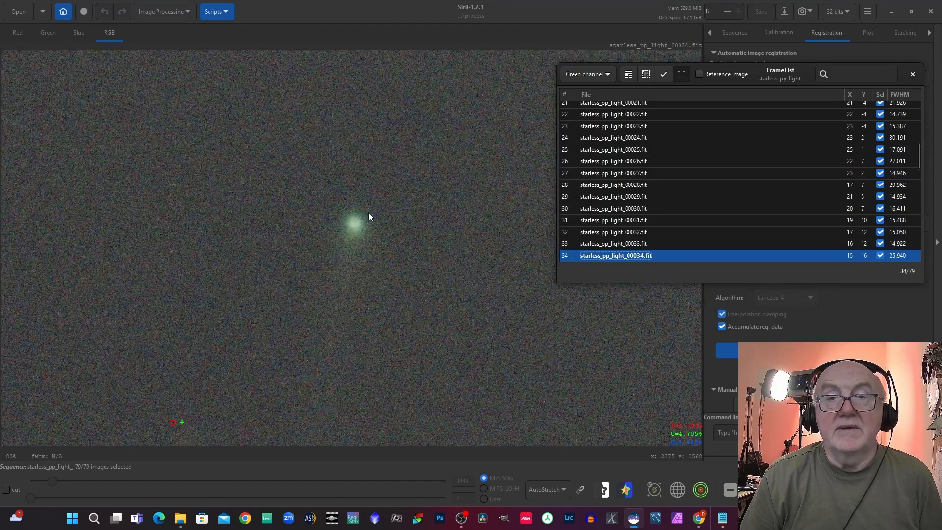
{"action": "key", "text": "Down"}
{"action": "key", "text": "Down"}
{"action": "key", "text": "Down"}
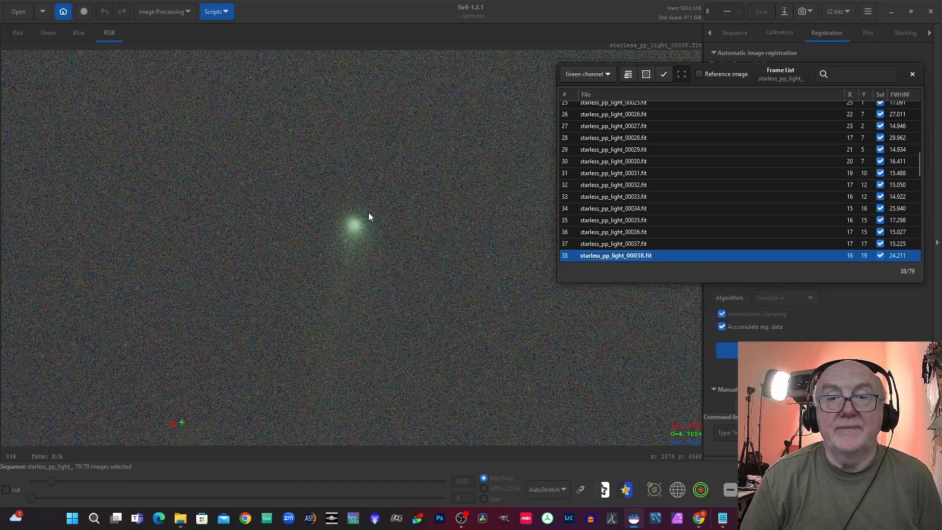
{"action": "key", "text": "Down"}
{"action": "key", "text": "Down"}
{"action": "key", "text": "Down"}
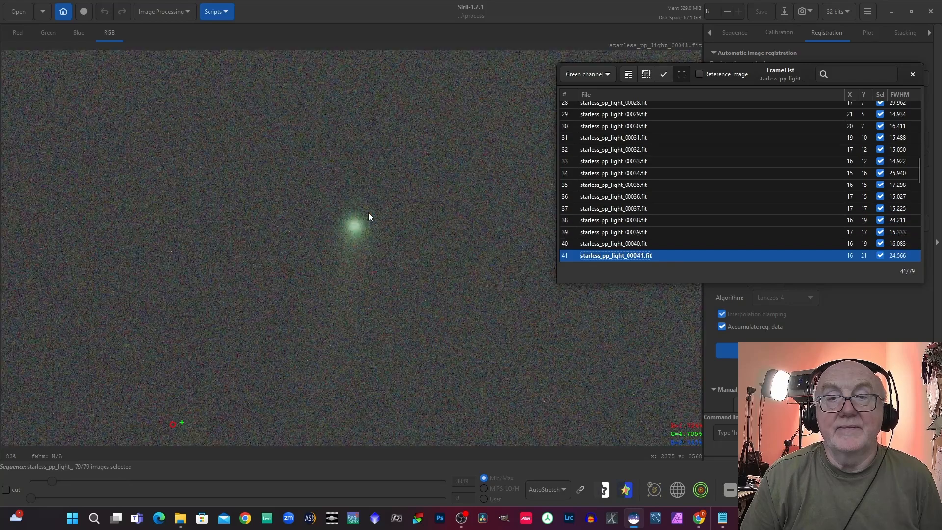
{"action": "key", "text": "Down"}
{"action": "key", "text": "Down"}
{"action": "key", "text": "Down"}
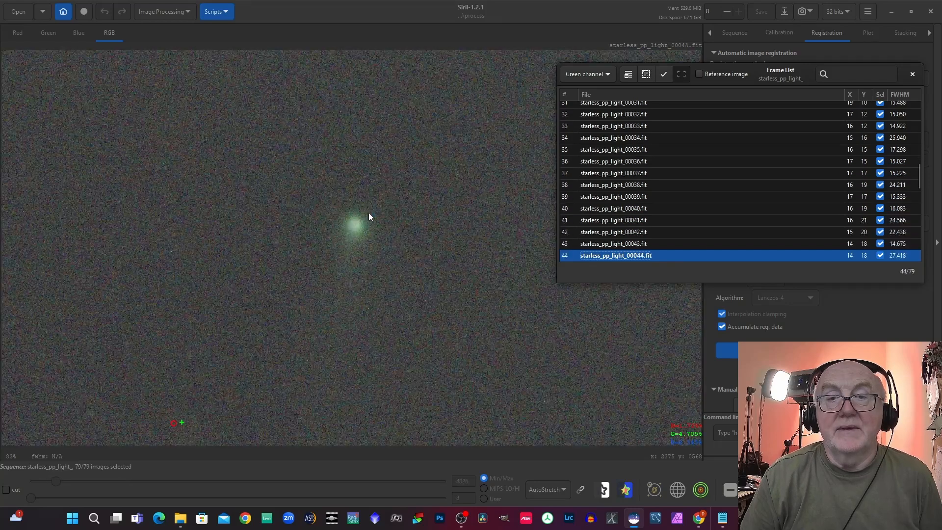
{"action": "key", "text": "Down"}
{"action": "key", "text": "Down"}
{"action": "key", "text": "Down"}
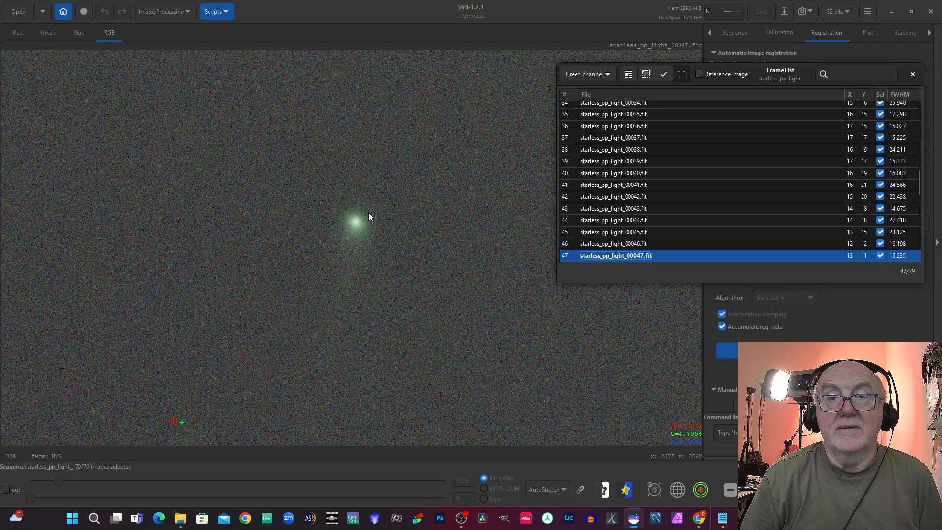
{"action": "key", "text": "Down"}
{"action": "key", "text": "Down"}
{"action": "key", "text": "Down"}
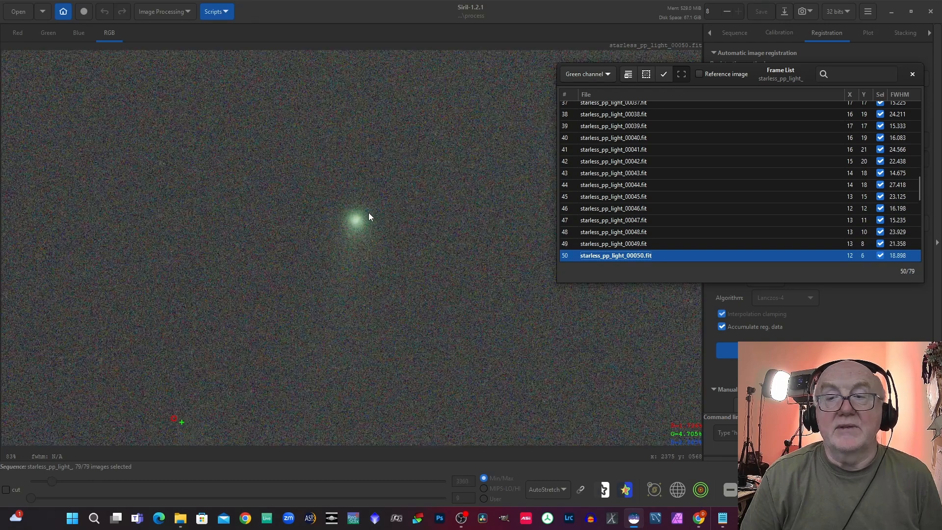
{"action": "key", "text": "Down"}
{"action": "key", "text": "Down"}
{"action": "key", "text": "Down"}
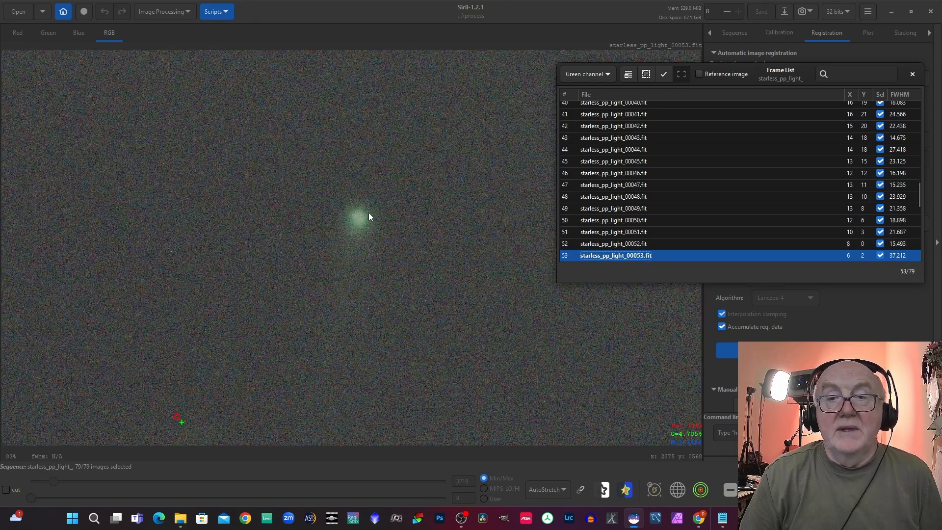
{"action": "key", "text": "Down"}
{"action": "key", "text": "Down"}
{"action": "key", "text": "Down"}
{"action": "key", "text": "Down"}
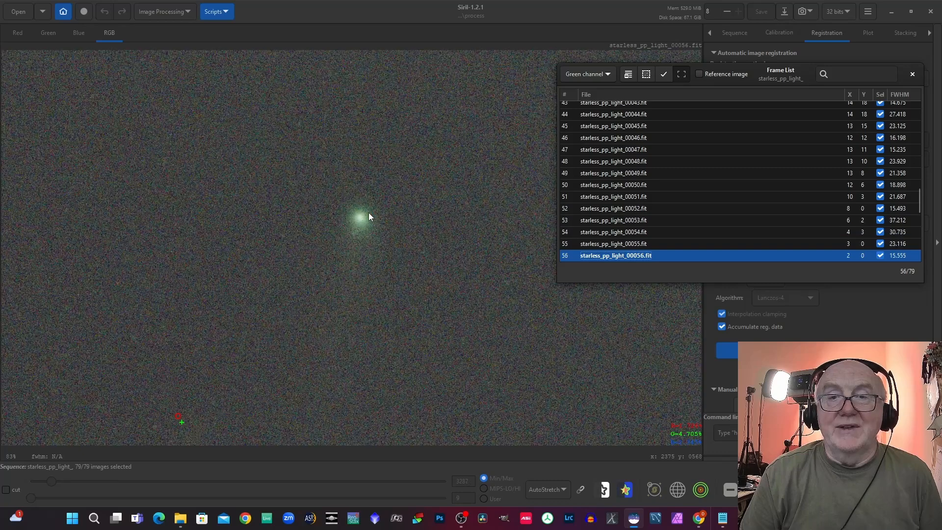
{"action": "key", "text": "Down"}
{"action": "key", "text": "Down"}
{"action": "key", "text": "Down"}
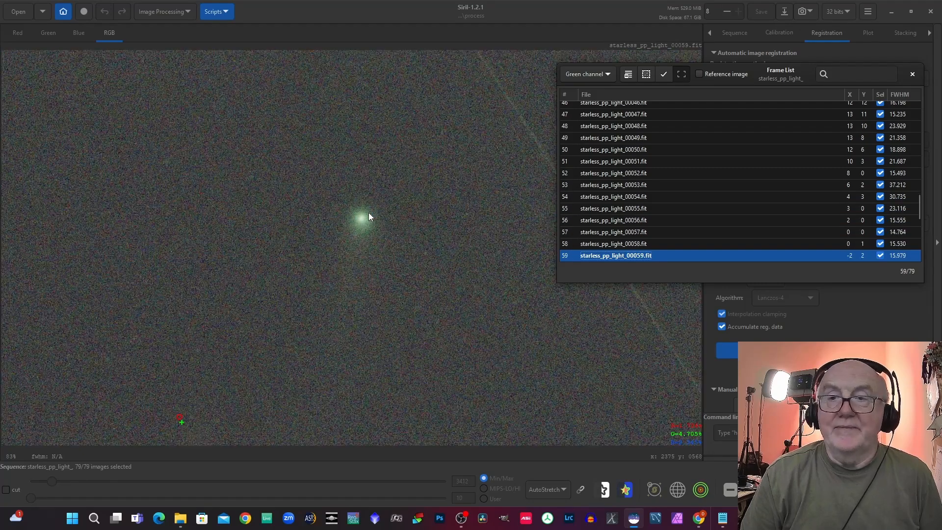
{"action": "key", "text": "Down"}
{"action": "key", "text": "Down"}
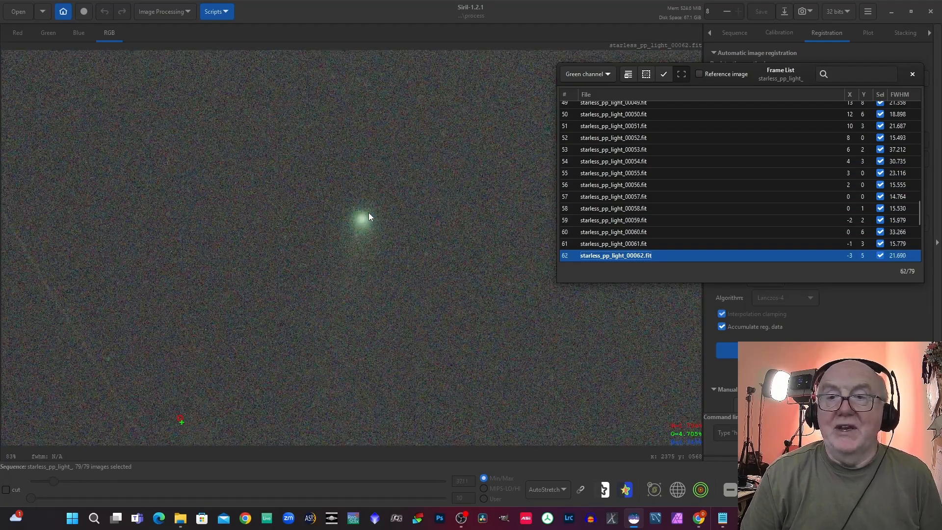
{"action": "key", "text": "Down"}
{"action": "key", "text": "Down"}
{"action": "key", "text": "Down"}
{"action": "key", "text": "Down"}
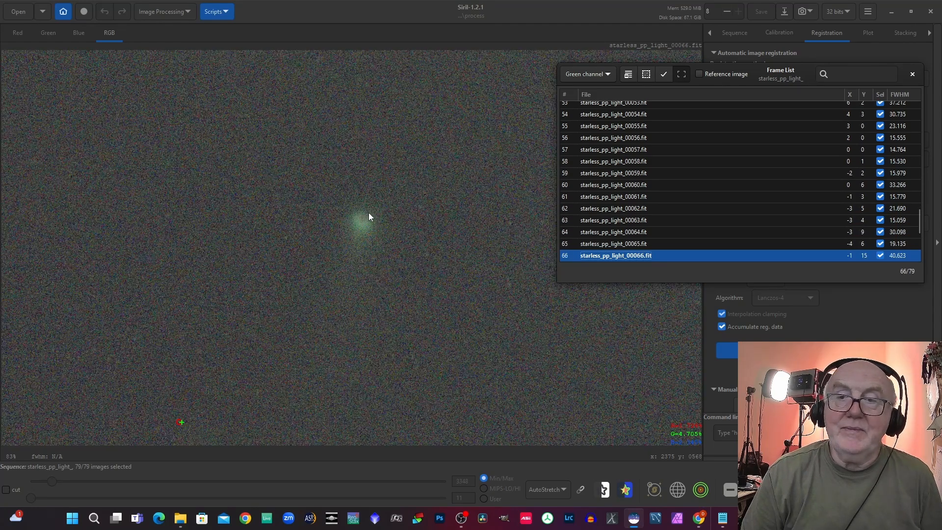
{"action": "key", "text": "Down"}
{"action": "key", "text": "Down"}
{"action": "key", "text": "Down"}
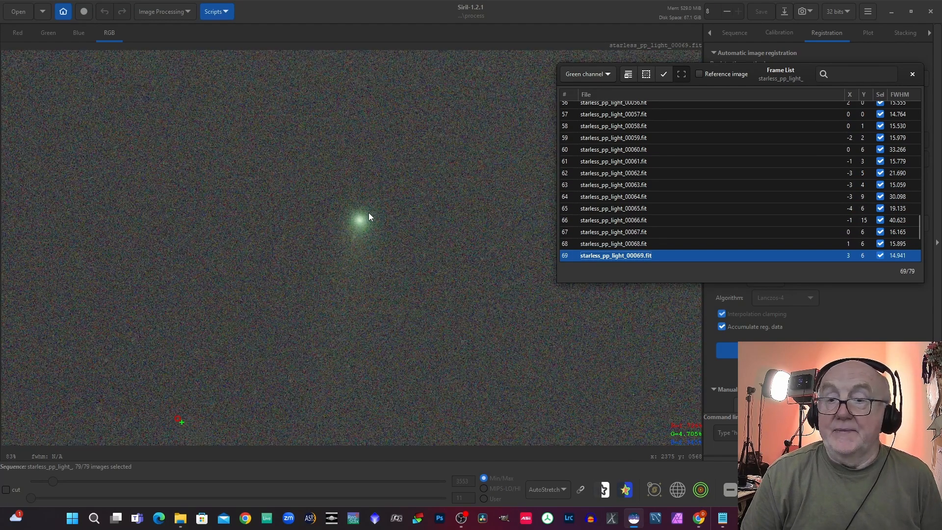